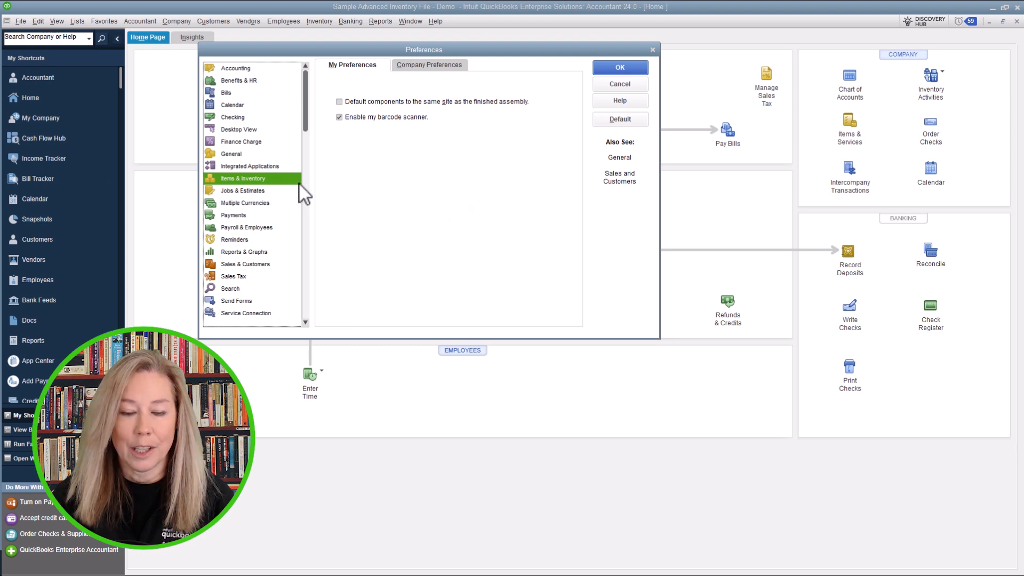
Step: Open the company-level advanced inventory settings and activate serial or lot number tracking
left_click(454, 67)
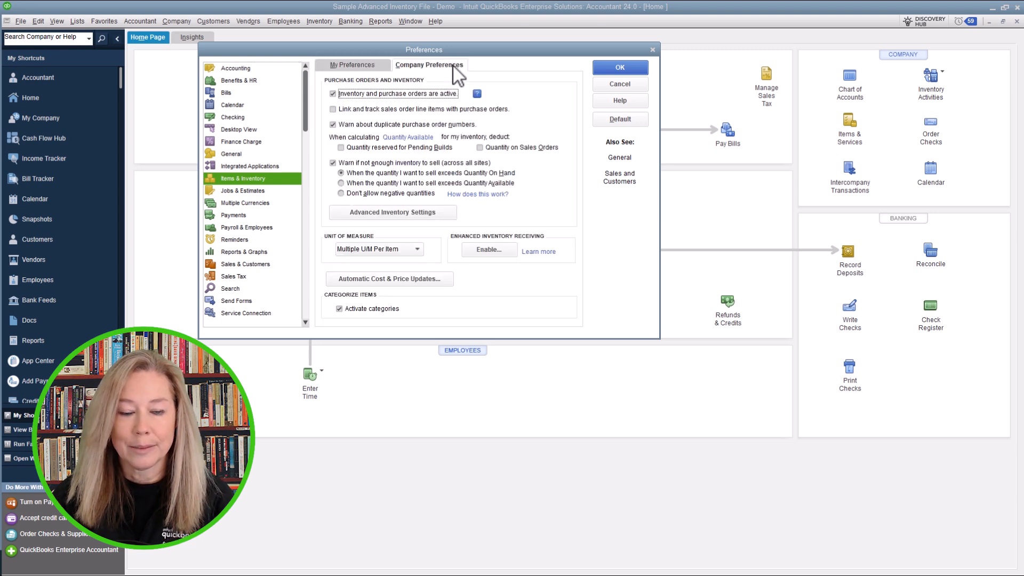
left_click(449, 217)
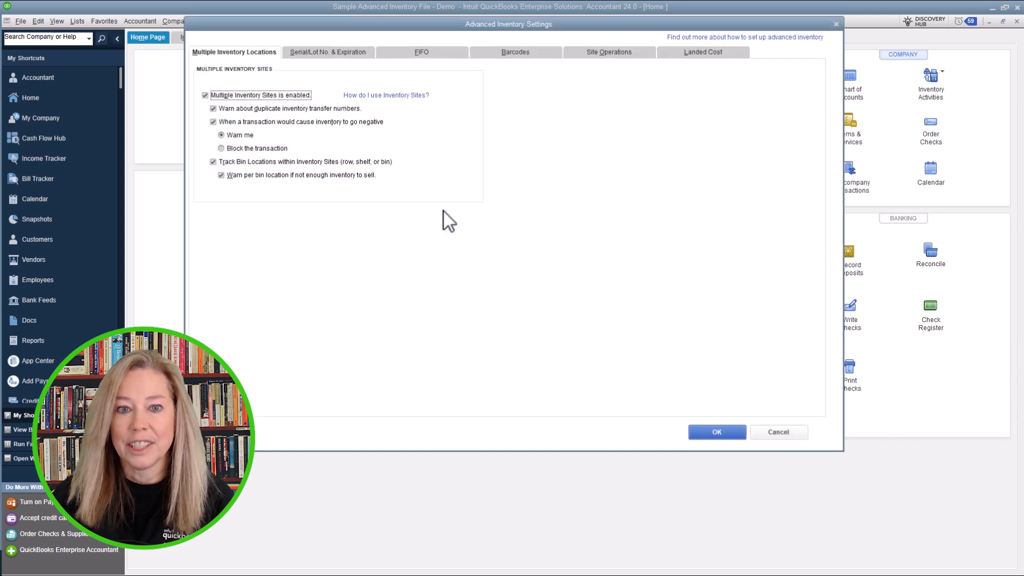
left_click(364, 57)
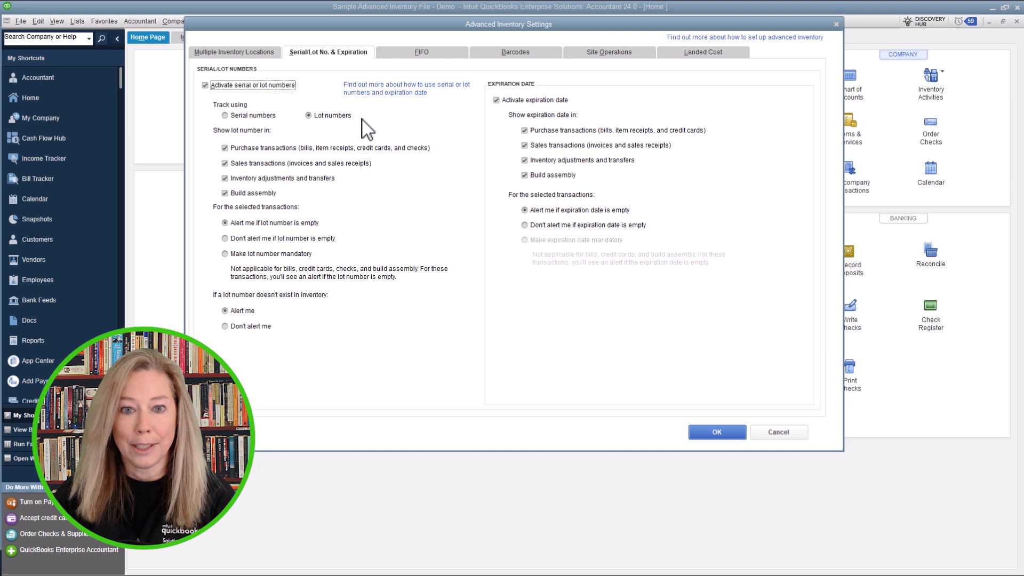
left_click(206, 85)
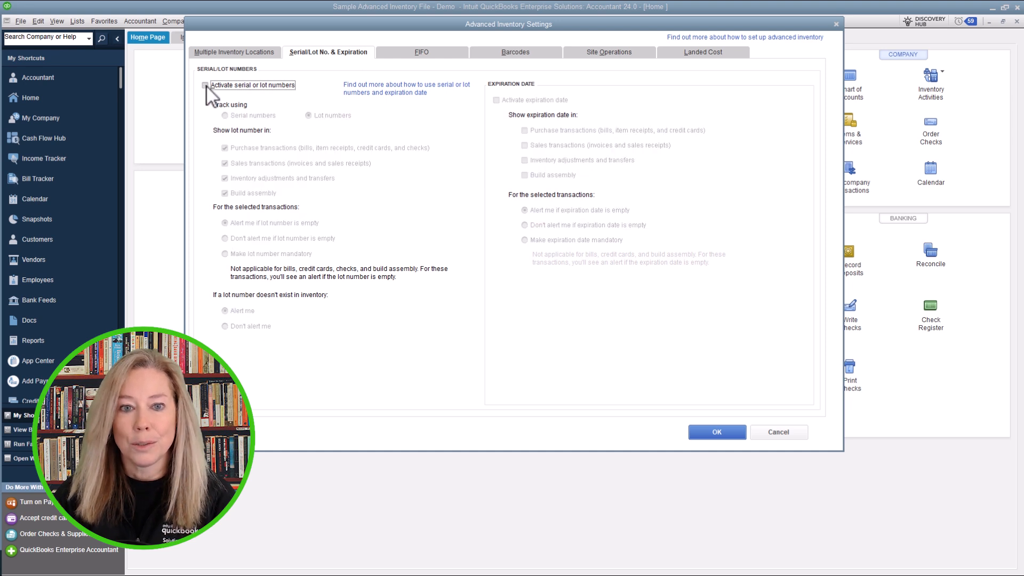
left_click(206, 86)
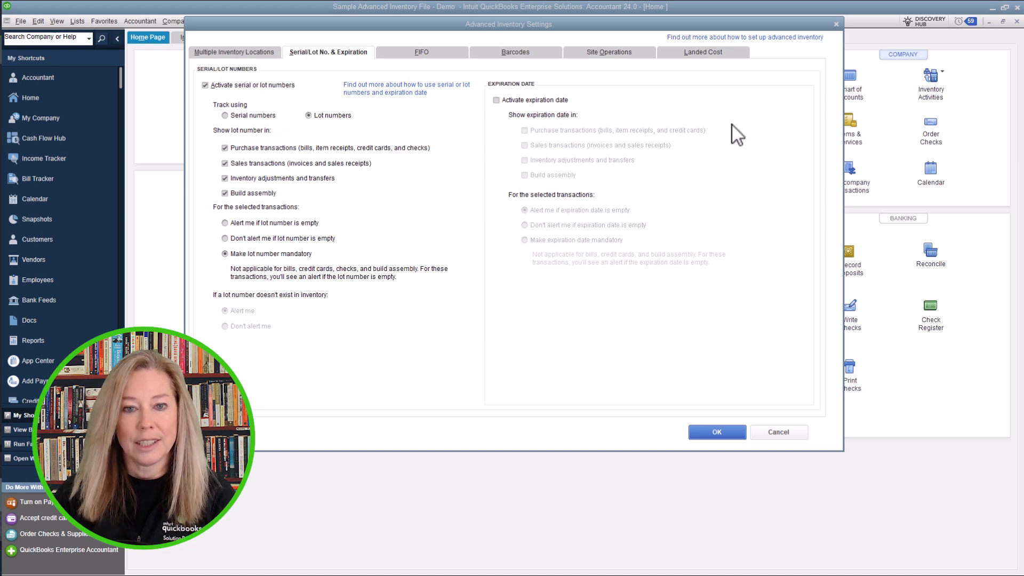
Step: Activate expiration date tracking with an alert for empty lot numbers, and save the inventory preferences
left_click(496, 100)
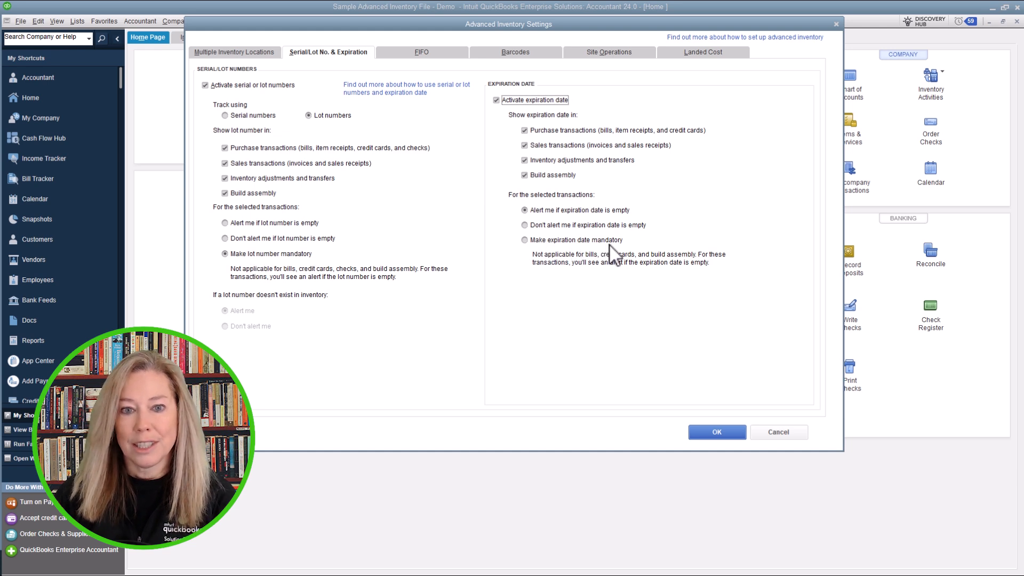
left_click(526, 241)
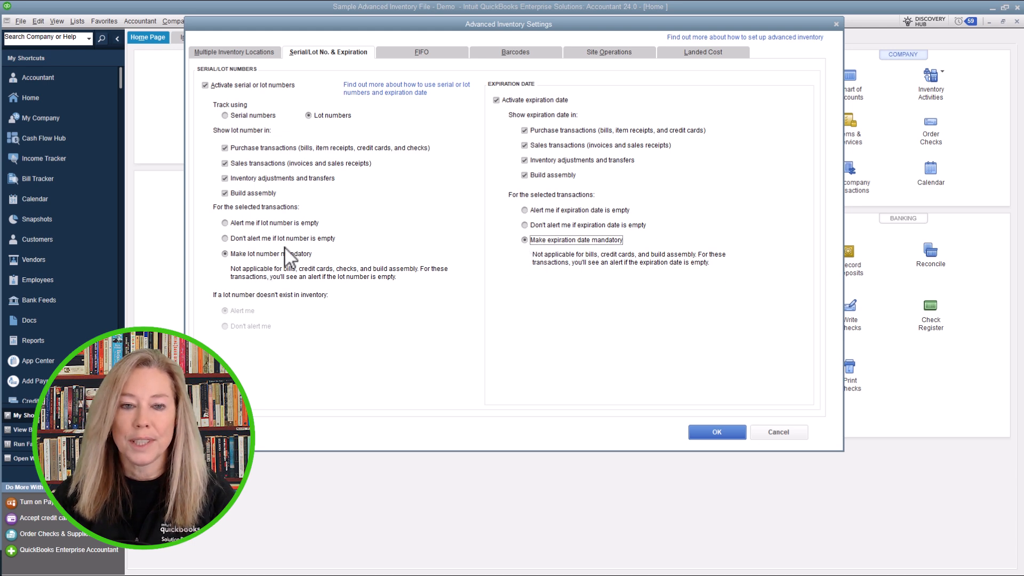
left_click(225, 225)
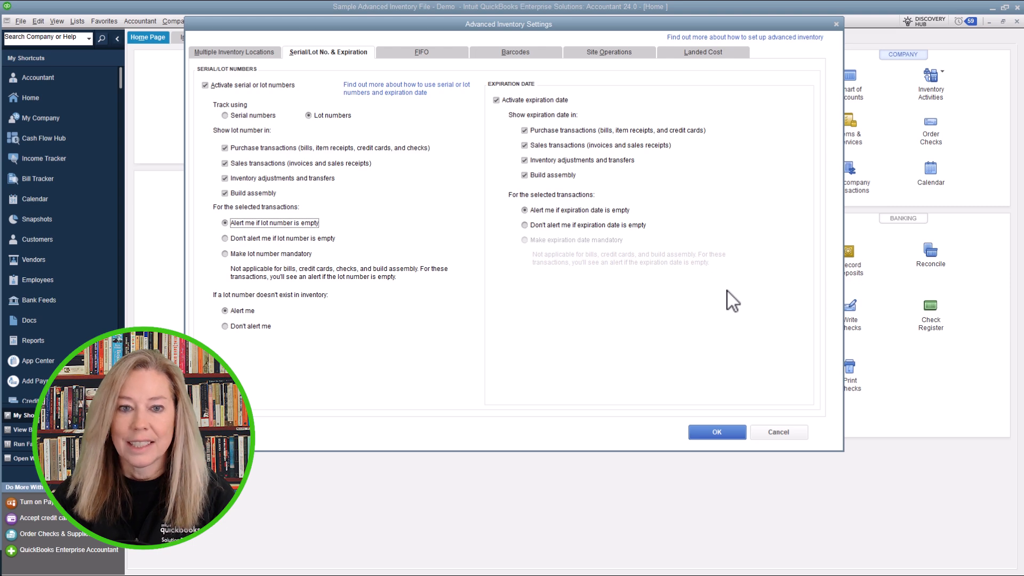
left_click(739, 435)
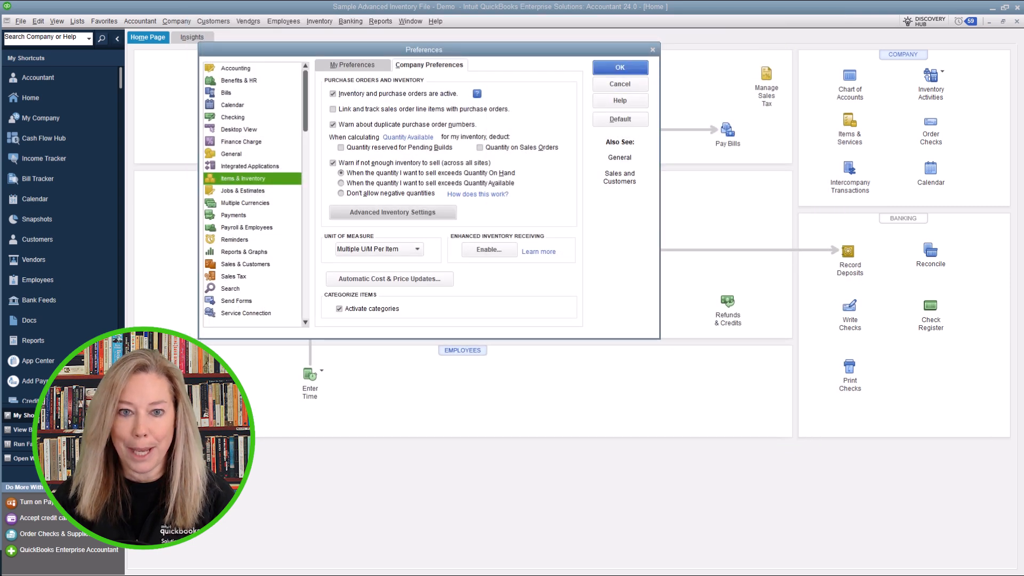
left_click(620, 68)
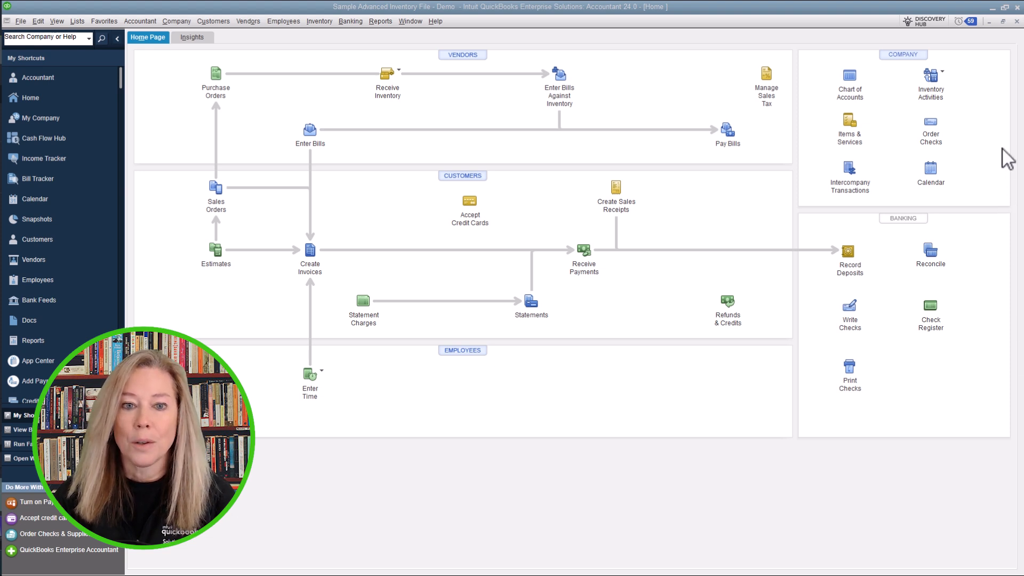
Step: Start an inventory quantity/value adjustment of type Lot Number for the Atlanta Warehouse site
left_click(944, 75)
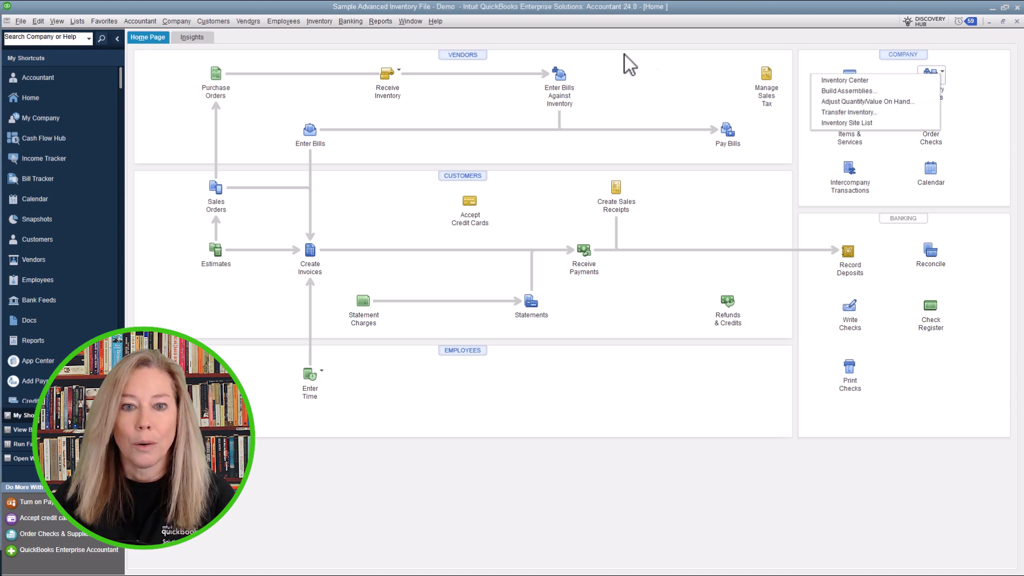
left_click(326, 23)
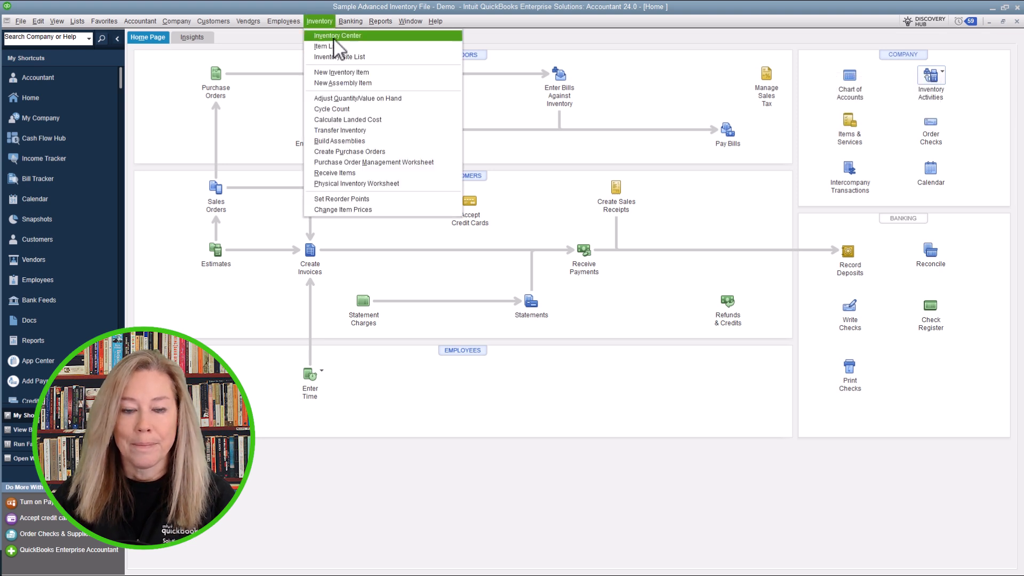
left_click(440, 100)
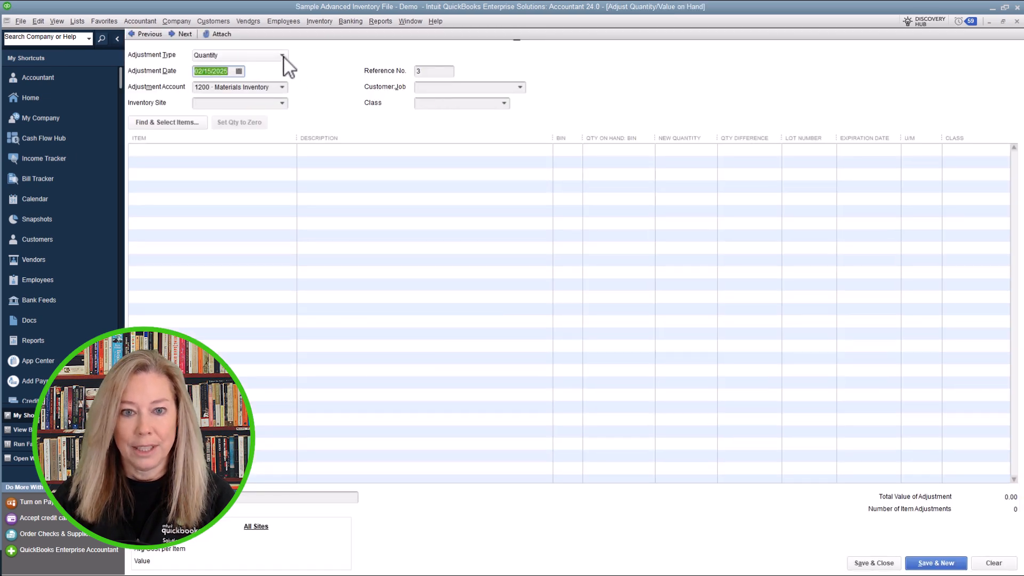
left_click(284, 56)
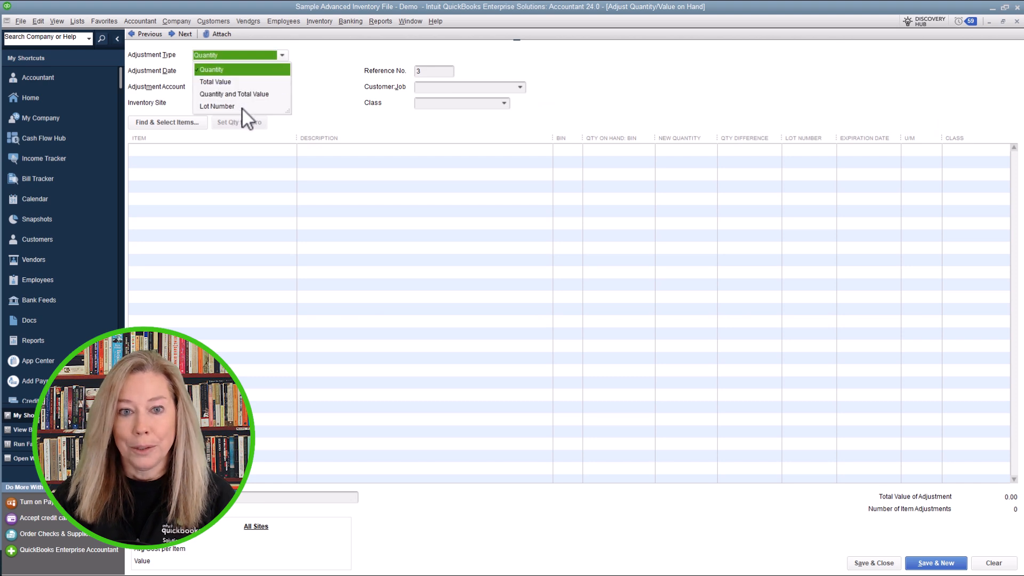
left_click(242, 107)
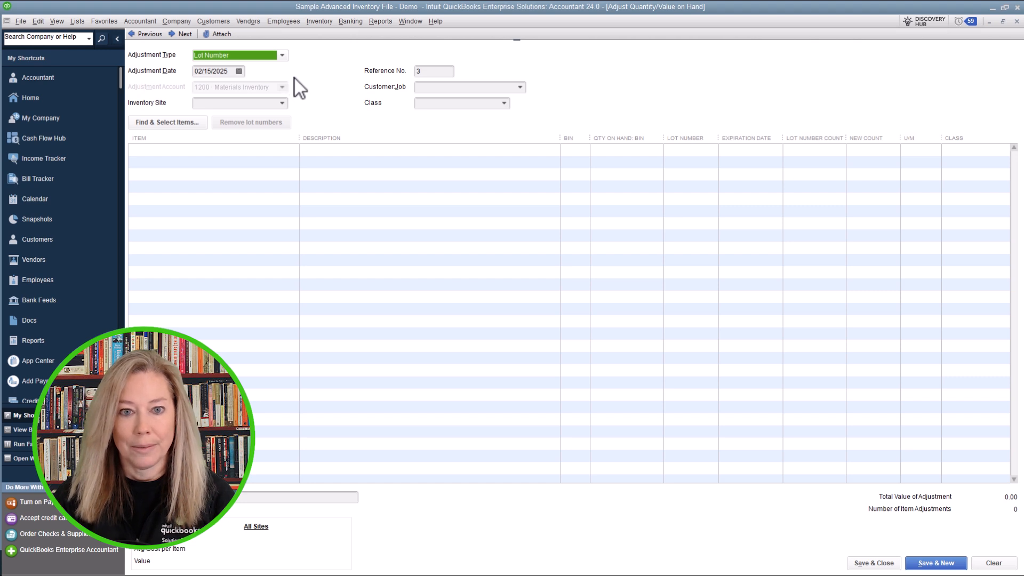
left_click(282, 104)
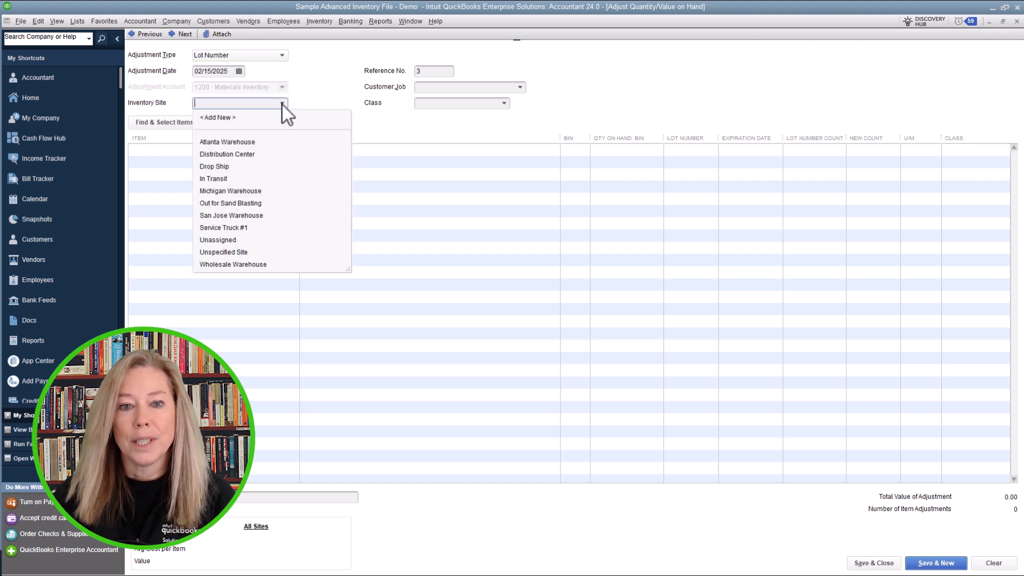
left_click(261, 143)
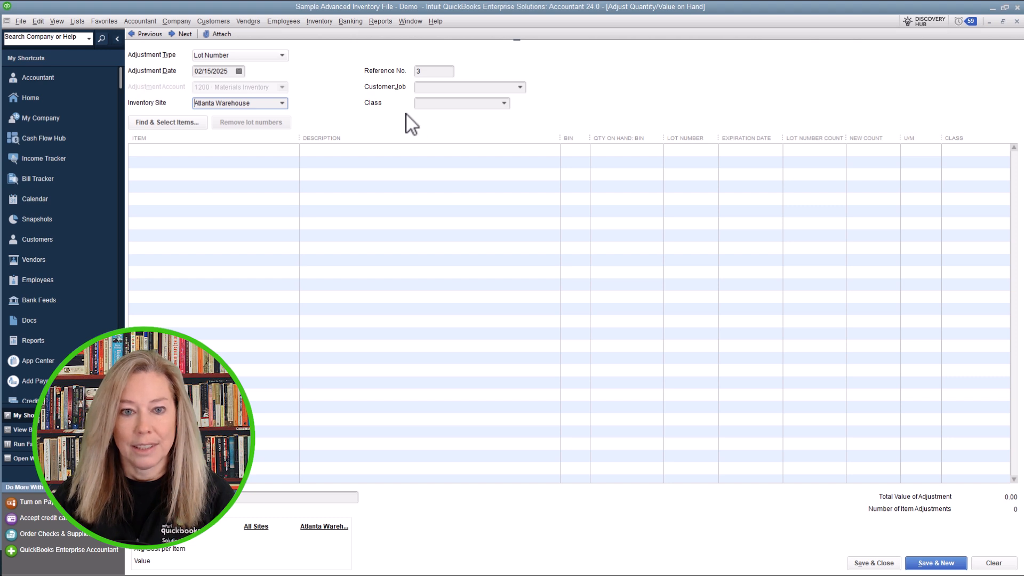
left_click(437, 71)
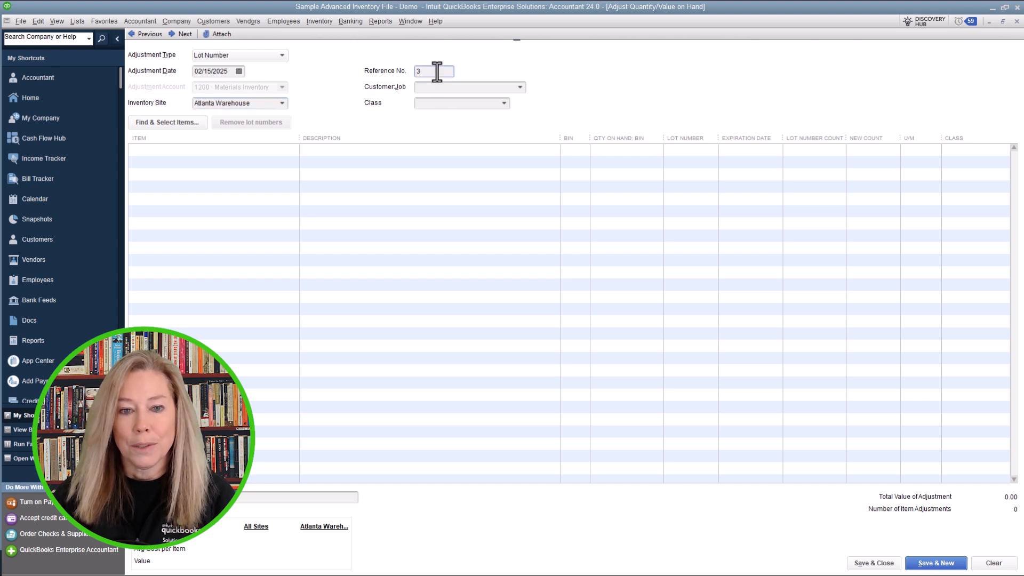
left_click(521, 87)
left_click(523, 88)
left_click(503, 104)
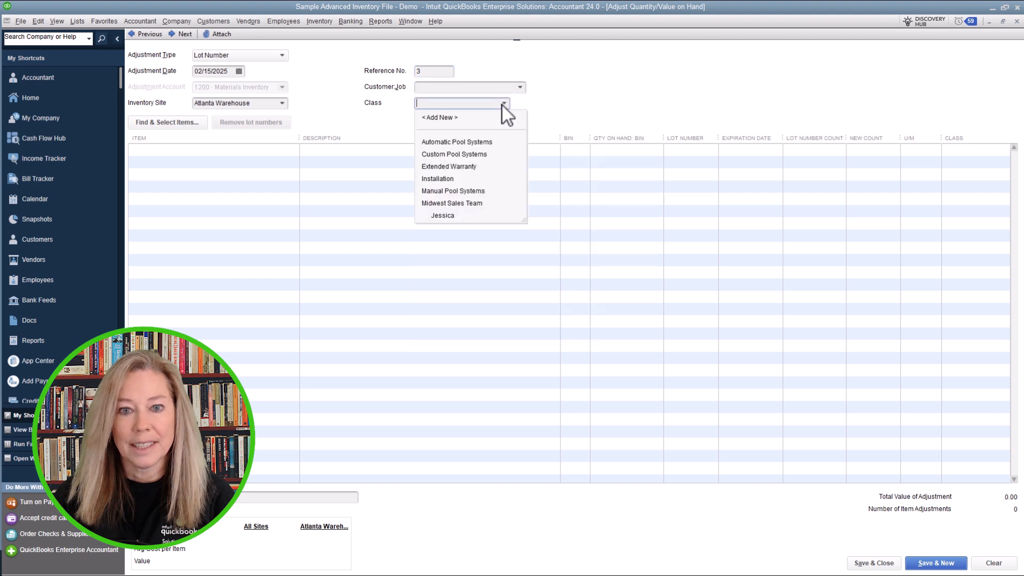
left_click(504, 104)
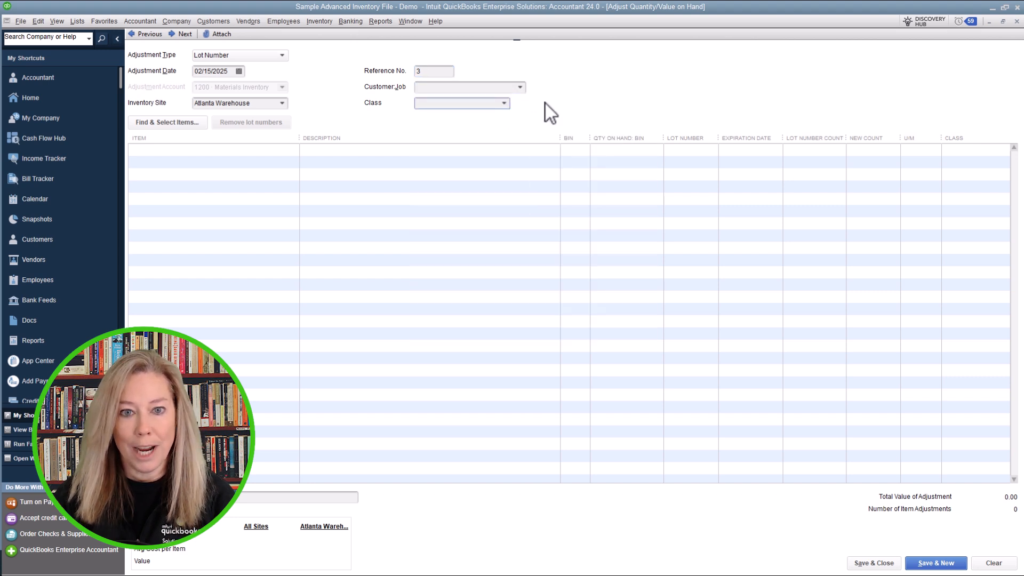
Step: Add the item Anchor-12x1 to the first adjustment line, keeping bin H18
left_click(285, 150)
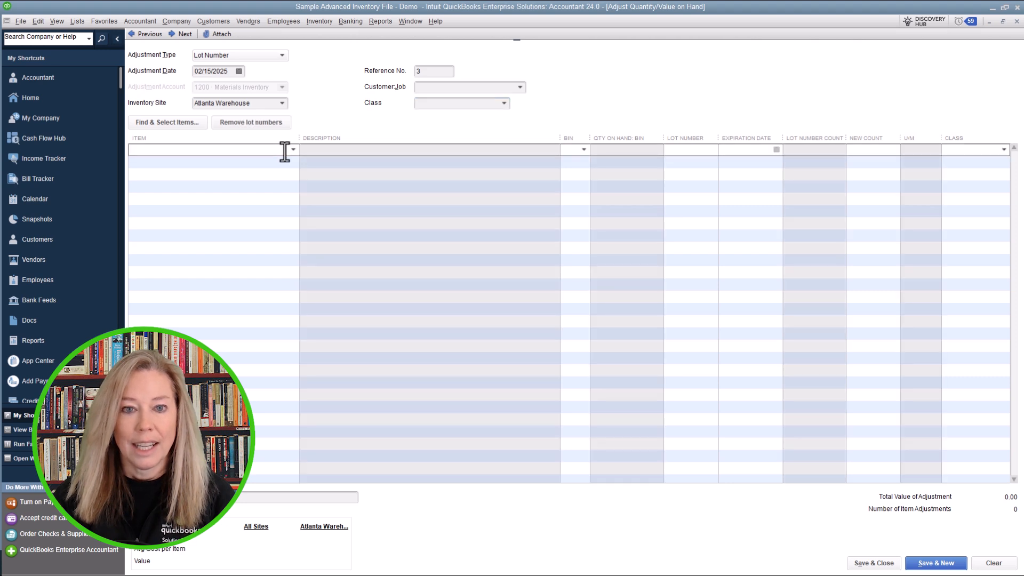
type("Anchor-12x1")
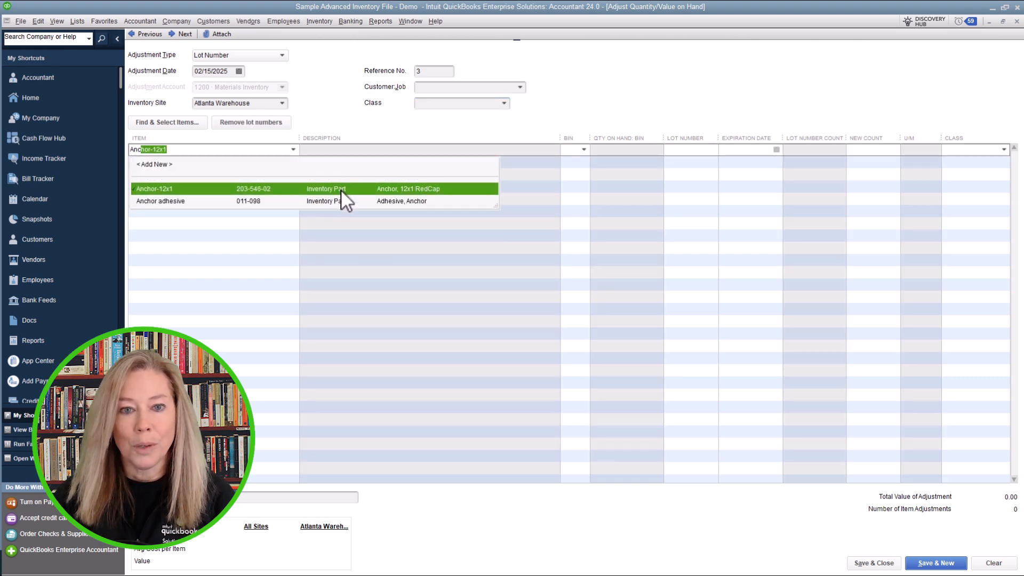
left_click(340, 190)
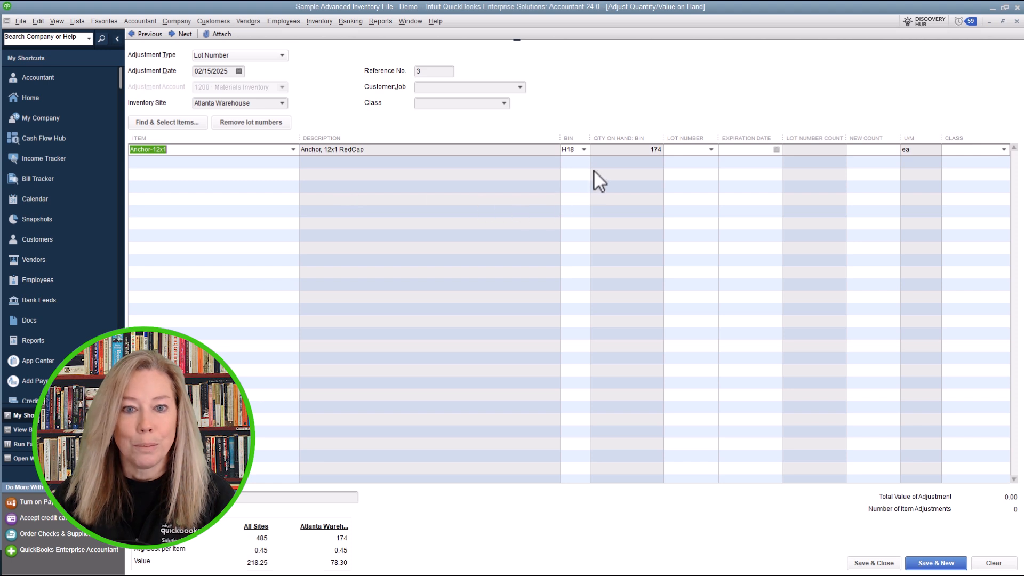
left_click(584, 149)
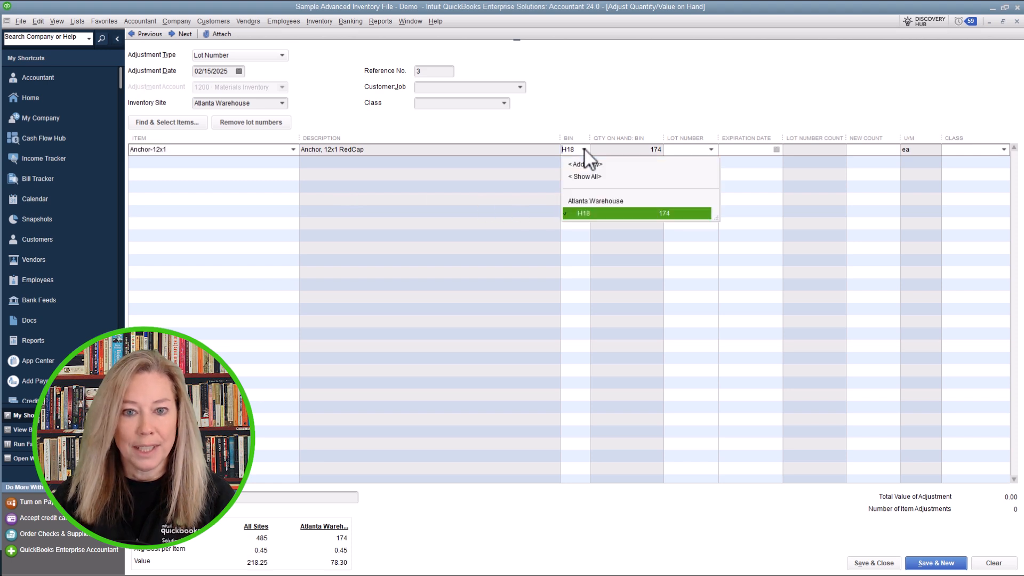
left_click(584, 150)
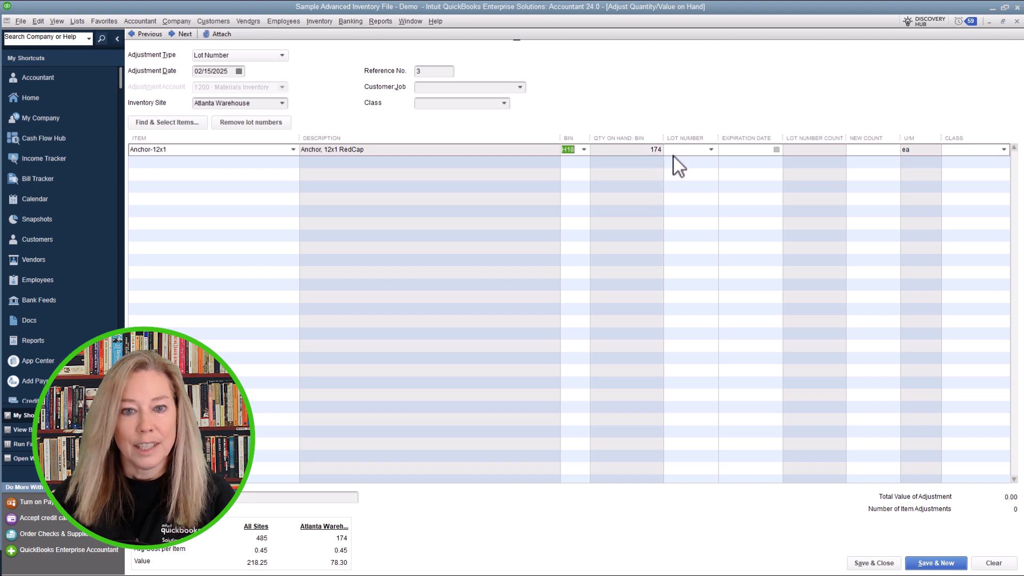
Step: Assign lot number 1245 to the Anchor-12x1 line
left_click(712, 150)
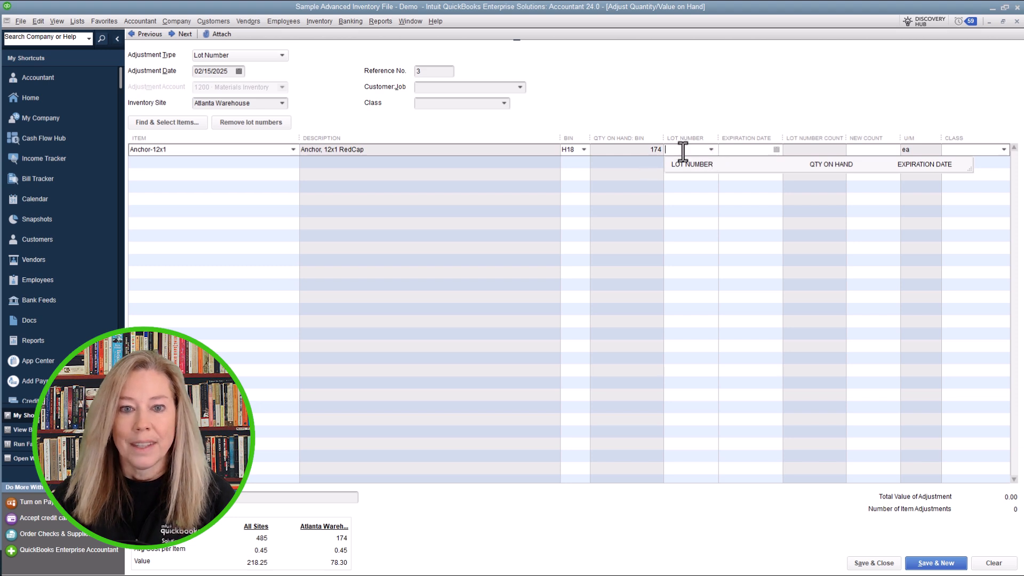
type("1245")
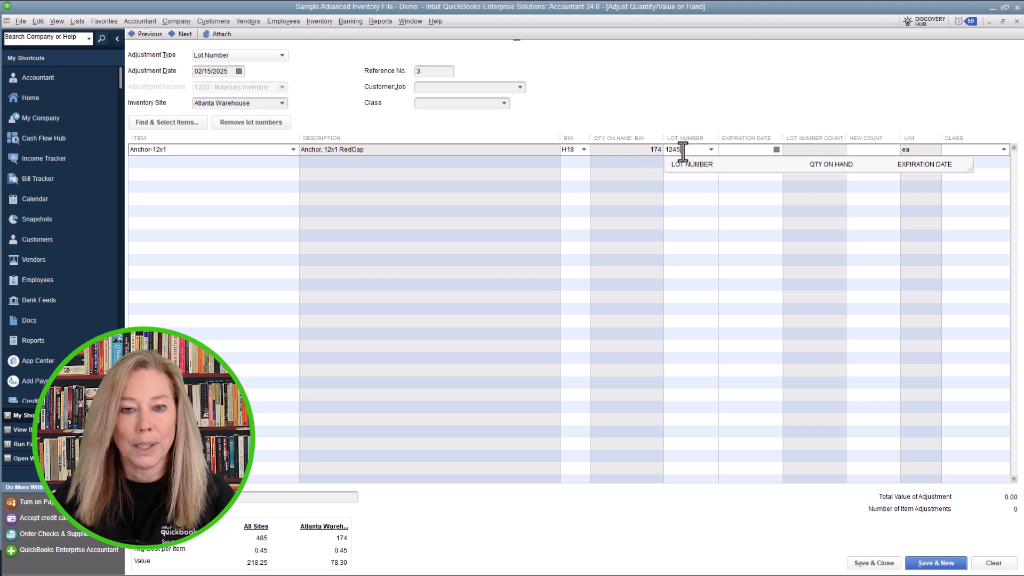
key("Tab")
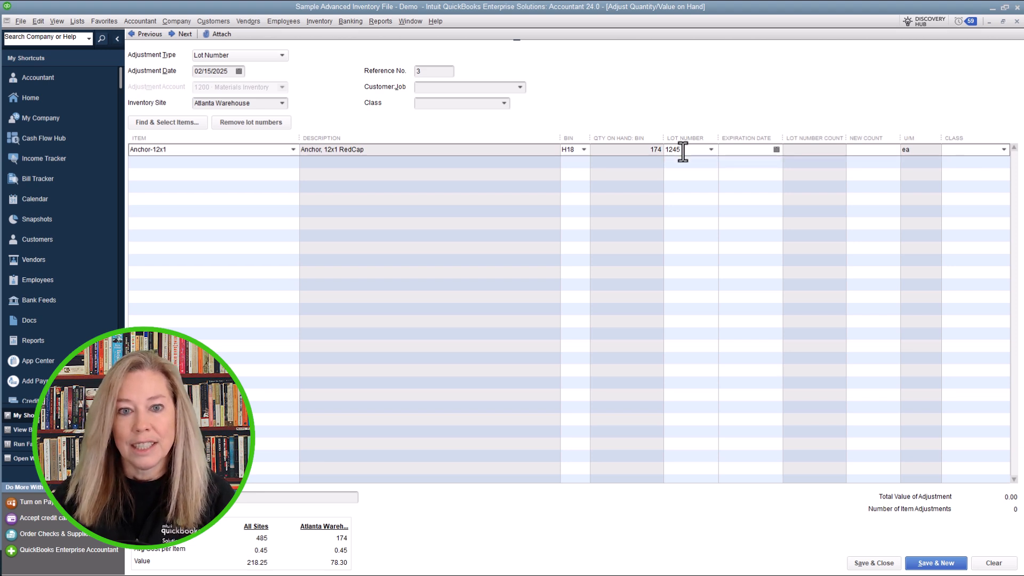
left_click(711, 150)
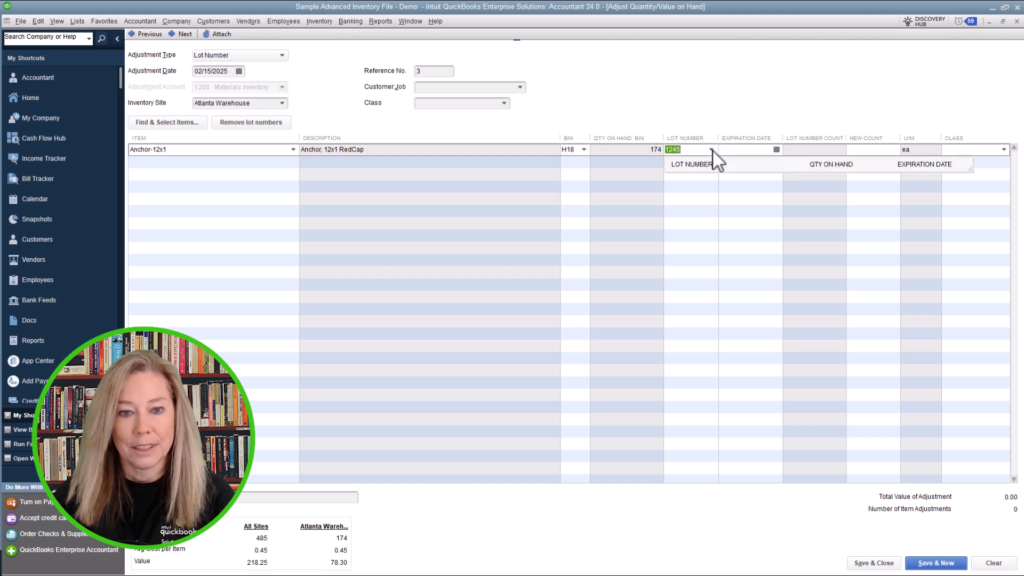
left_click(713, 150)
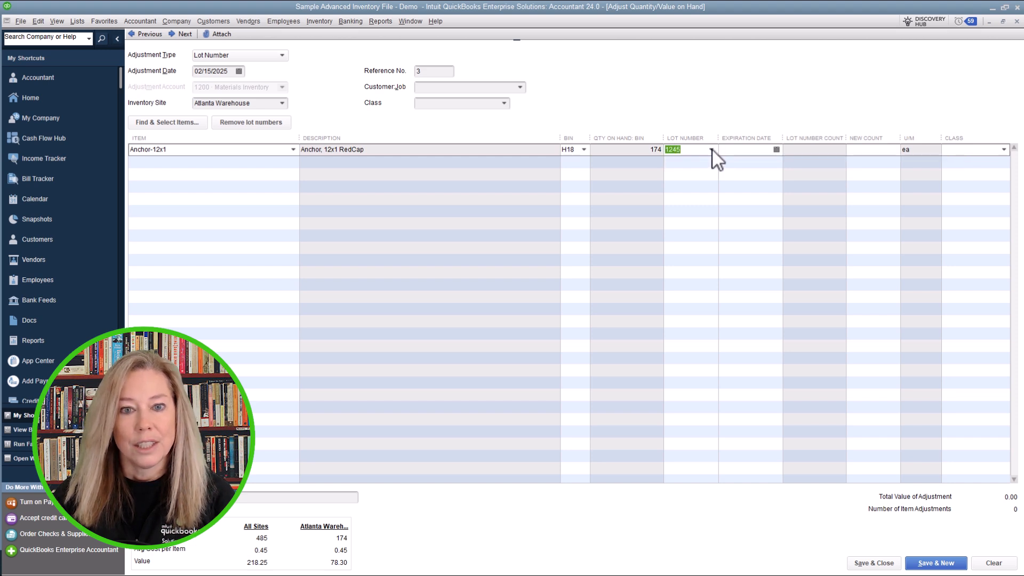
Step: Set the Anchor-12x1 lot's expiration date to 02/28/2025 and its new count to 100
left_click(776, 151)
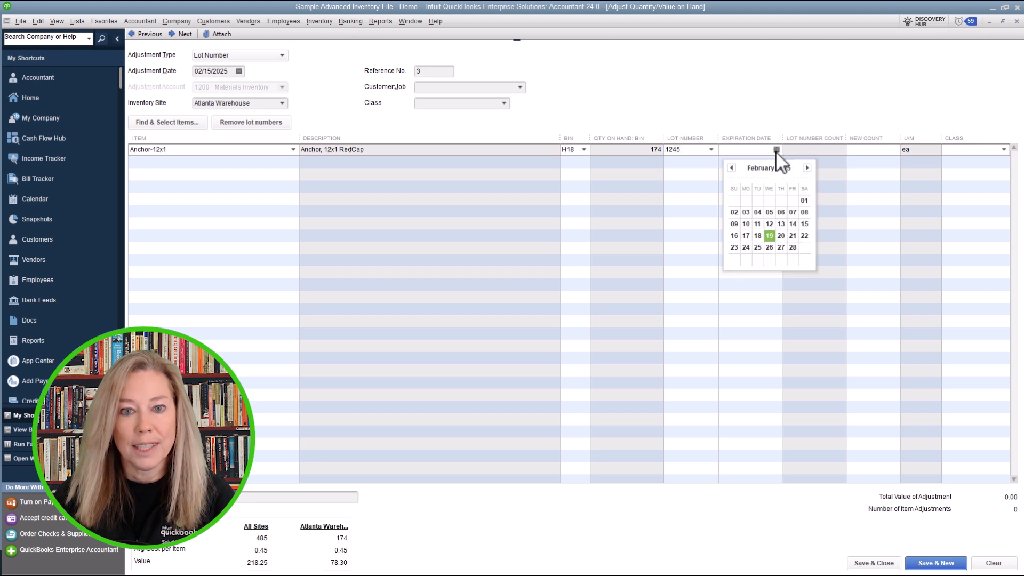
left_click(793, 248)
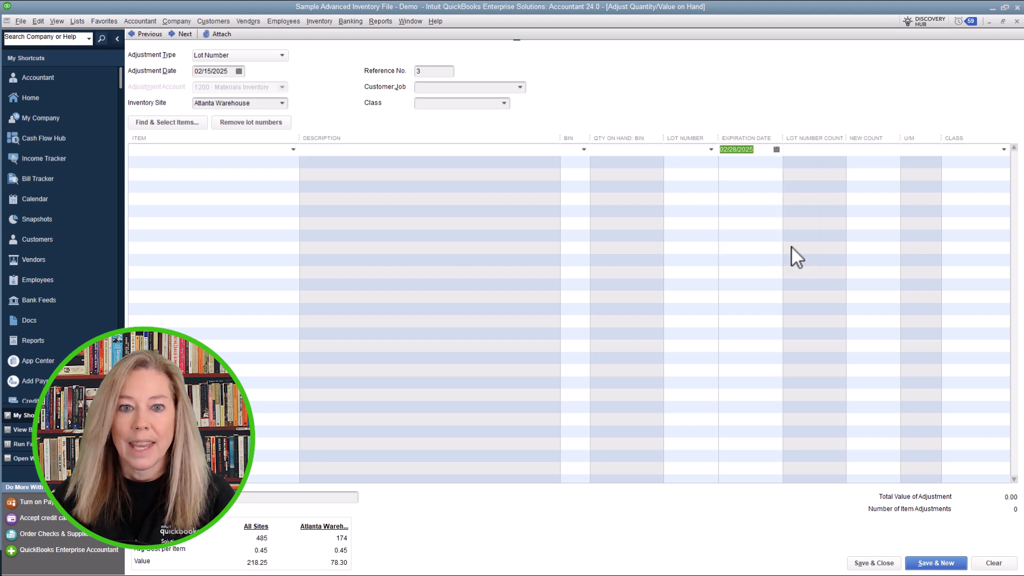
left_click(873, 152)
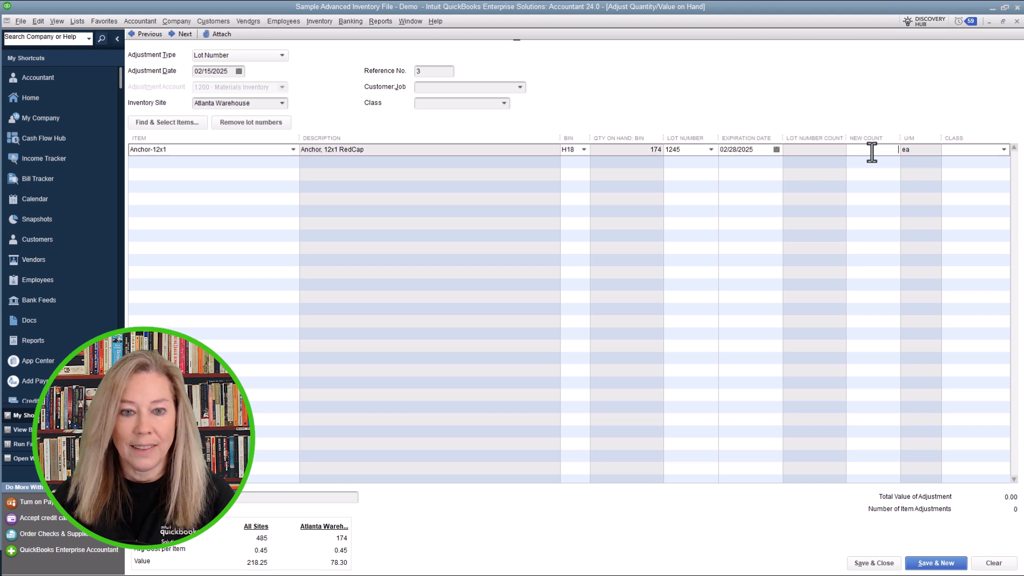
type("100")
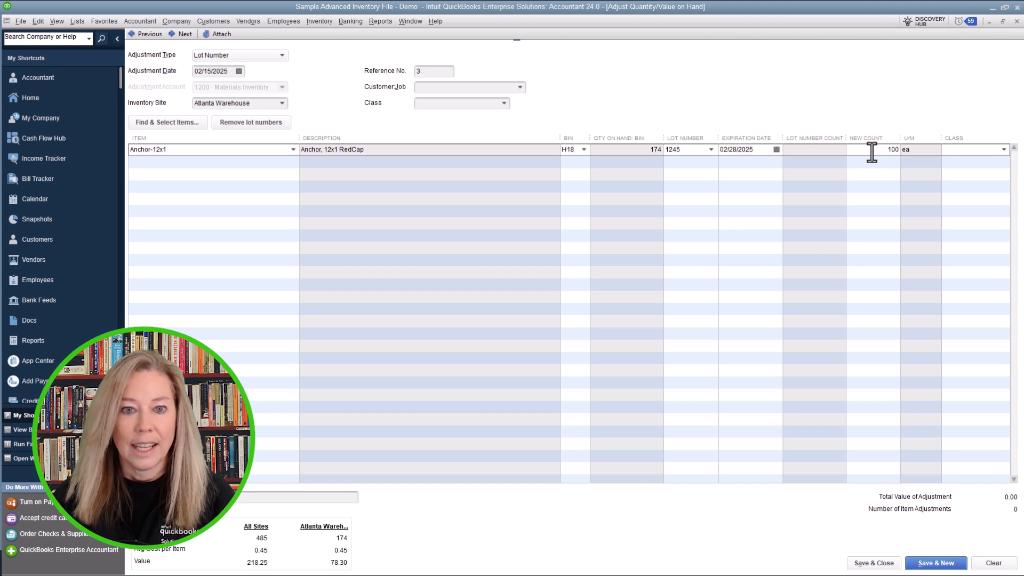
key("Tab")
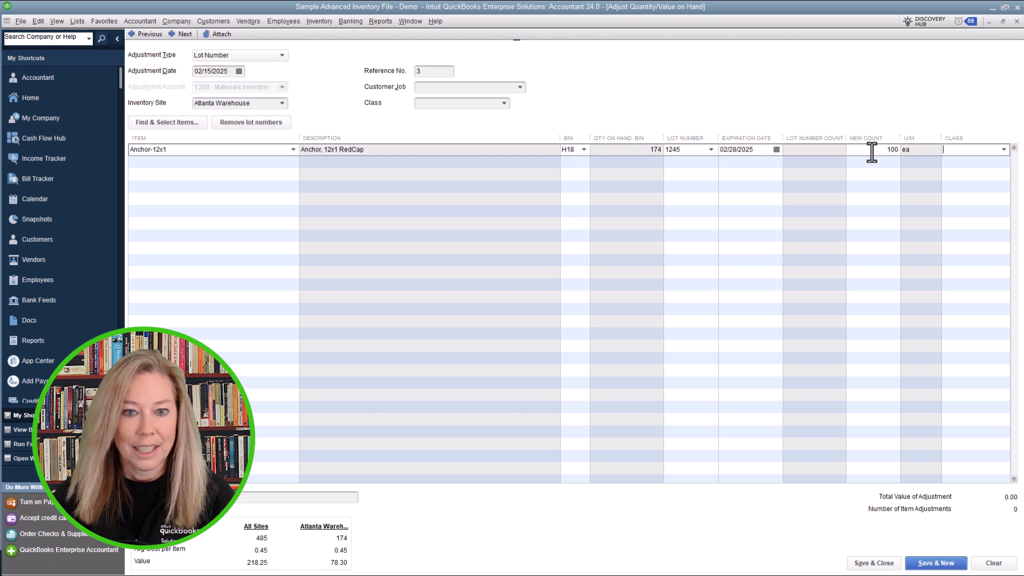
Step: Save the adjustment and add a second line for item Anchor-12x1 in bin H18
key("ctrl+s")
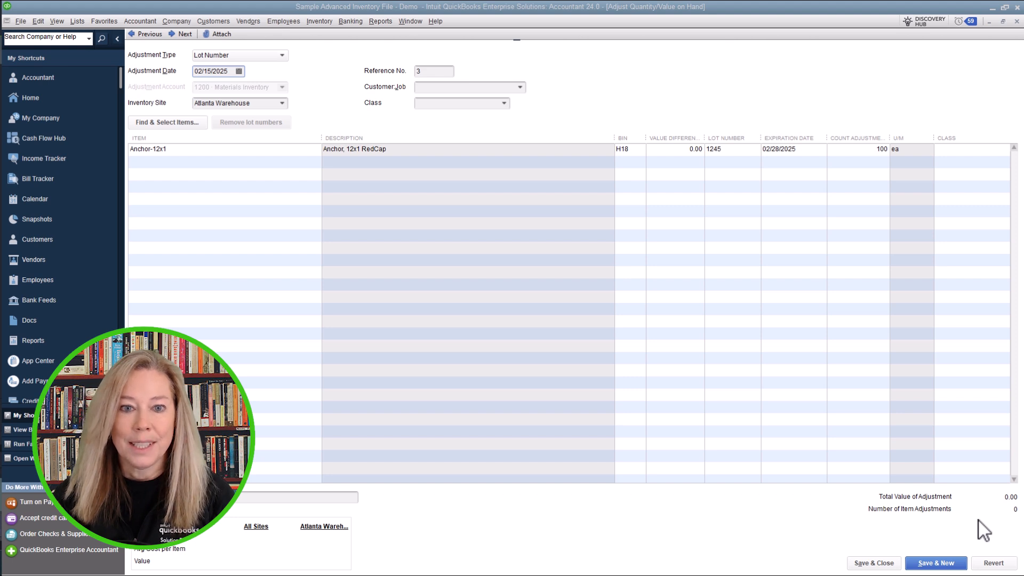
left_click(247, 149)
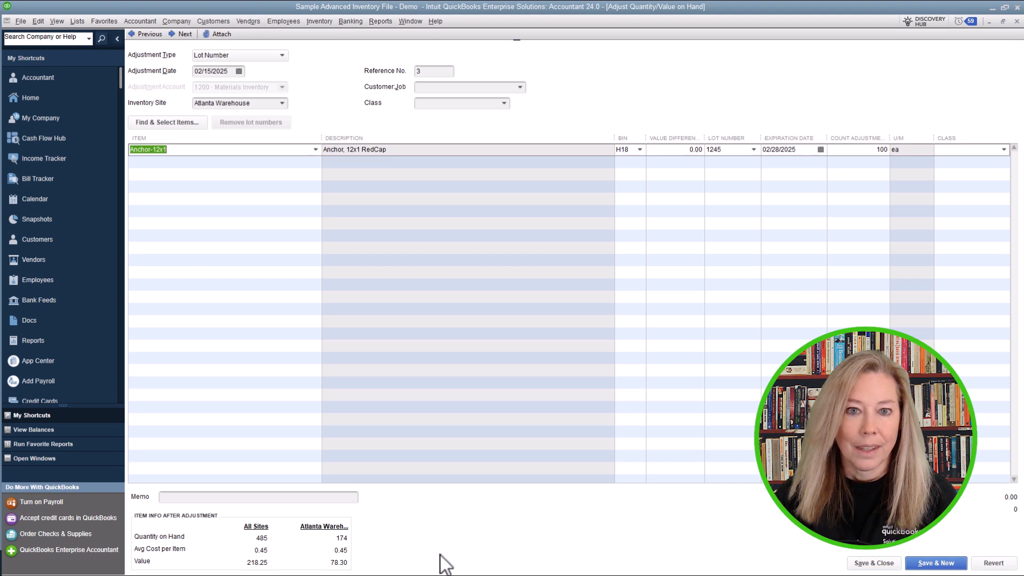
left_click(159, 162)
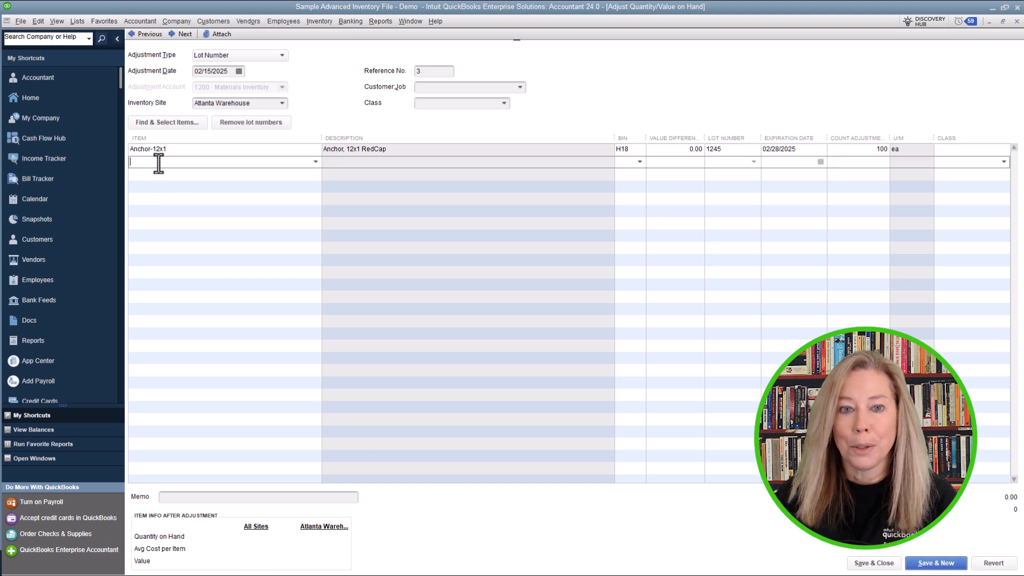
type("Anchor-12x1")
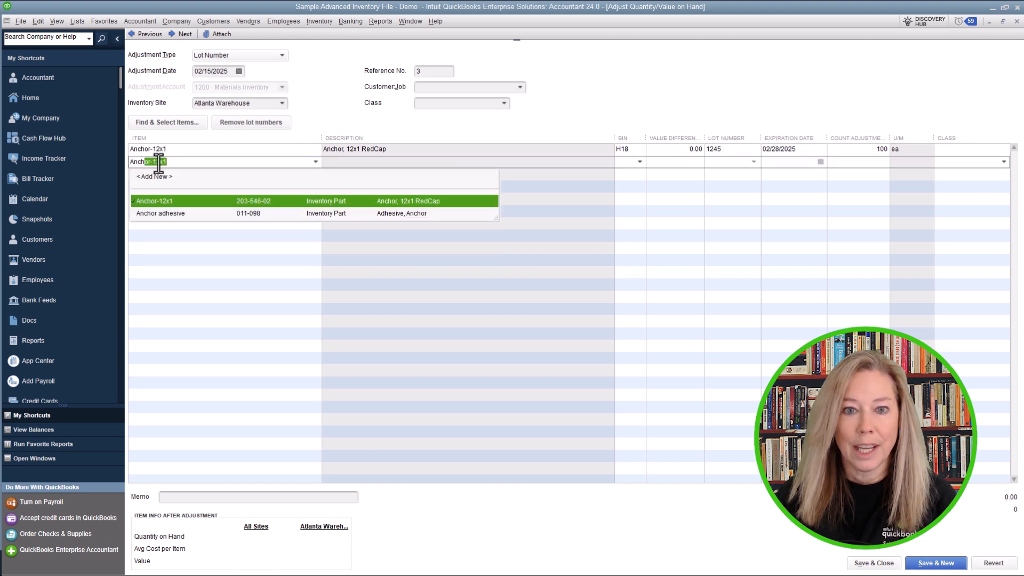
left_click(172, 201)
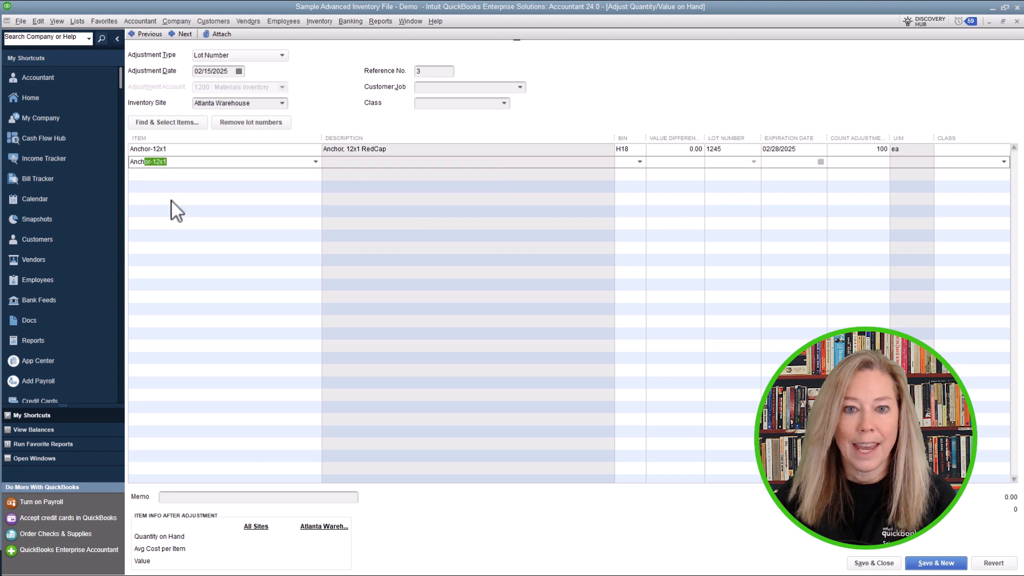
left_click(644, 165)
left_click(645, 226)
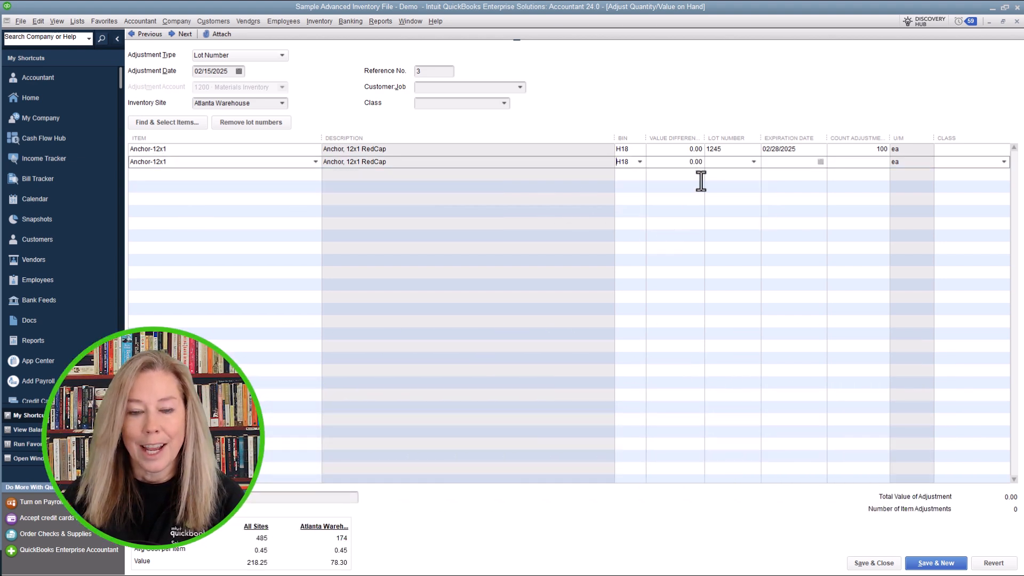
Step: Give the second Anchor-12x1 line lot number 415, expiration date 02/28/2025 and count adjustment 74, then save, close and record the changes
left_click(727, 163)
type("415")
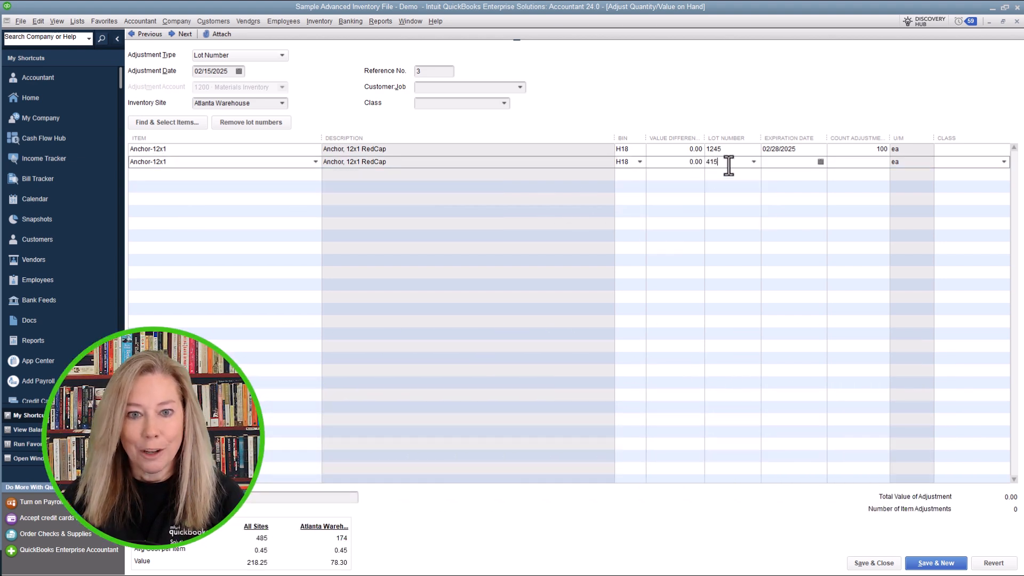
left_click(821, 162)
left_click(831, 253)
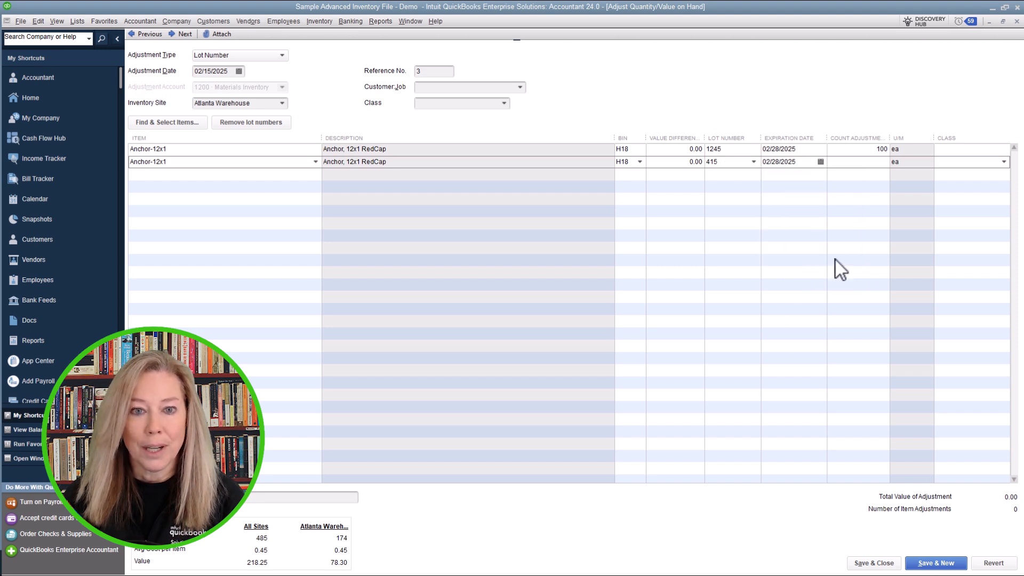
left_click(883, 163)
type("74")
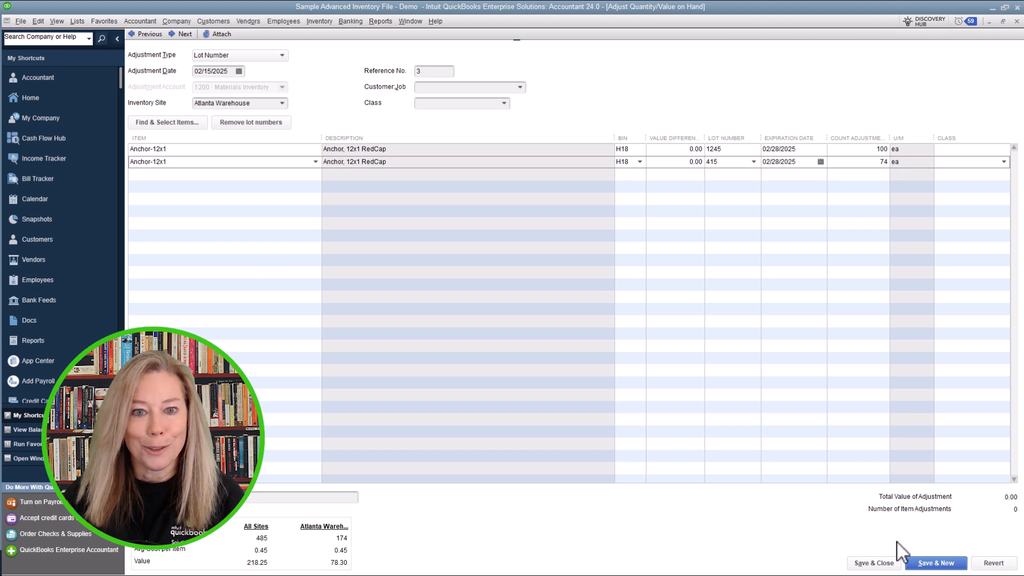
left_click(886, 562)
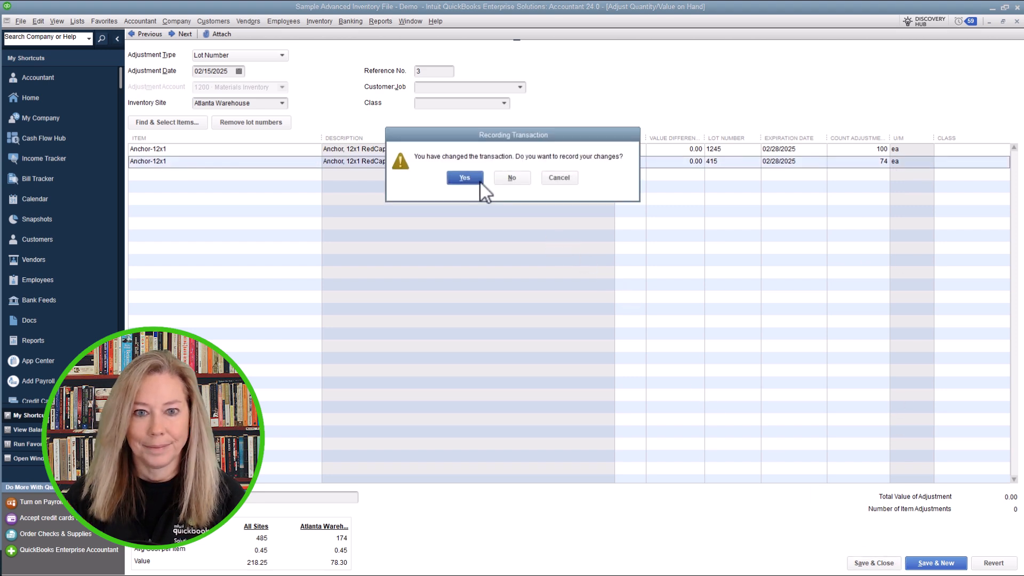
left_click(465, 178)
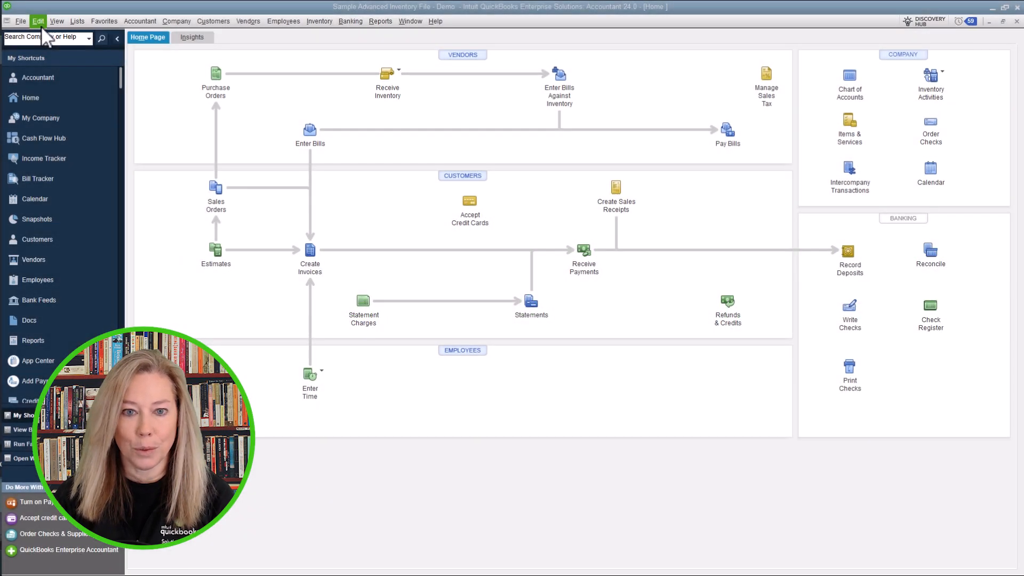
Step: Review the company's advanced inventory settings for serial/lot numbers and expiration dates, leaving the preferences without changes
left_click(41, 24)
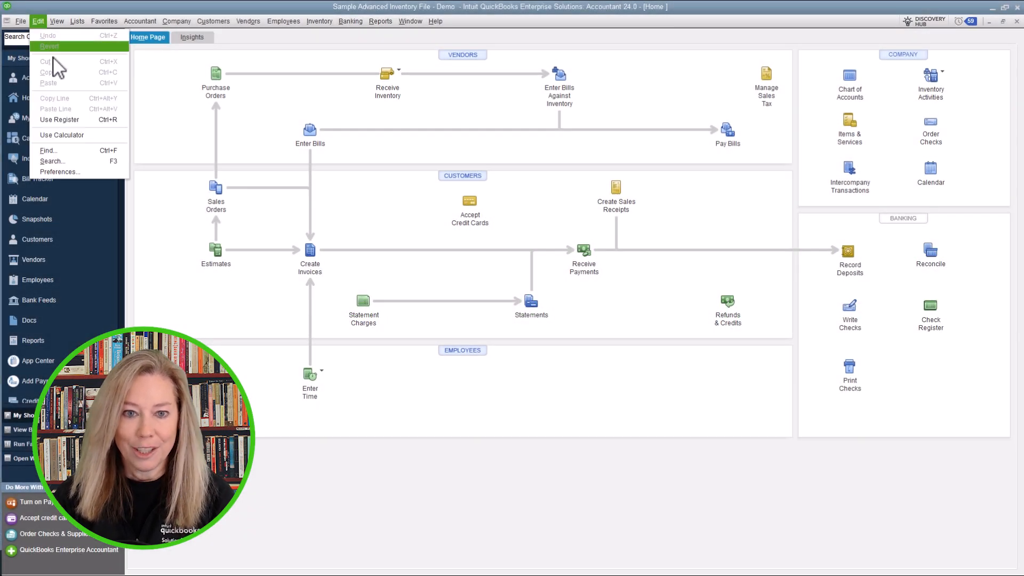
left_click(101, 171)
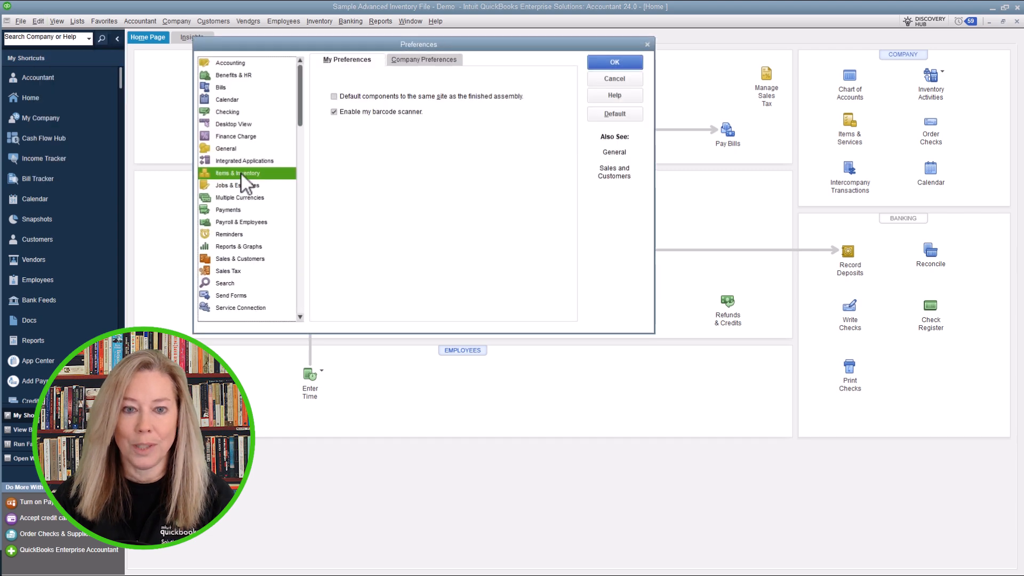
left_click(438, 60)
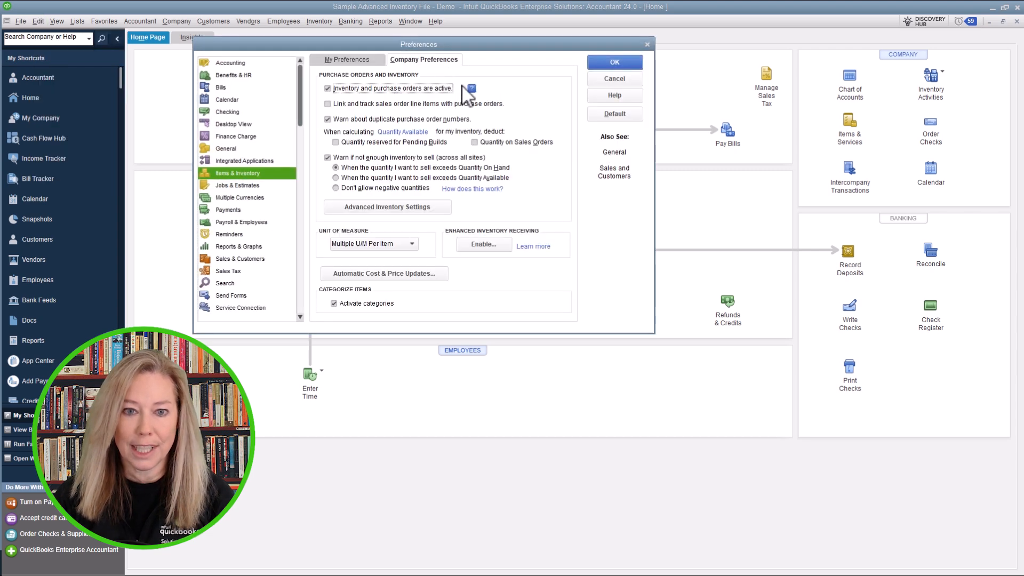
left_click(416, 207)
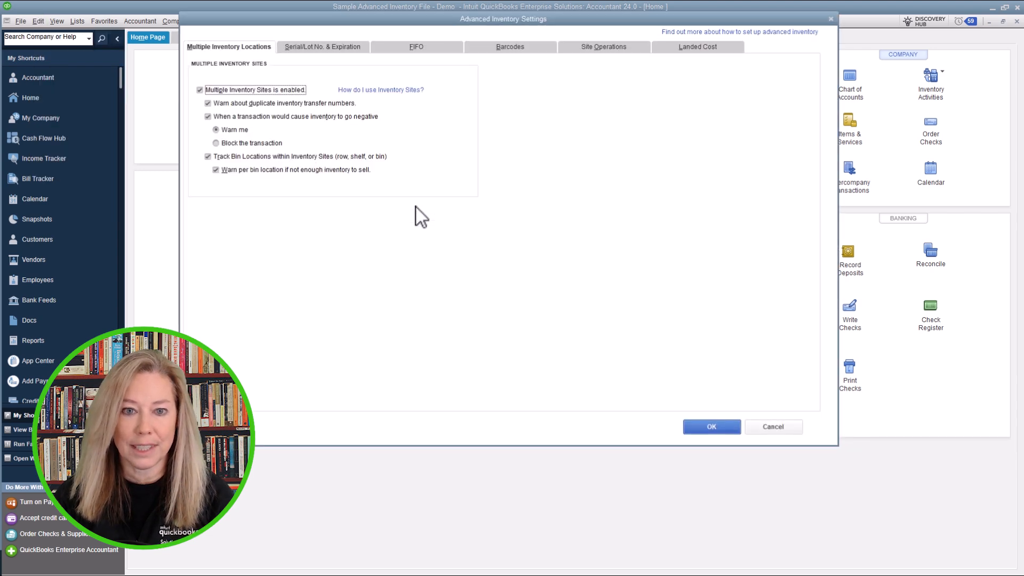
left_click(326, 49)
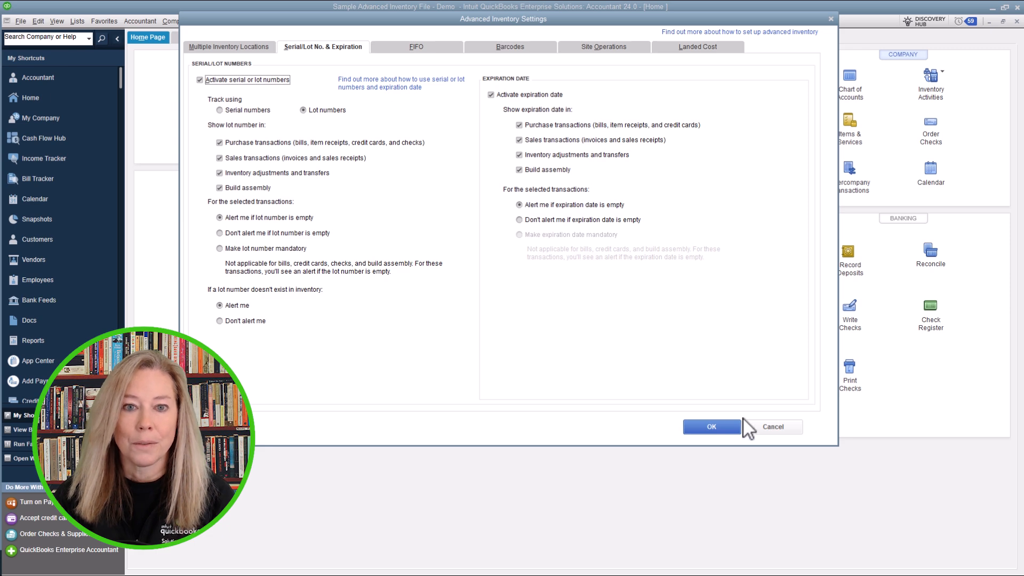
left_click(773, 427)
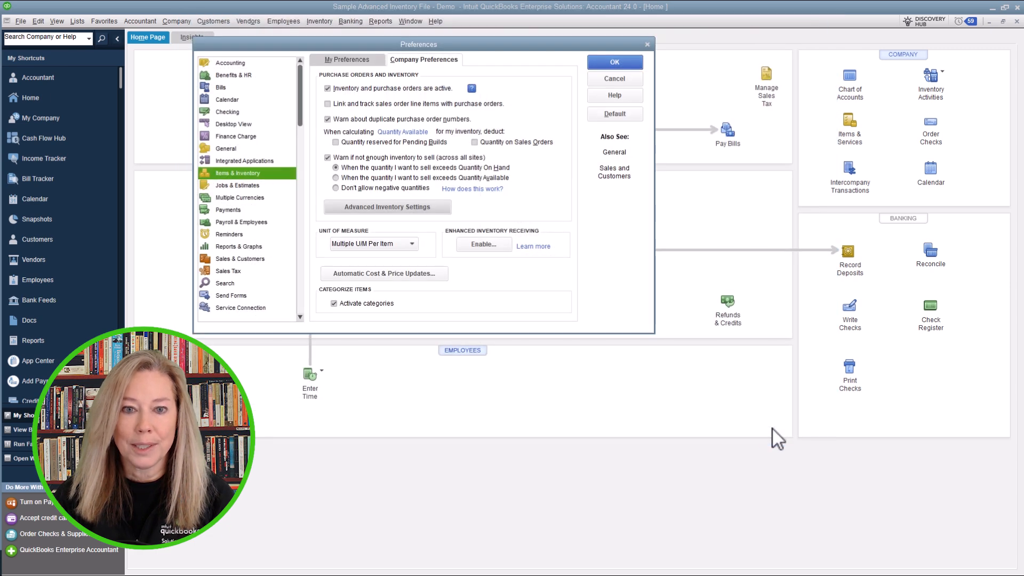
left_click(636, 82)
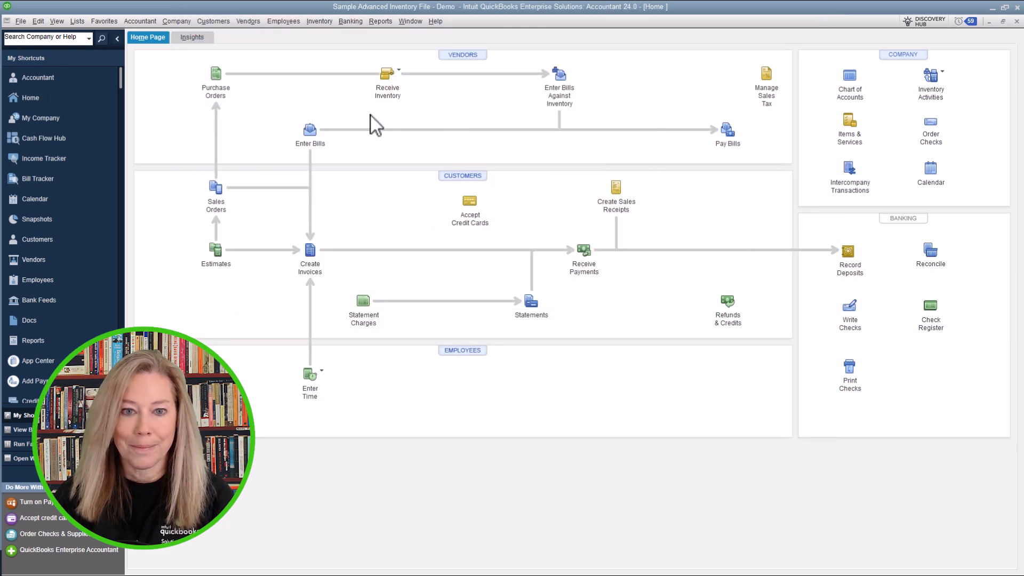
Step: Start a new purchase order for the vendor Fran's Fasteners
left_click(254, 20)
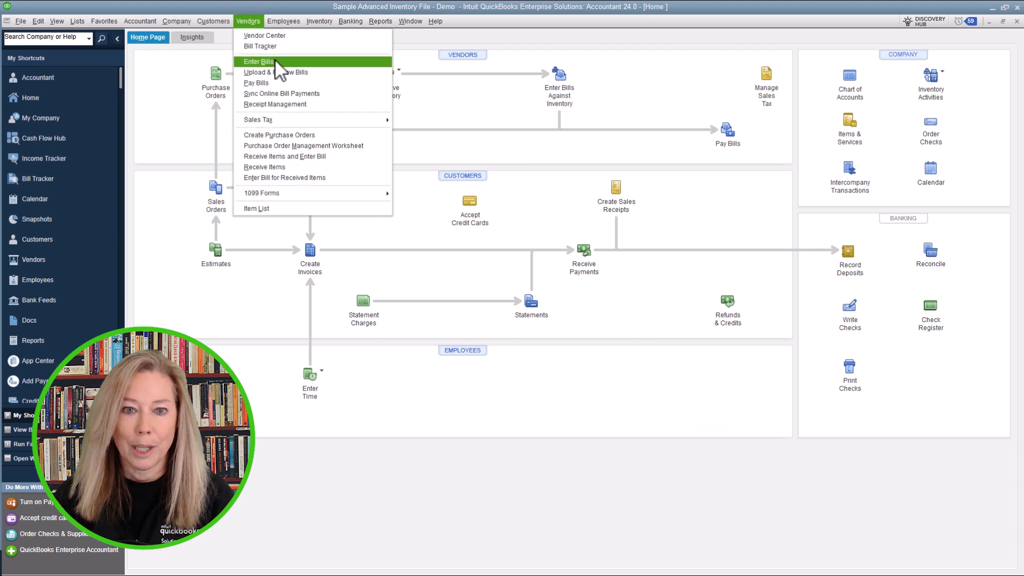
left_click(441, 113)
left_click(220, 90)
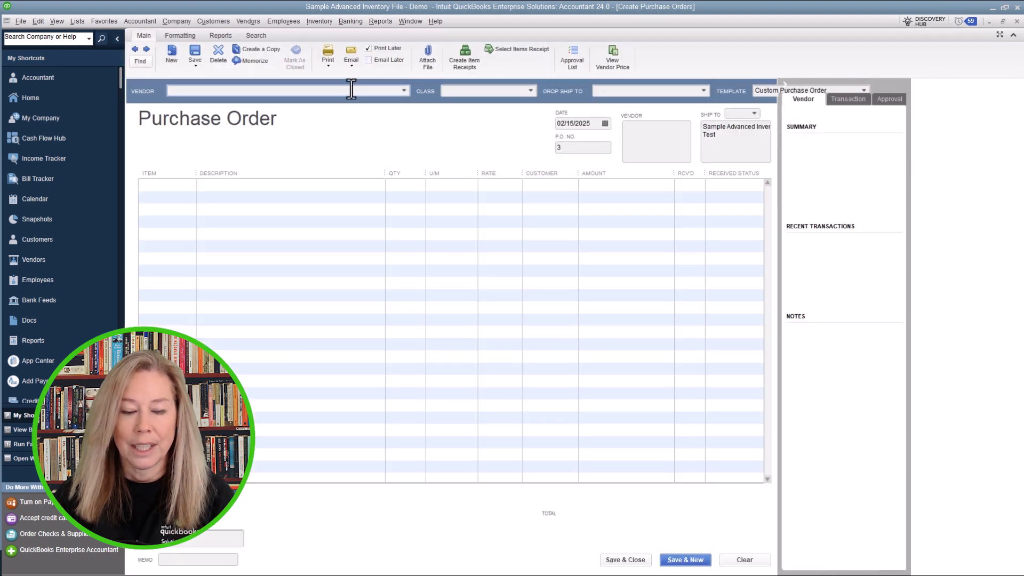
left_click(352, 90)
type("Fran's Fasteners")
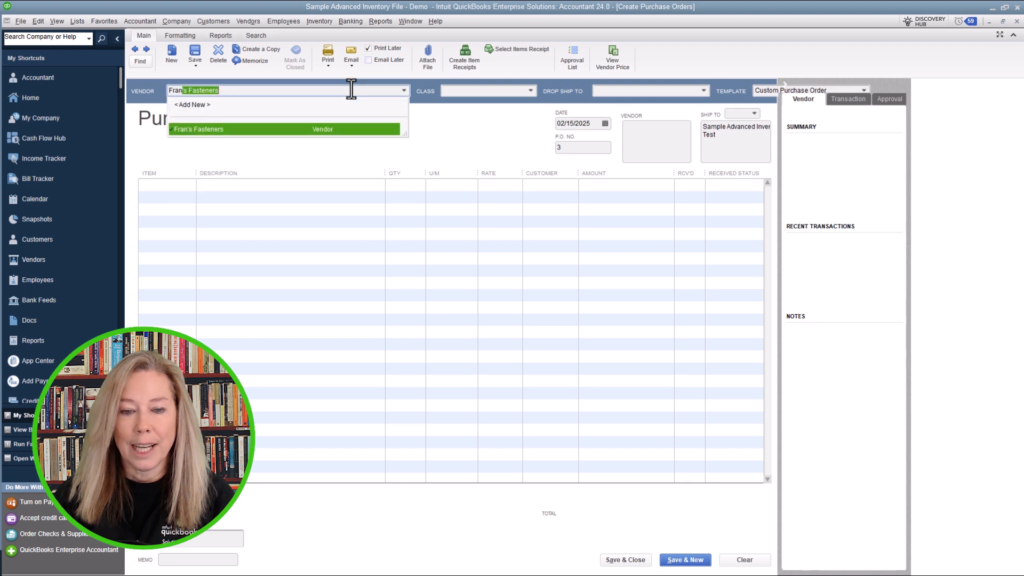
left_click(351, 130)
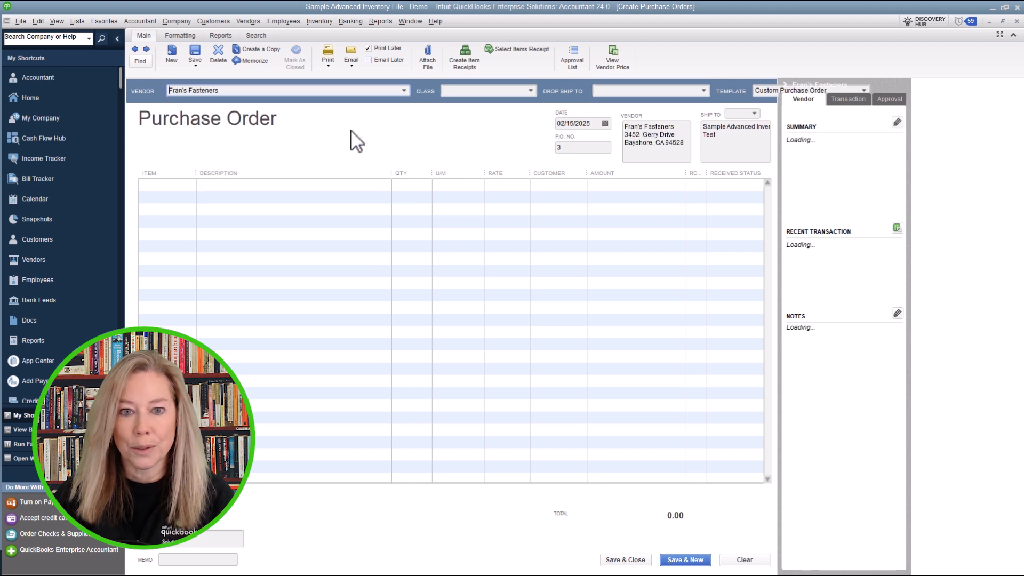
Step: Add the item AN spring to the purchase order's first line with a quantity of 1000 ea
left_click(181, 188)
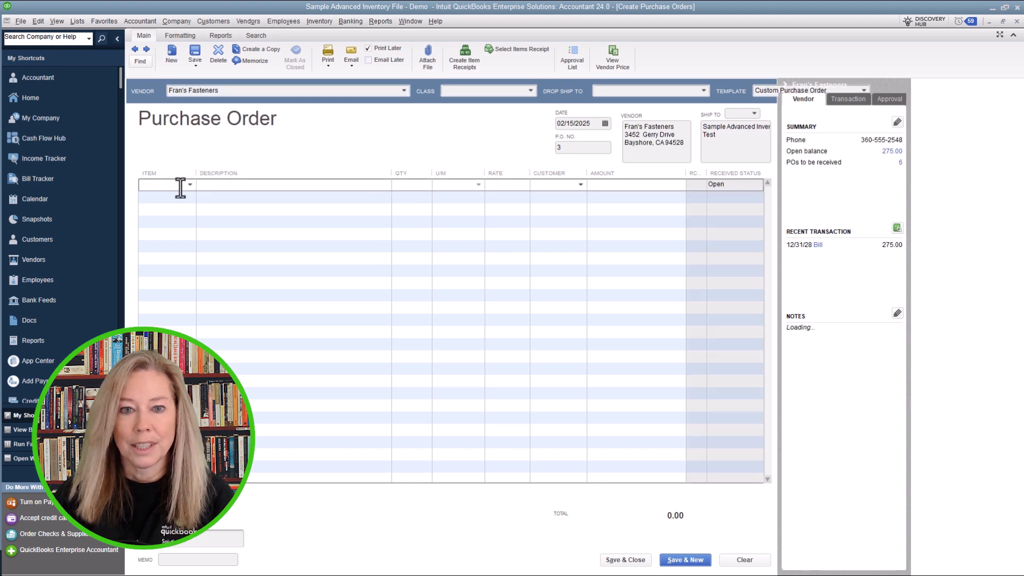
type("AN spring")
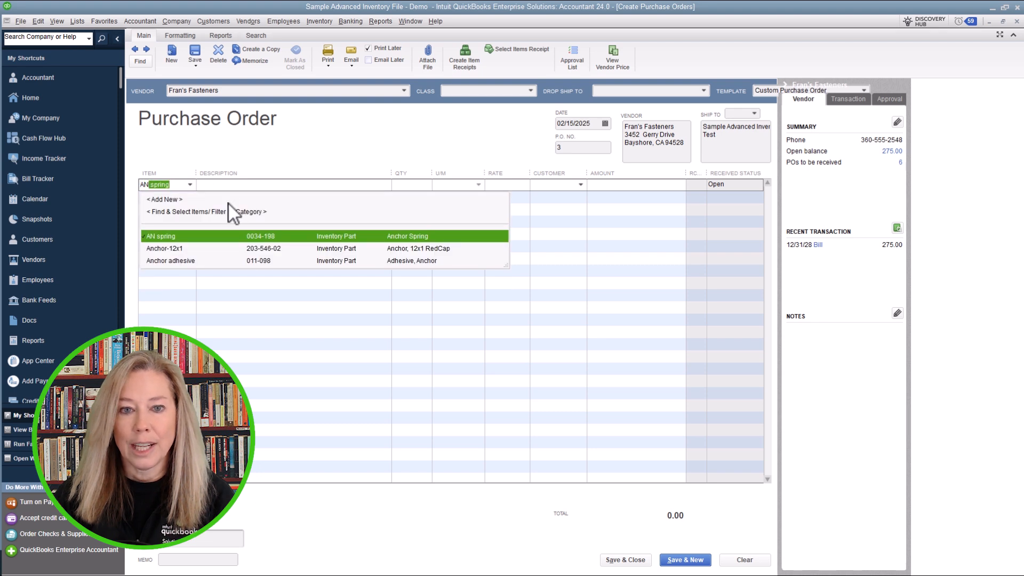
left_click(242, 235)
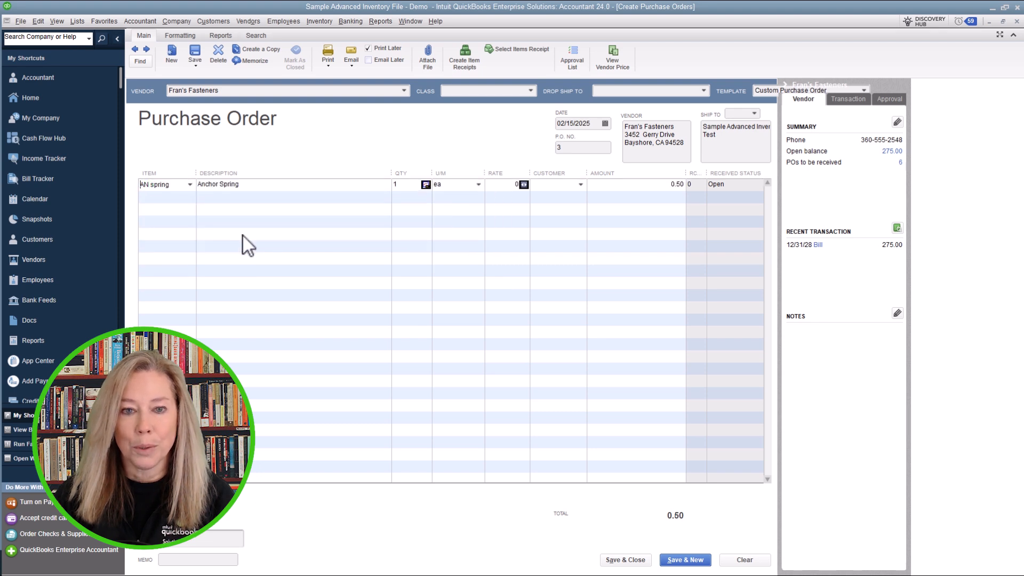
left_click(403, 184)
type("1000")
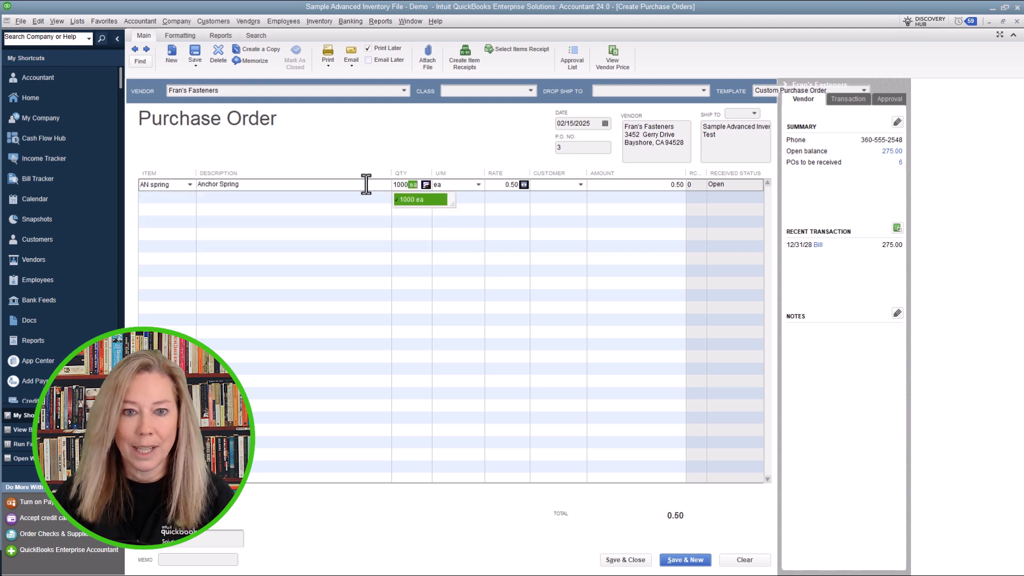
left_click(500, 184)
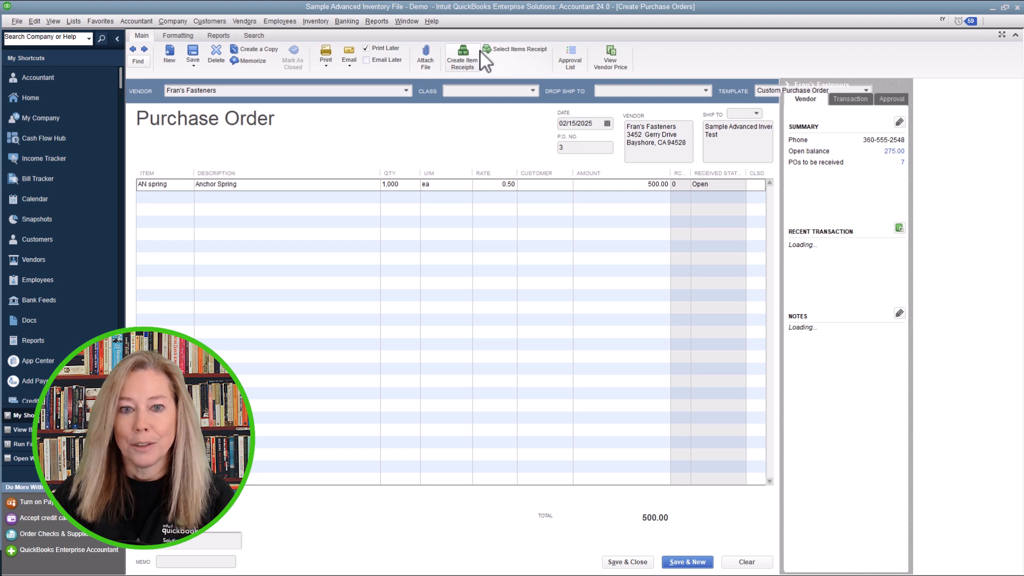
Step: Create an item receipt for Fran's Fasteners against the open AN spring purchase order
left_click(479, 52)
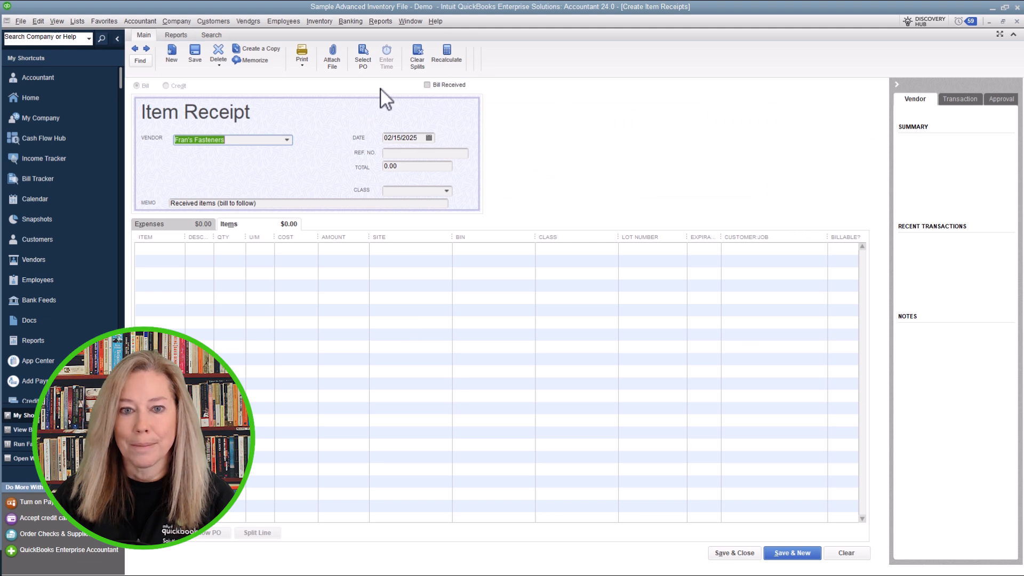
left_click(427, 85)
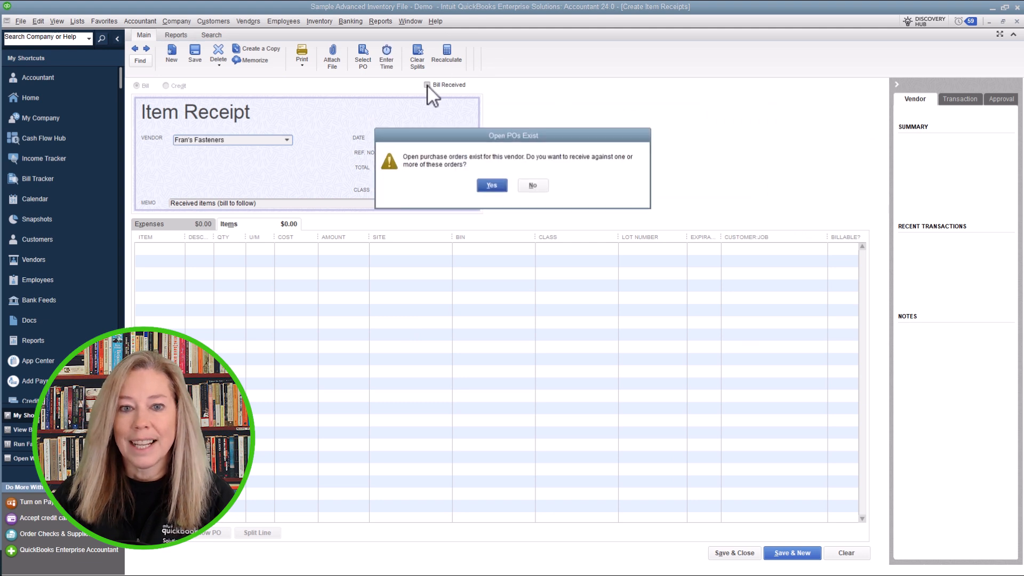
left_click(505, 189)
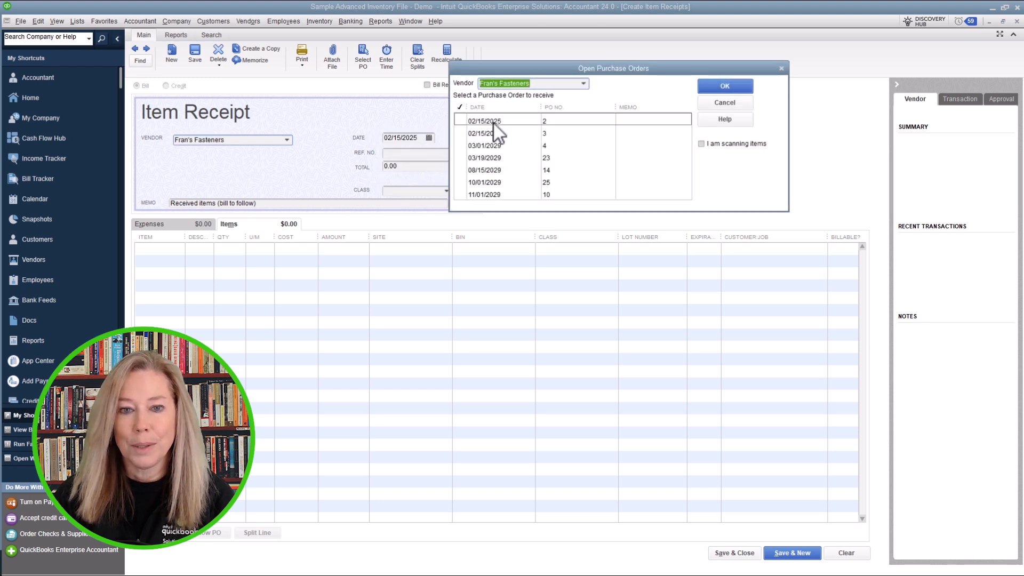
left_click(462, 132)
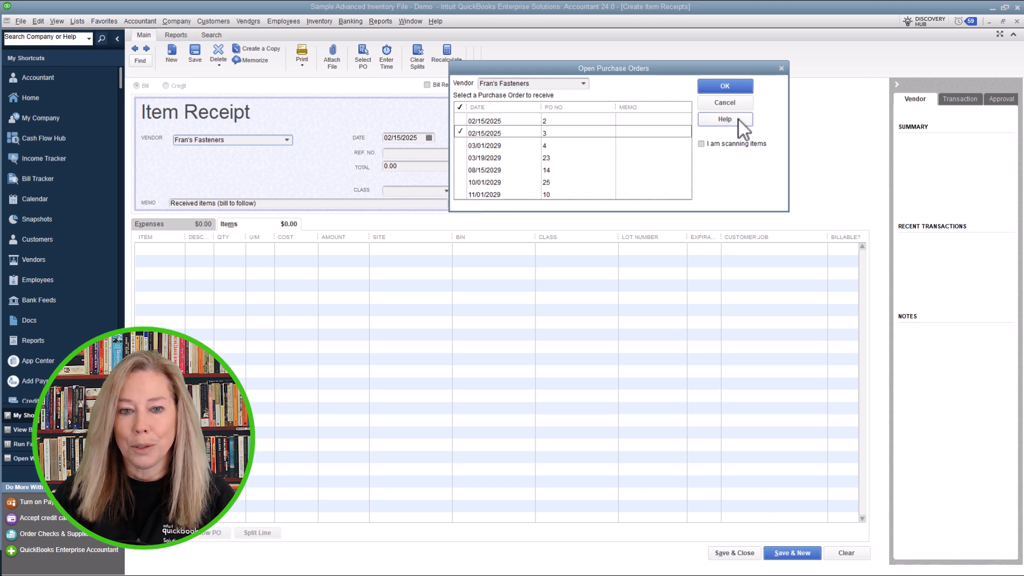
left_click(743, 87)
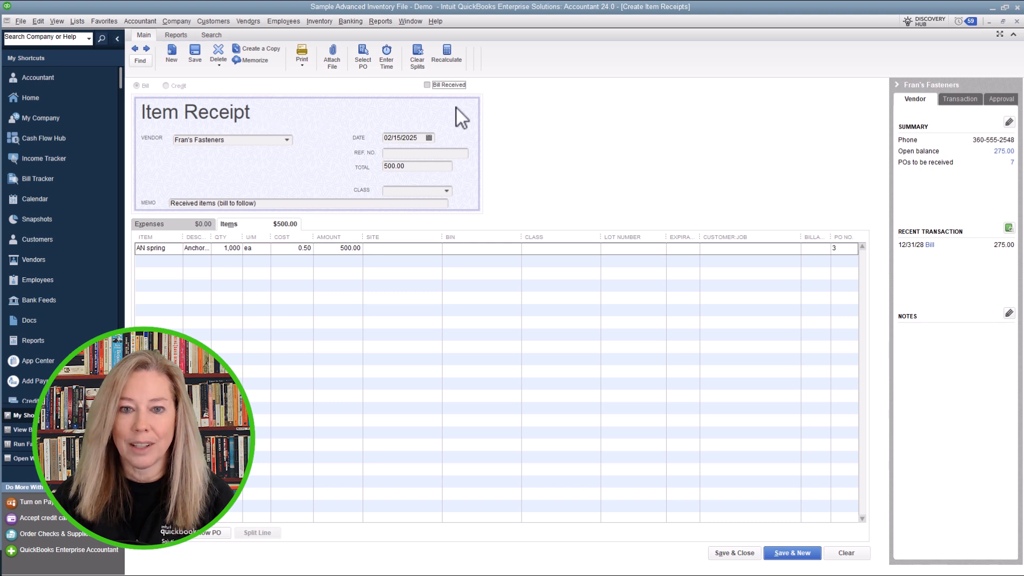
Step: Mark the item receipt's bill as received and set the bill's reference number to 25
left_click(427, 85)
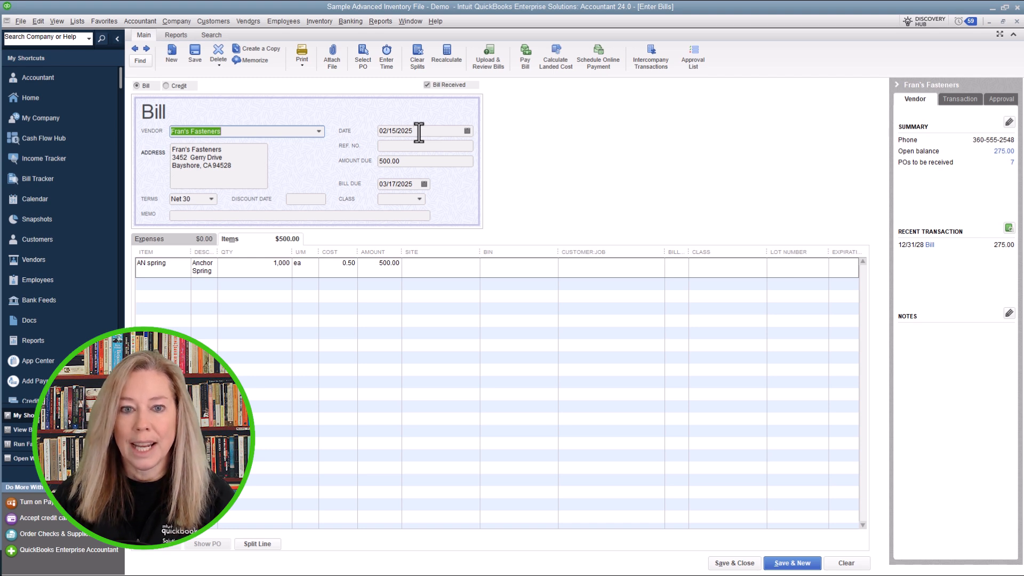
left_click(407, 146)
type("2")
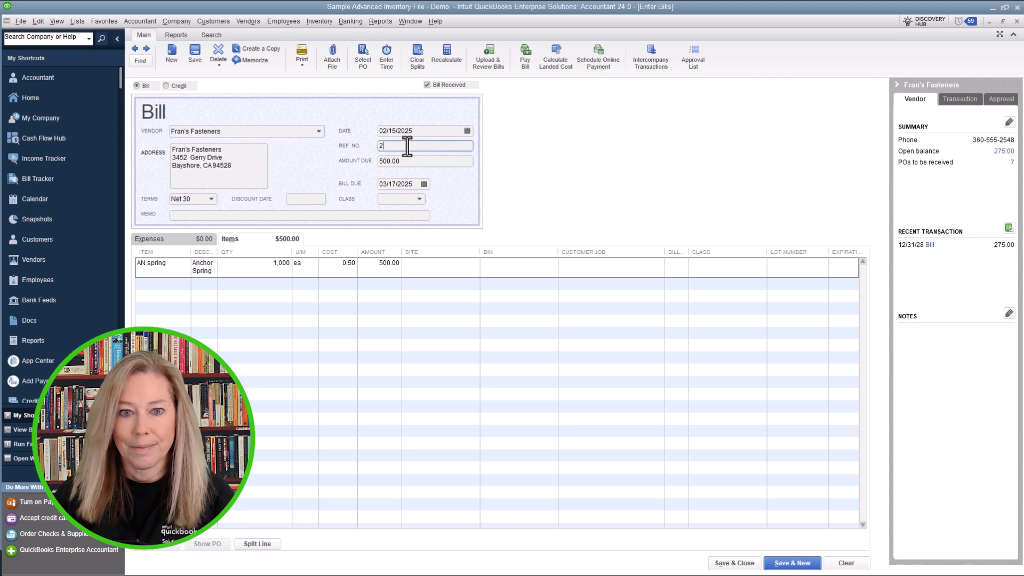
type("5")
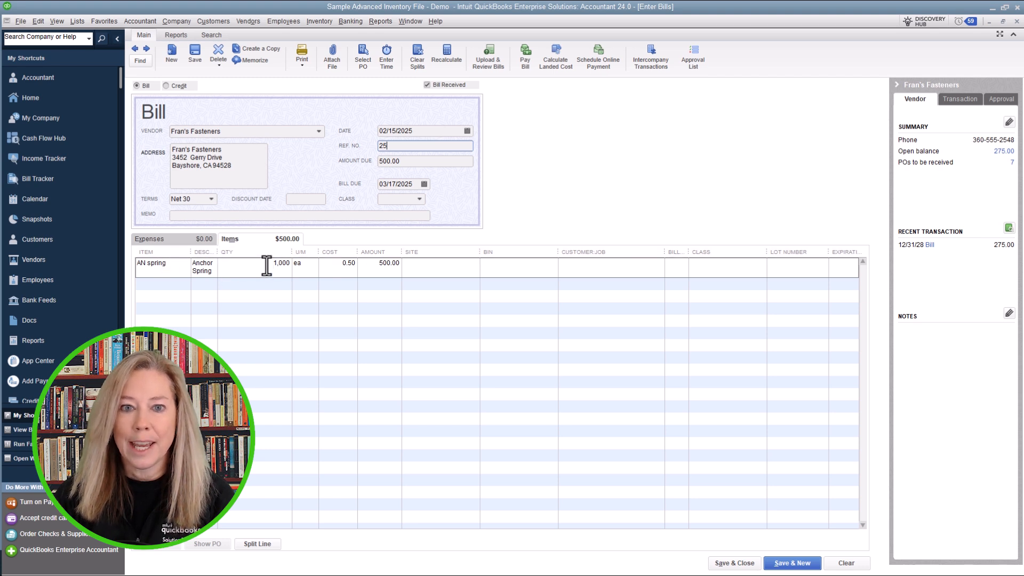
Step: Set the AN spring line's quantity on the bill to 750 ea
left_click(794, 271)
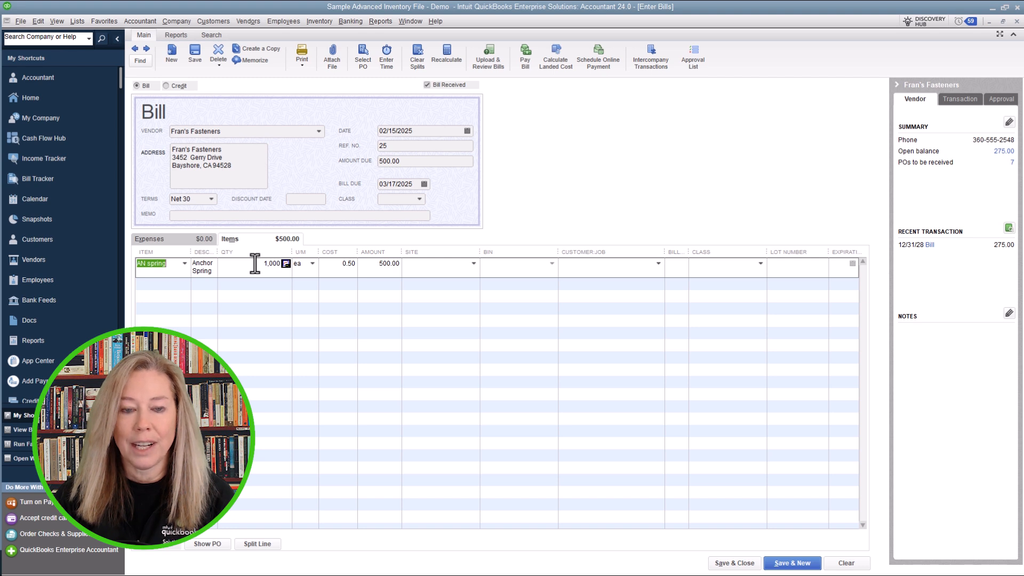
left_click(282, 264)
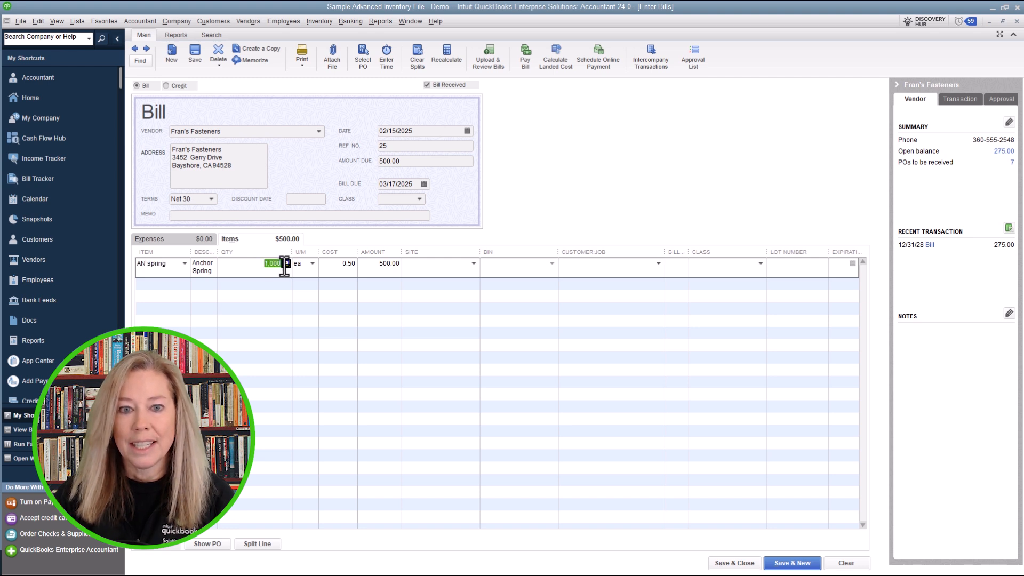
type("750")
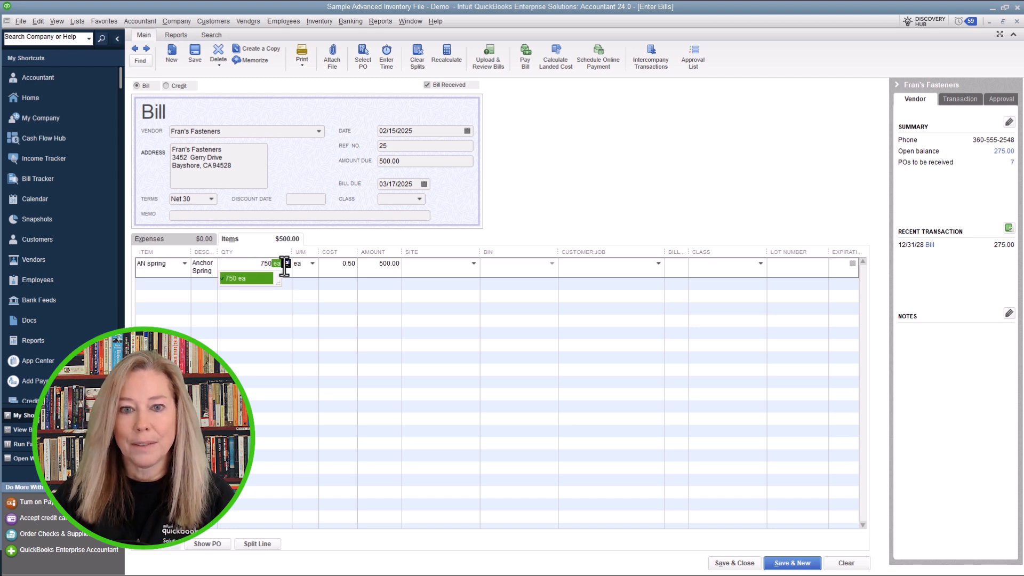
key("Tab")
key("Tab")
key("Tab")
key("Tab")
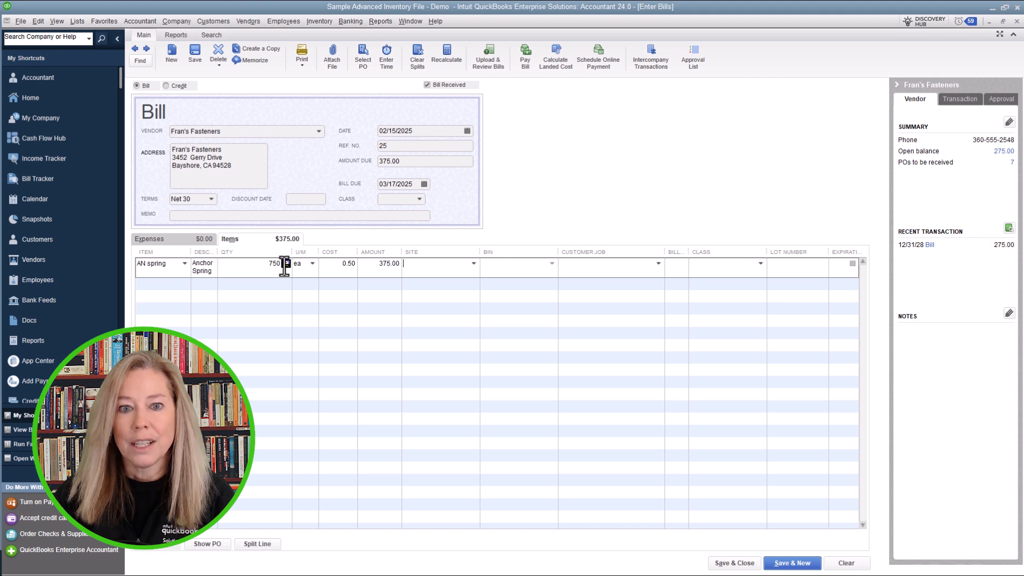
Step: Add a second AN spring line to the bill with a quantity of 250 ea
key("Tab")
key("Tab")
key("Tab")
key("Tab")
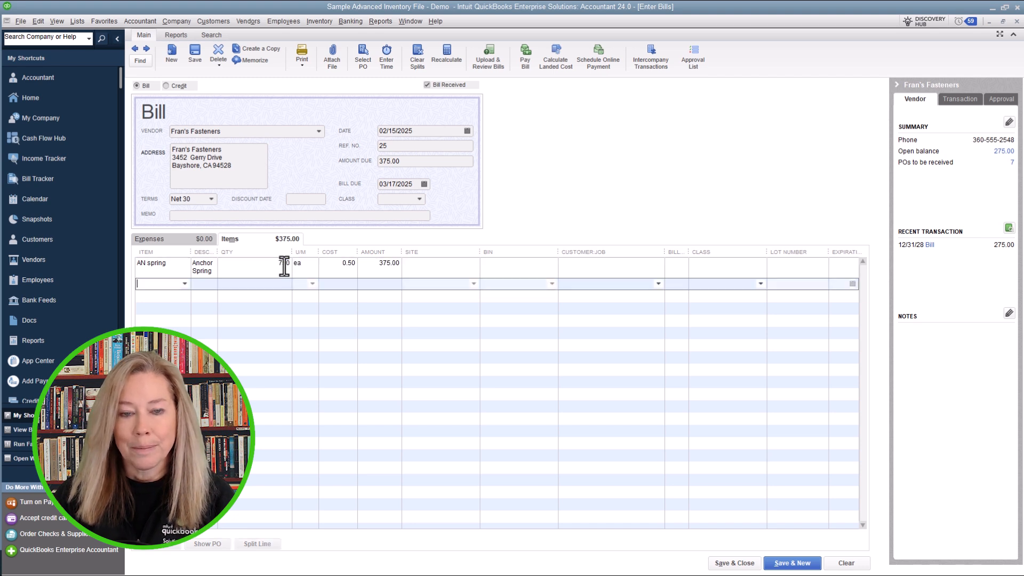
left_click(185, 284)
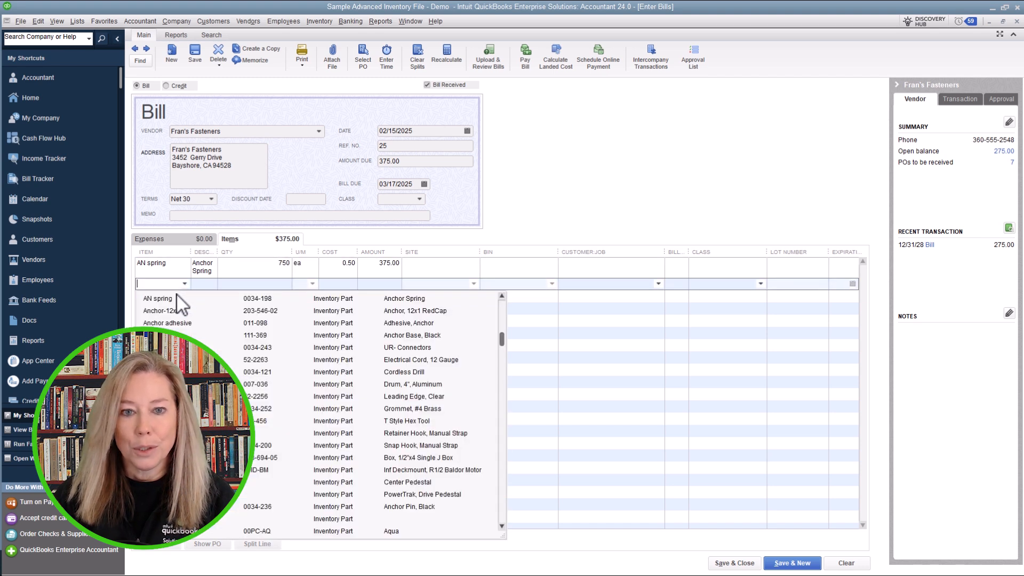
left_click(181, 297)
left_click(262, 285)
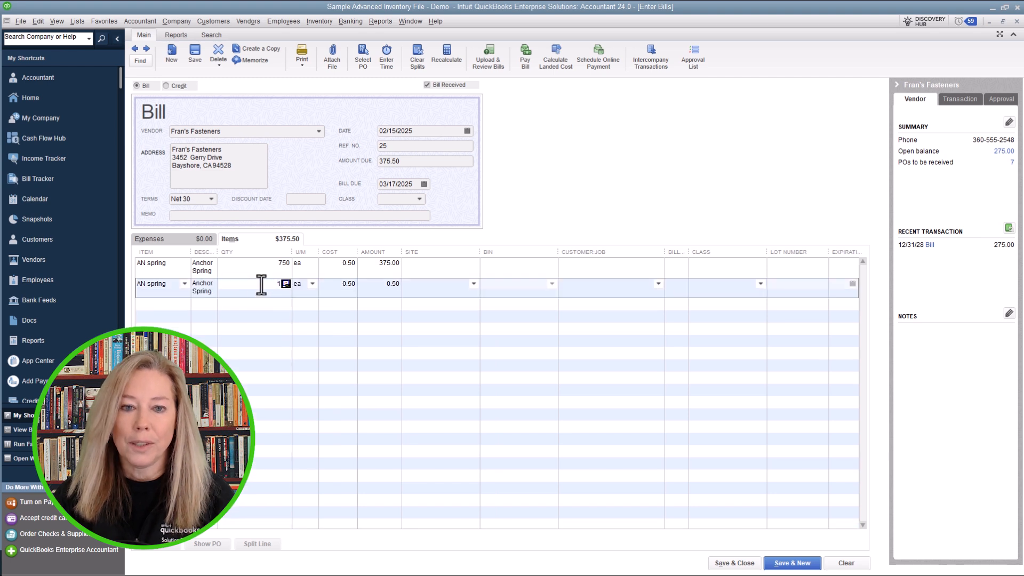
type("250")
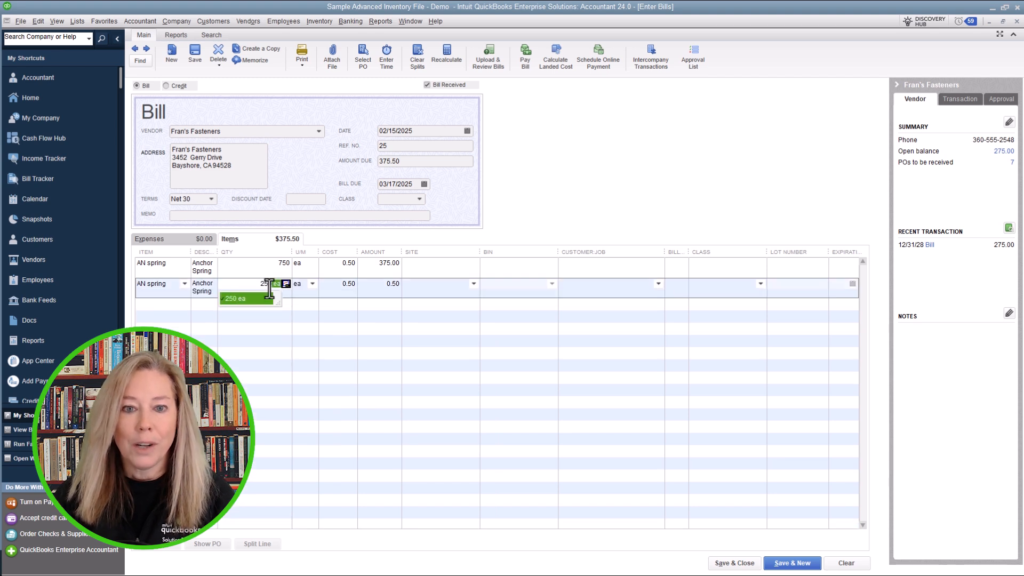
key("Tab")
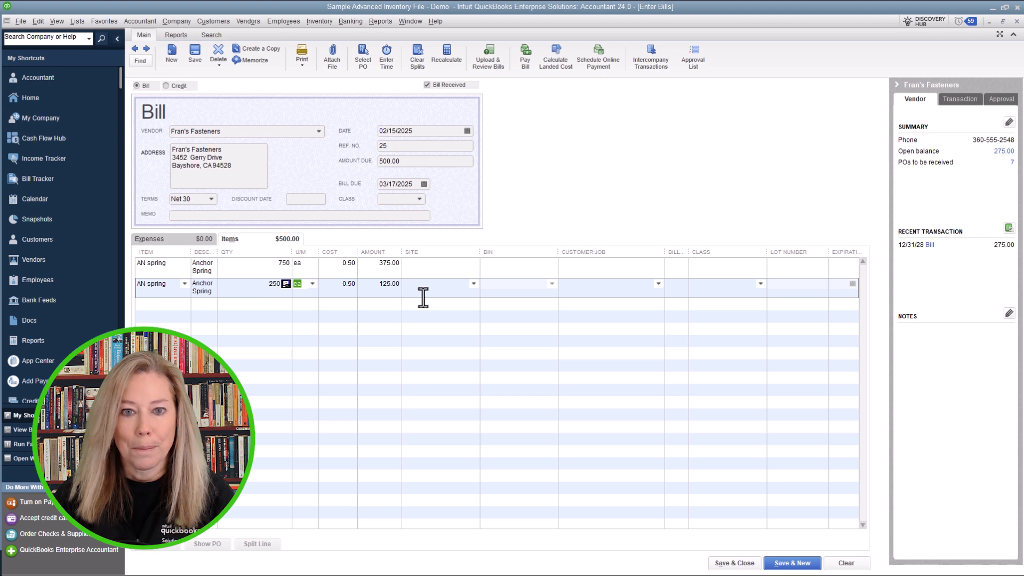
Step: Set the bill's first line to the San Jose Warehouse site and apply that site to all inventory items on the form
left_click(788, 265)
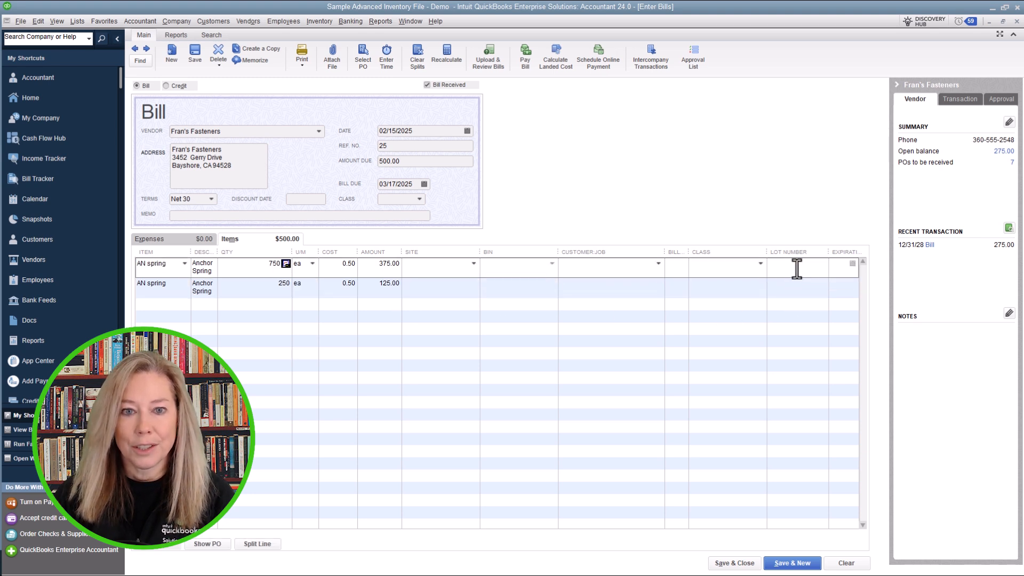
left_click(428, 264)
left_click(474, 263)
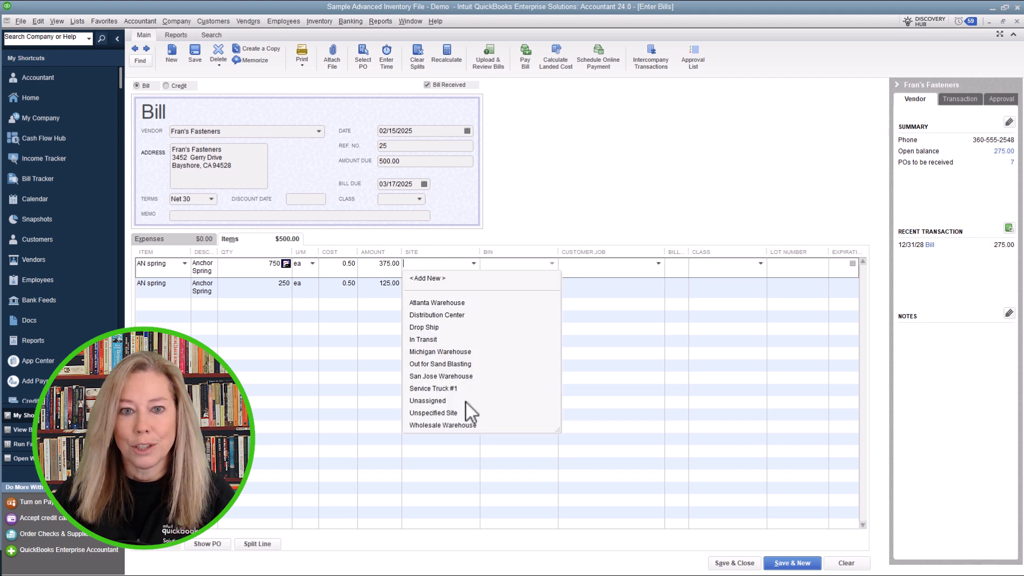
left_click(459, 377)
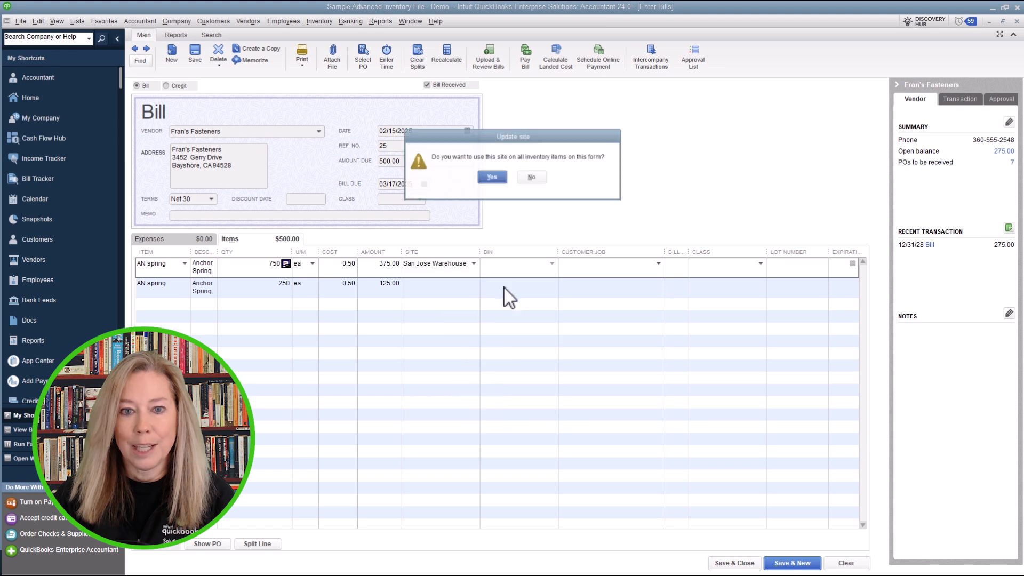
left_click(491, 177)
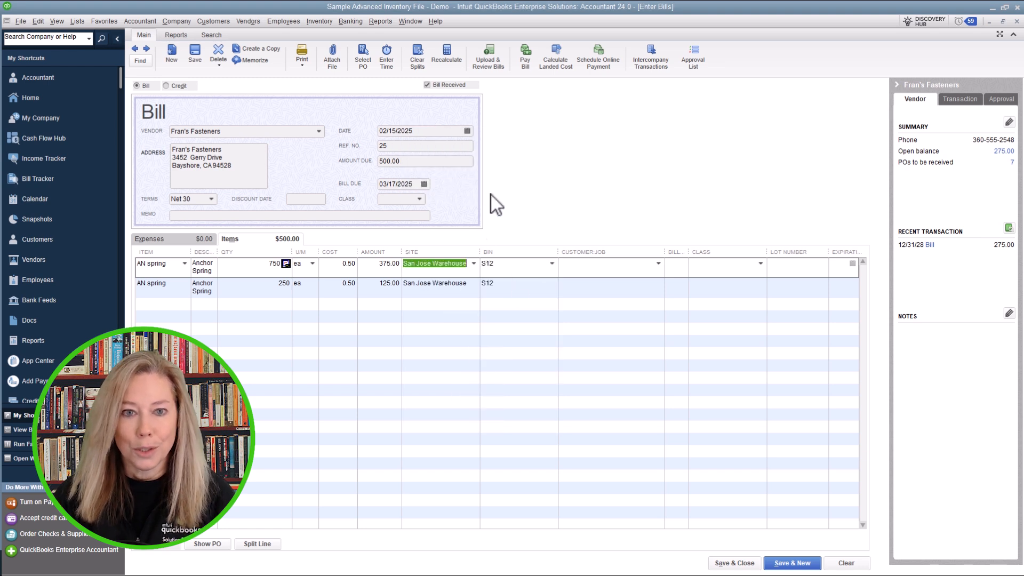
Step: Assign lot number 100 and expiration date 03/21/2025 to the 750 ea AN spring line
left_click(787, 264)
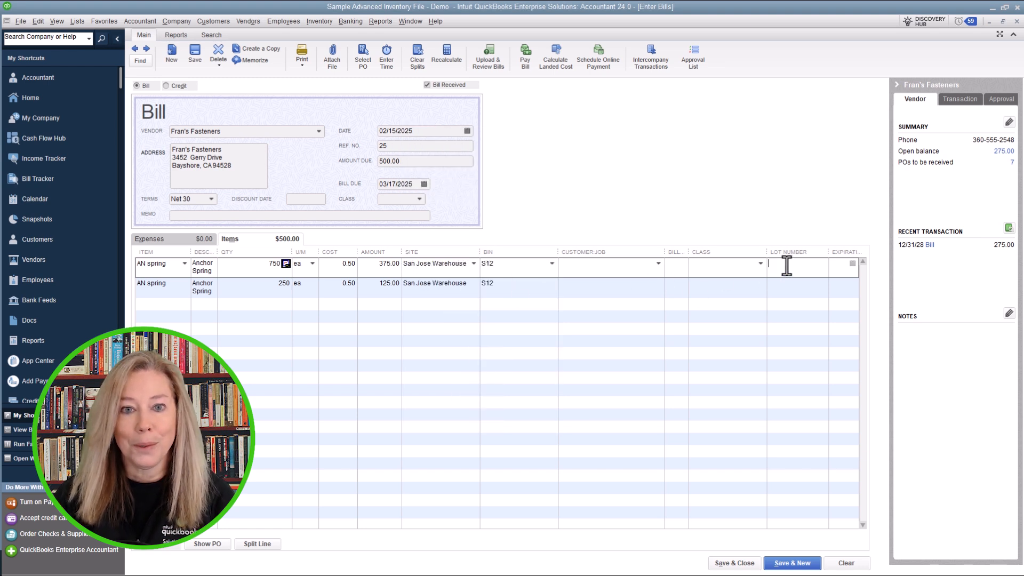
type("100")
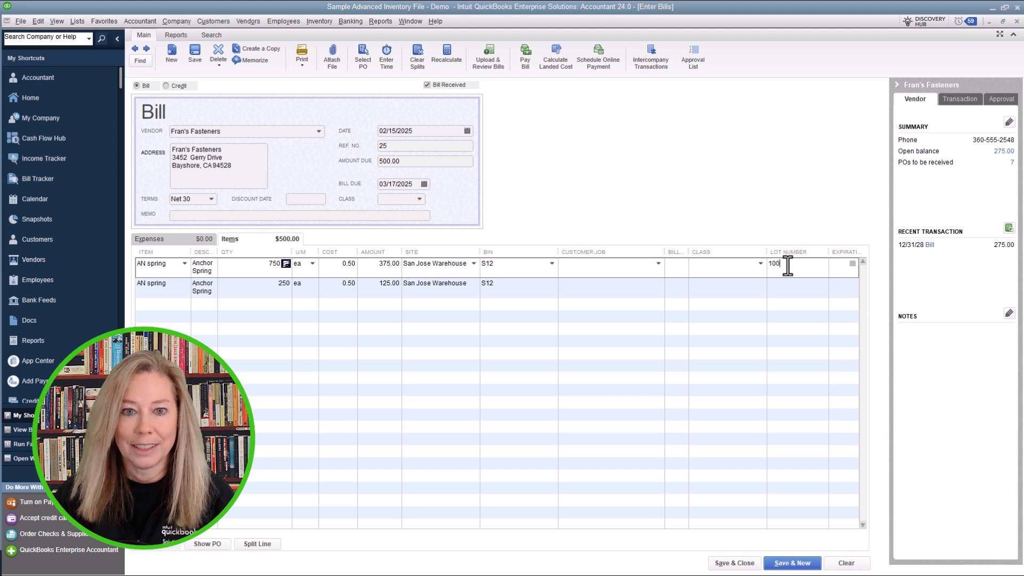
left_click(852, 263)
left_click(918, 282)
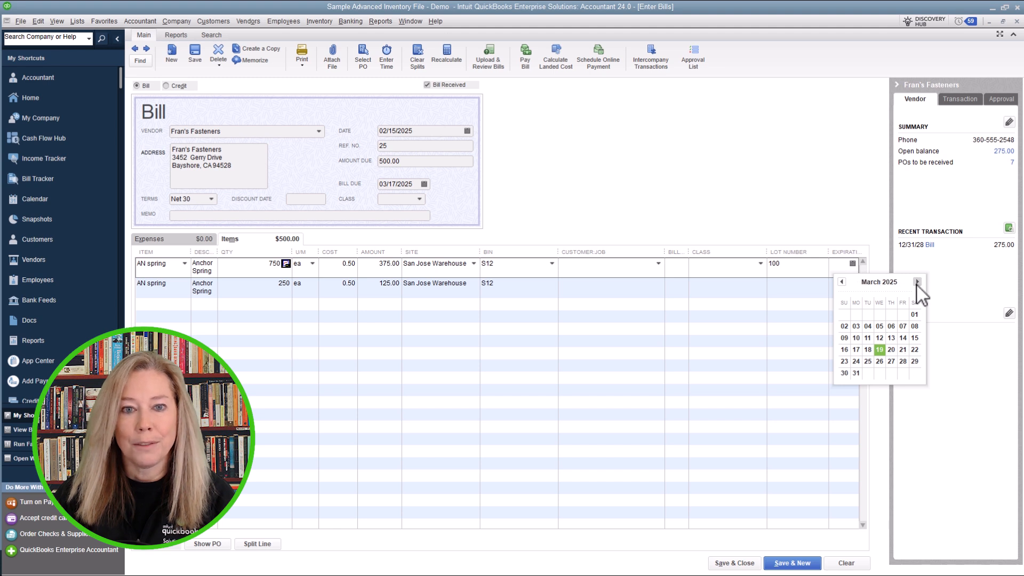
left_click(903, 349)
Step: Assign lot number 200 and expiration date 04/24/2025 to the 250 ea AN spring line, and save and close the bill
left_click(783, 286)
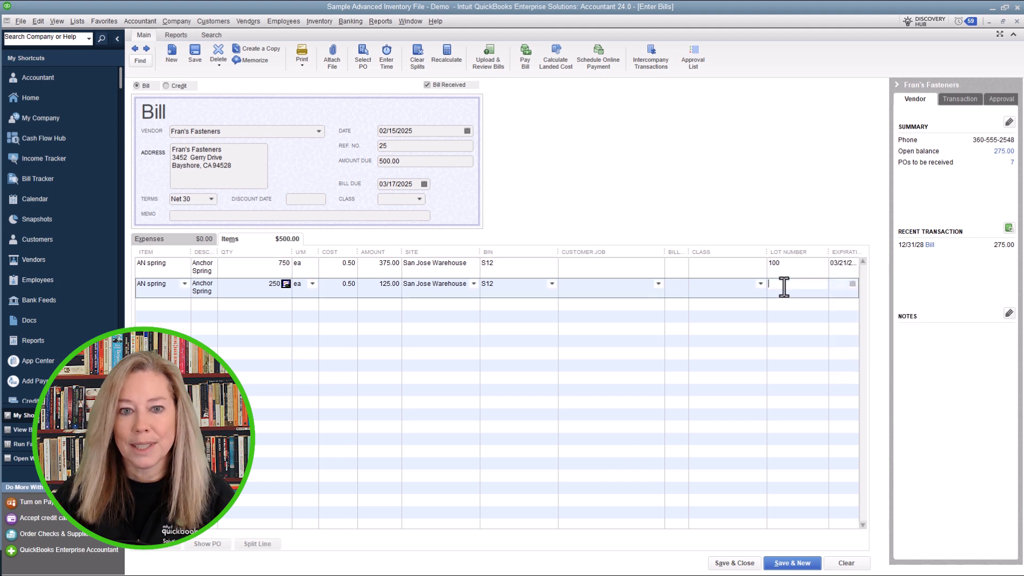
type("200")
left_click(853, 283)
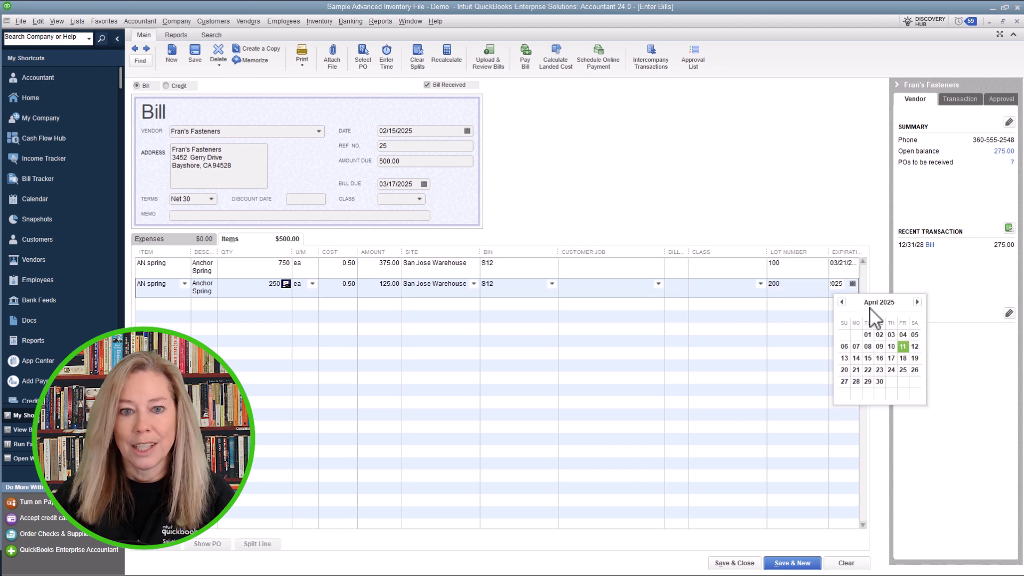
left_click(893, 368)
left_click(730, 562)
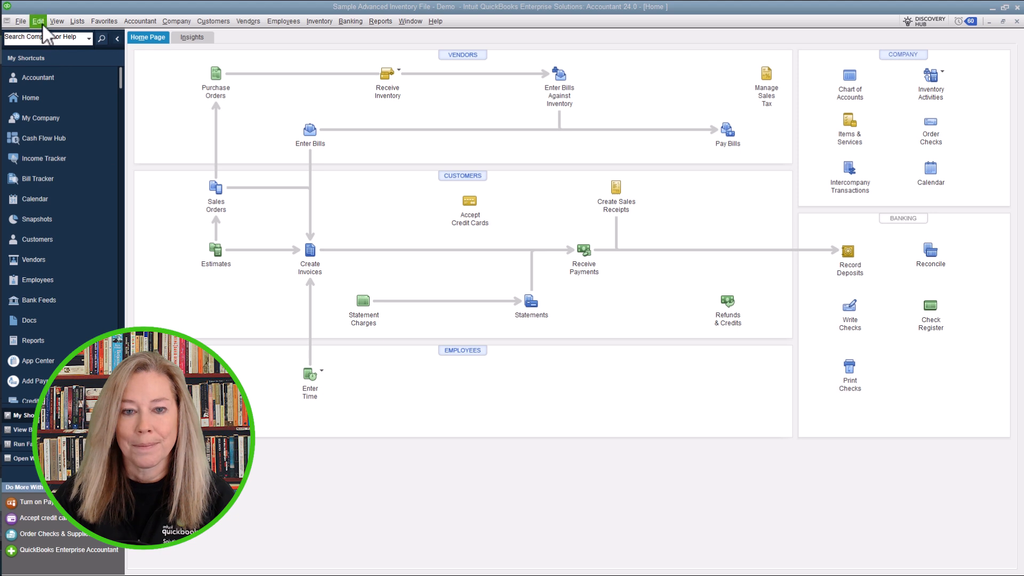
Step: Check in the company's Advanced Inventory settings that lot numbers and expiration dates show in sales transactions, and accept the preferences
left_click(42, 22)
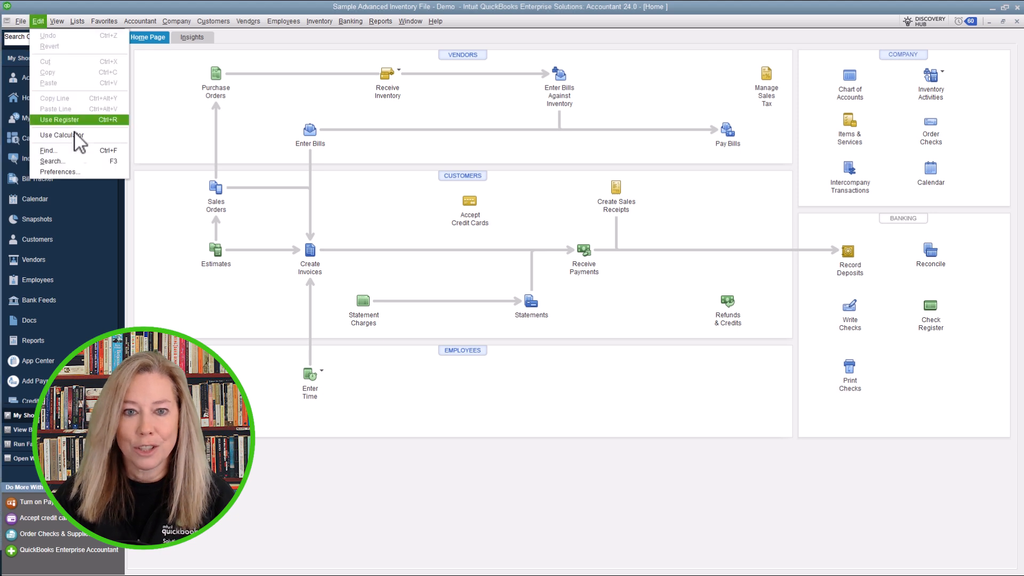
left_click(88, 170)
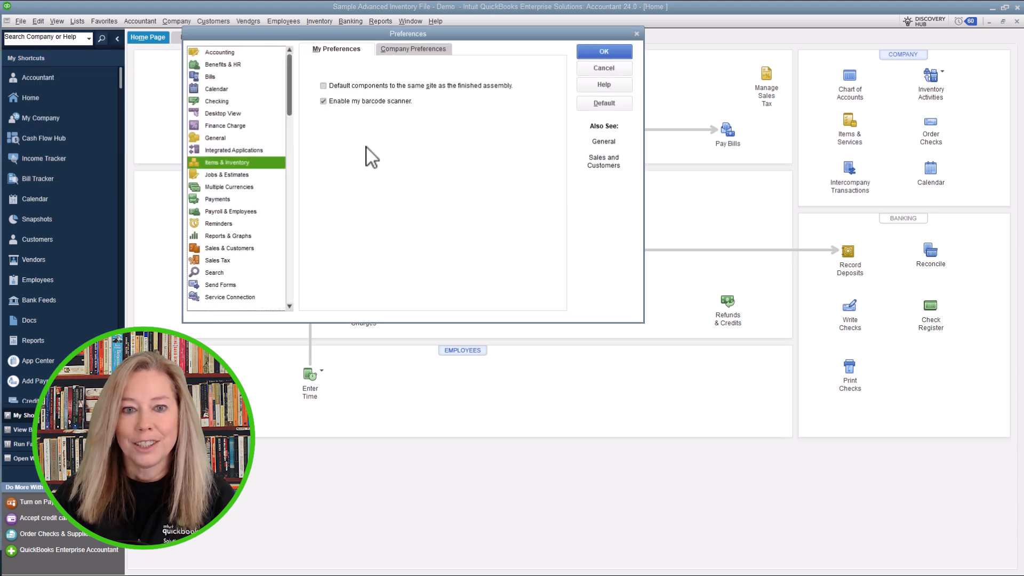
left_click(441, 49)
left_click(389, 198)
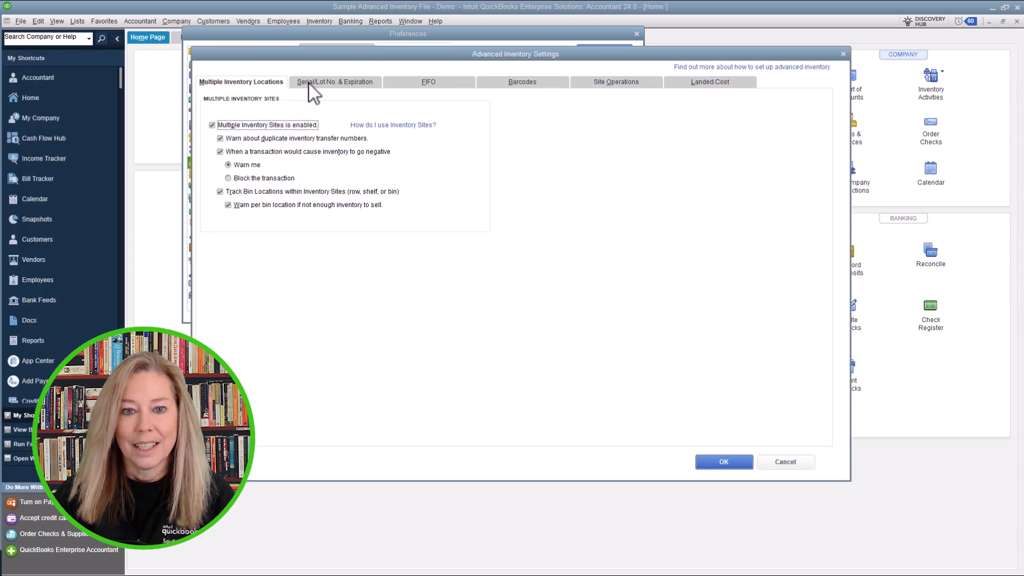
left_click(312, 85)
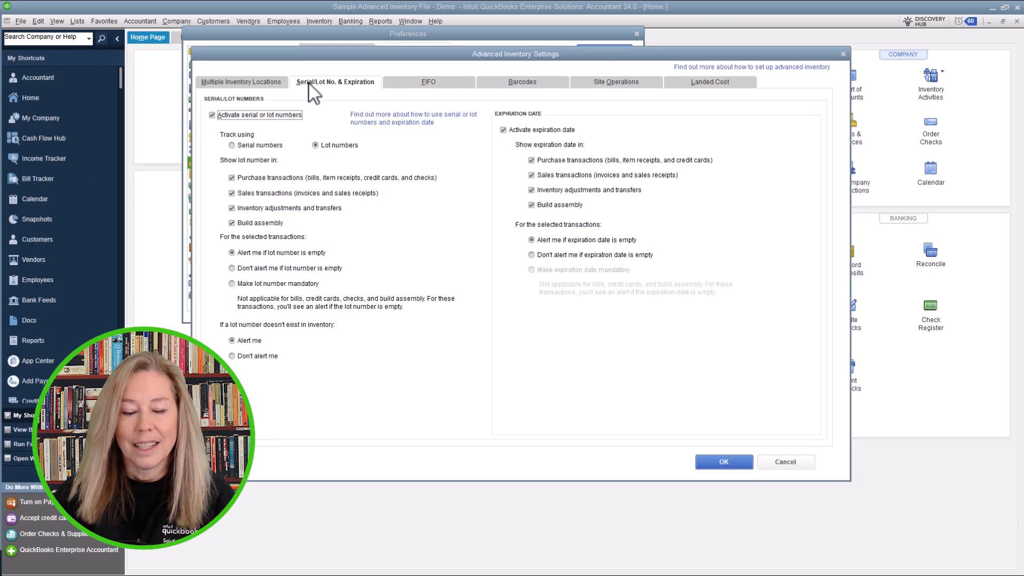
left_click(232, 194)
left_click(233, 194)
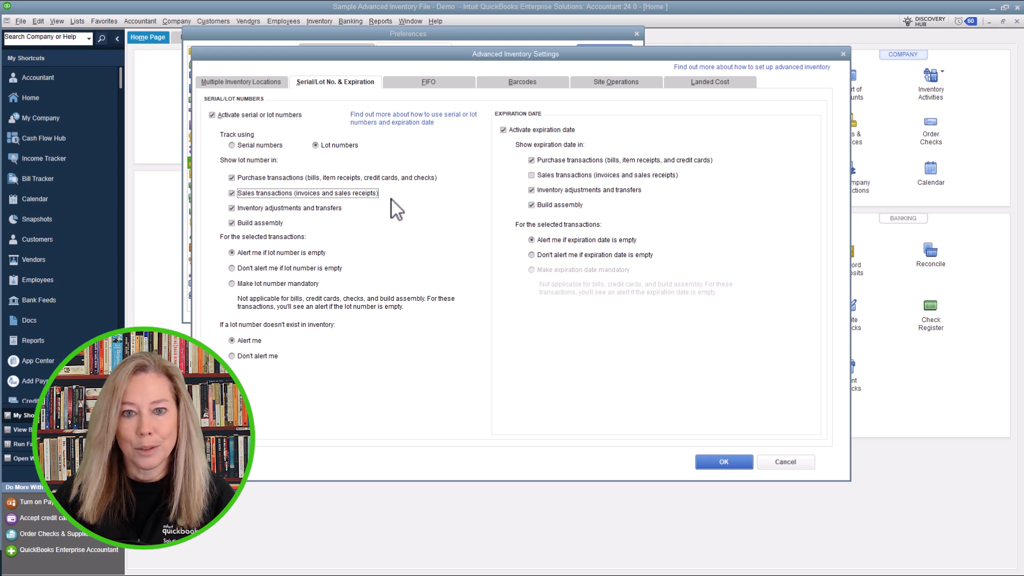
left_click(532, 176)
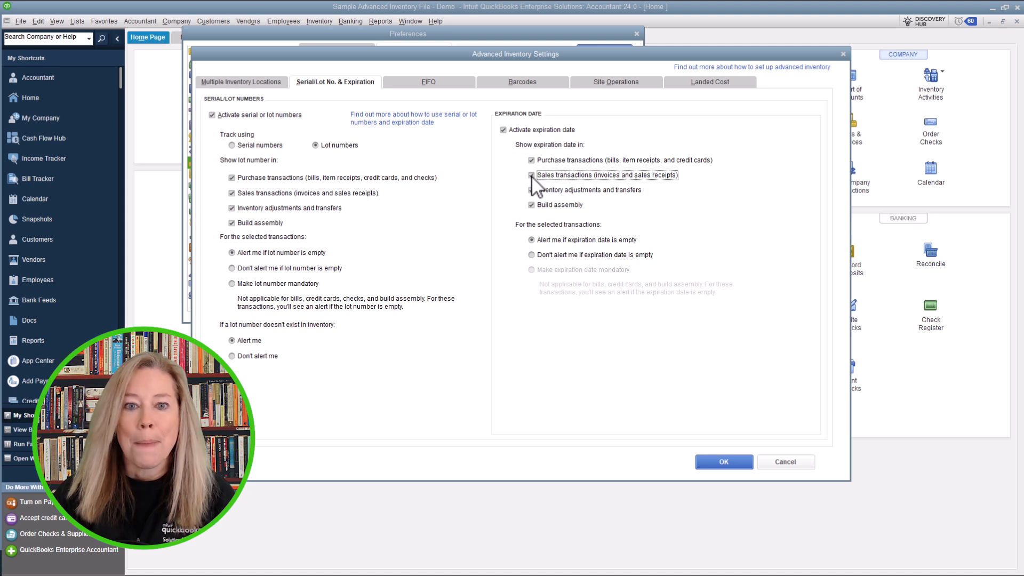
left_click(533, 178)
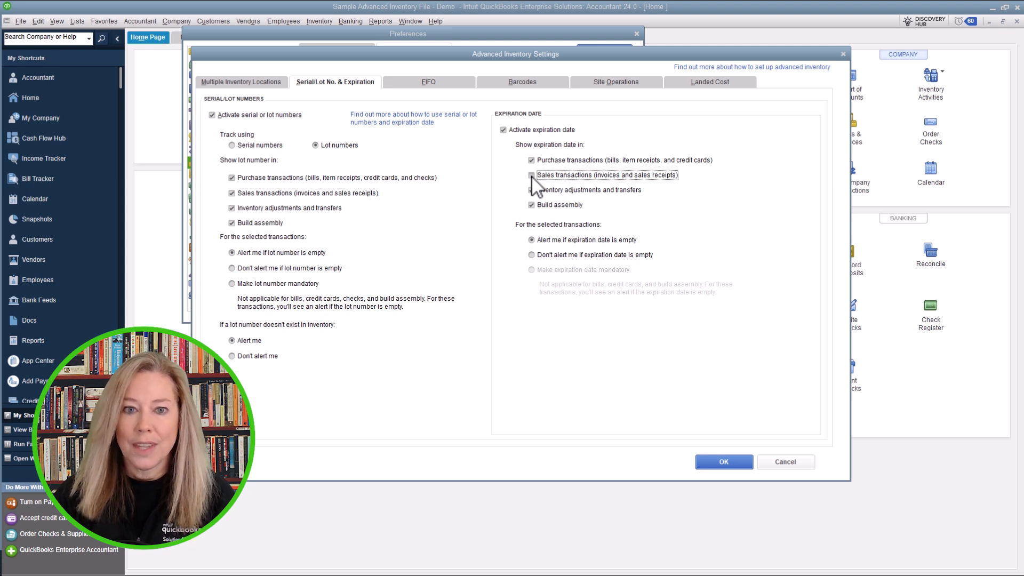
left_click(717, 458)
left_click(613, 53)
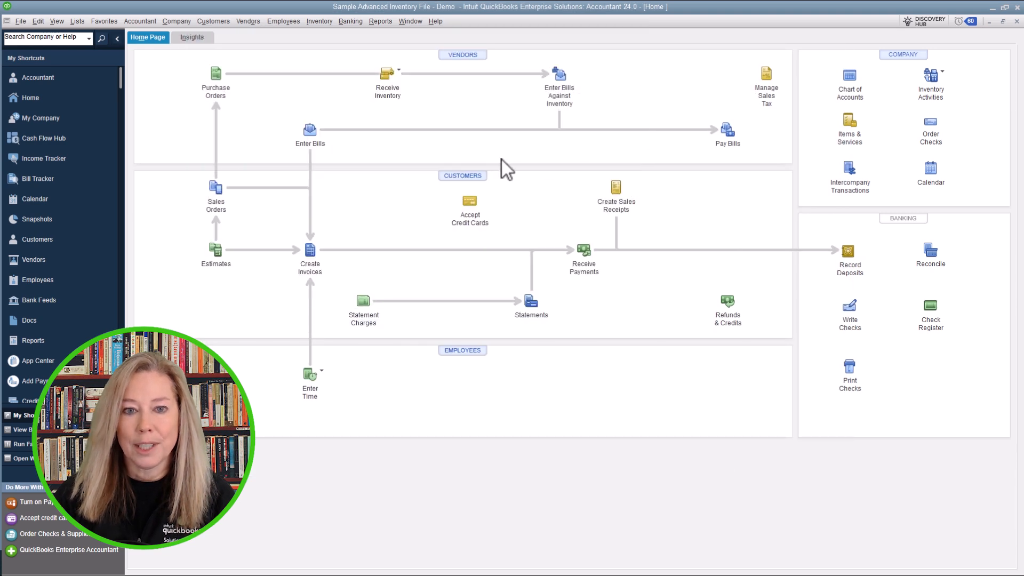
Step: Start a new invoice for the Dunning's Pool Depot, Inc. job Angel City Store #112
left_click(222, 21)
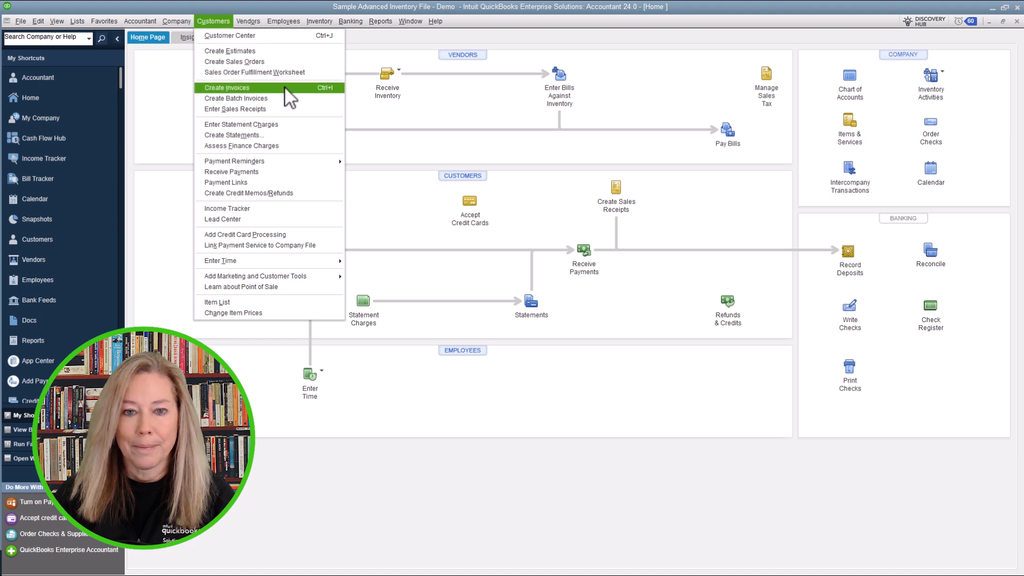
left_click(463, 137)
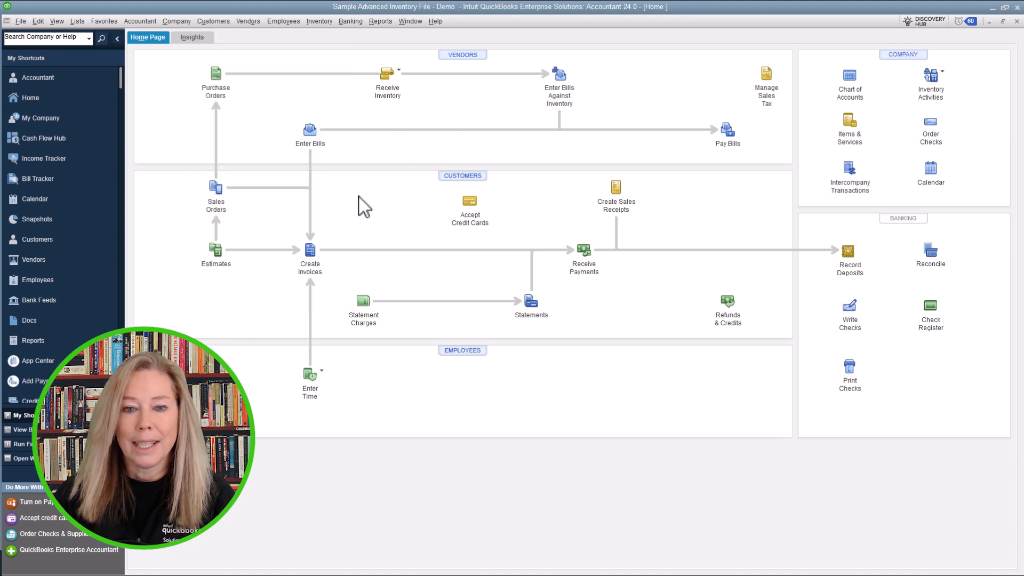
left_click(311, 253)
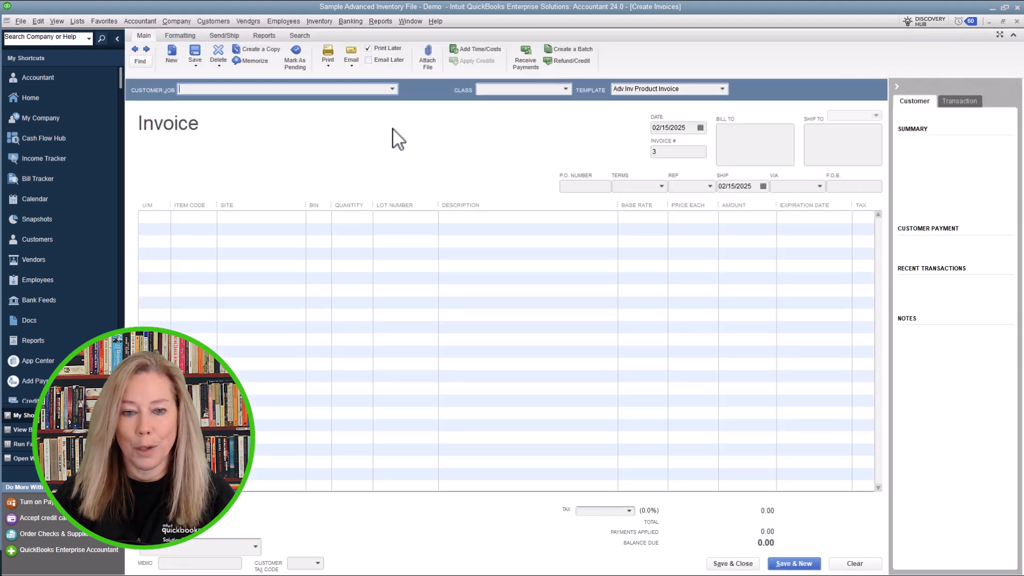
left_click(393, 89)
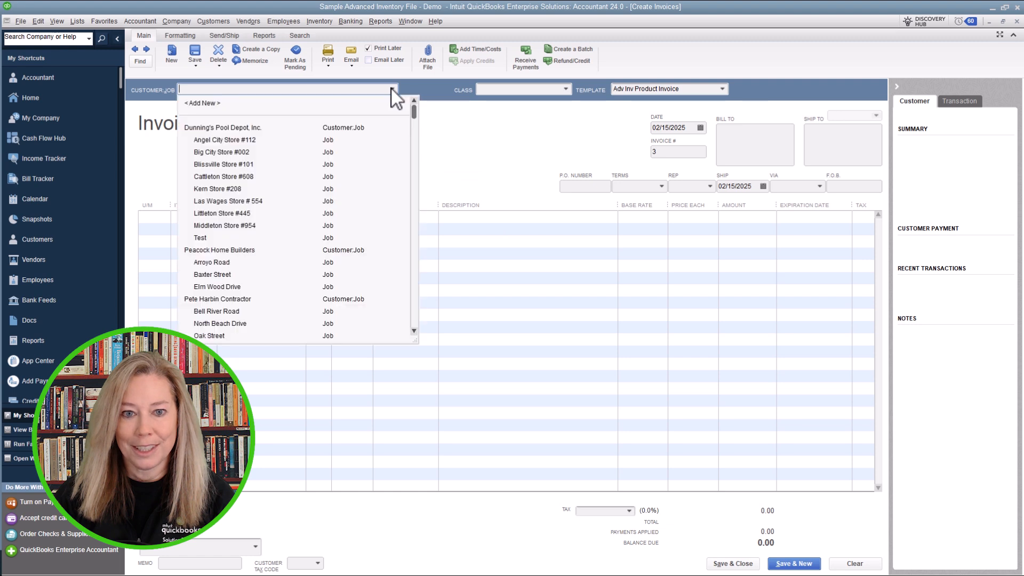
left_click(245, 142)
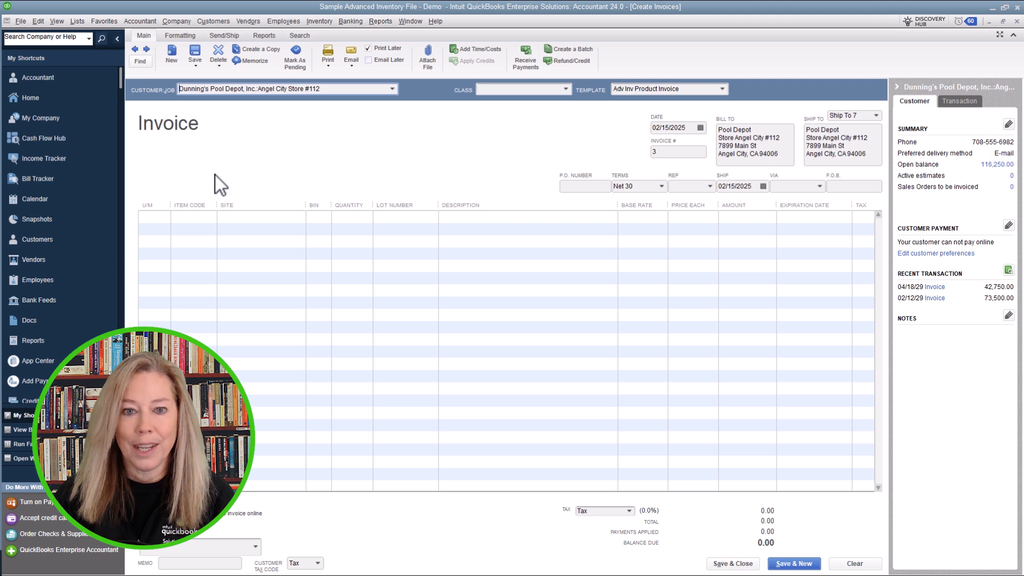
Step: Add an AN spring line to the invoice for 150 ea from bin H14 at the Atlanta Warehouse
left_click(209, 221)
left_click(211, 217)
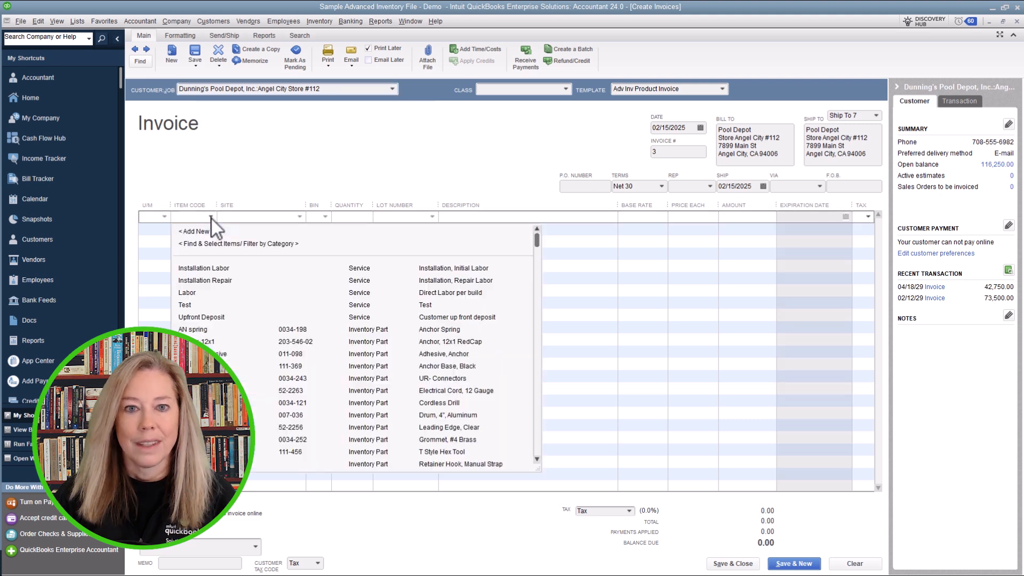
left_click(197, 330)
left_click(300, 217)
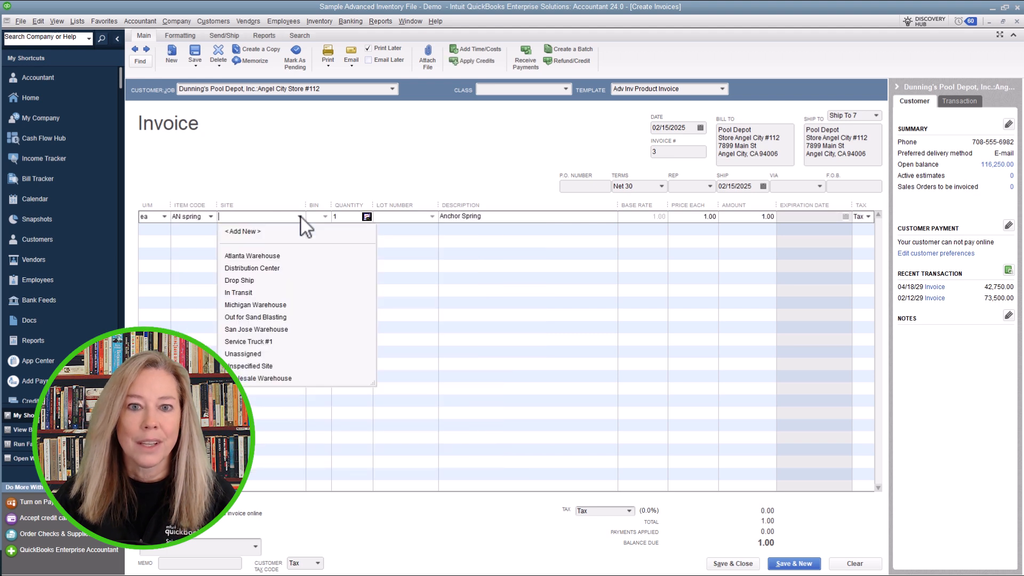
left_click(267, 257)
left_click(324, 217)
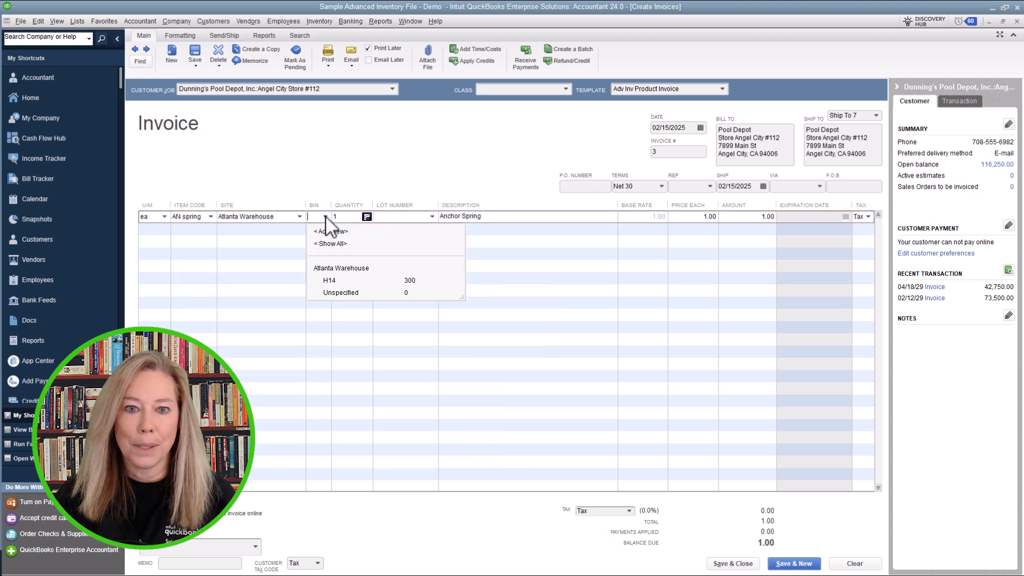
left_click(341, 280)
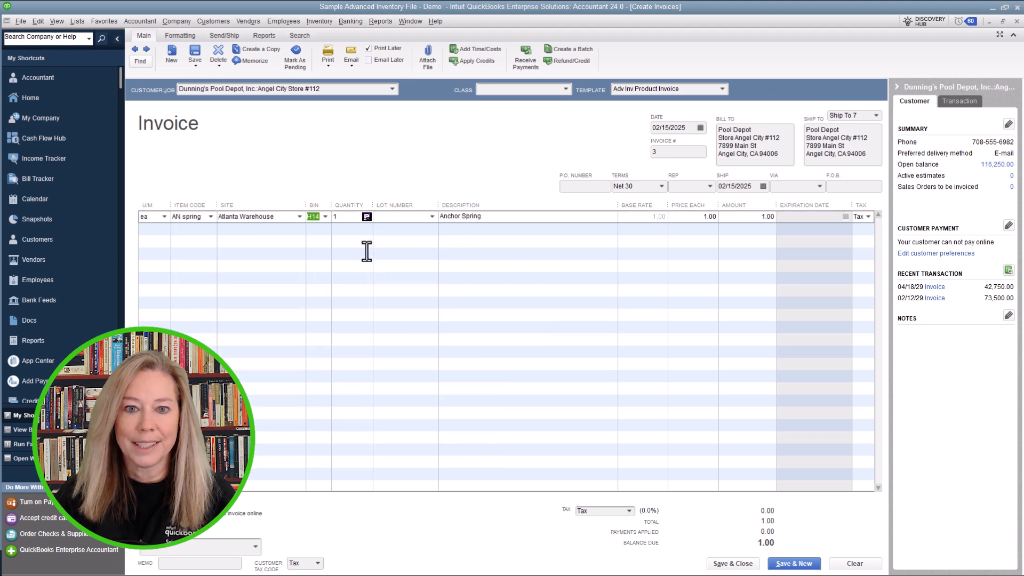
left_click(344, 217)
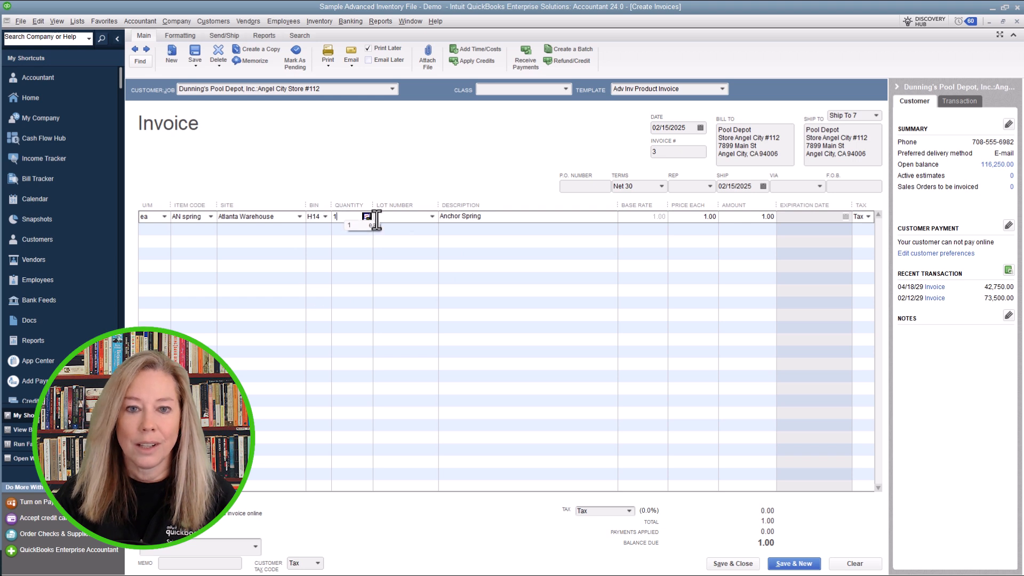
type("50")
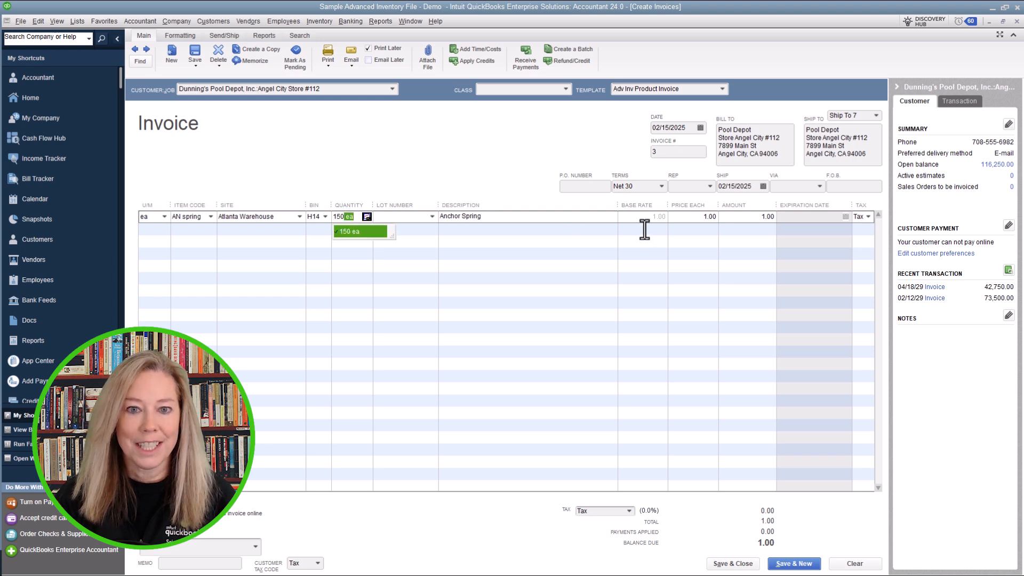
key("Tab")
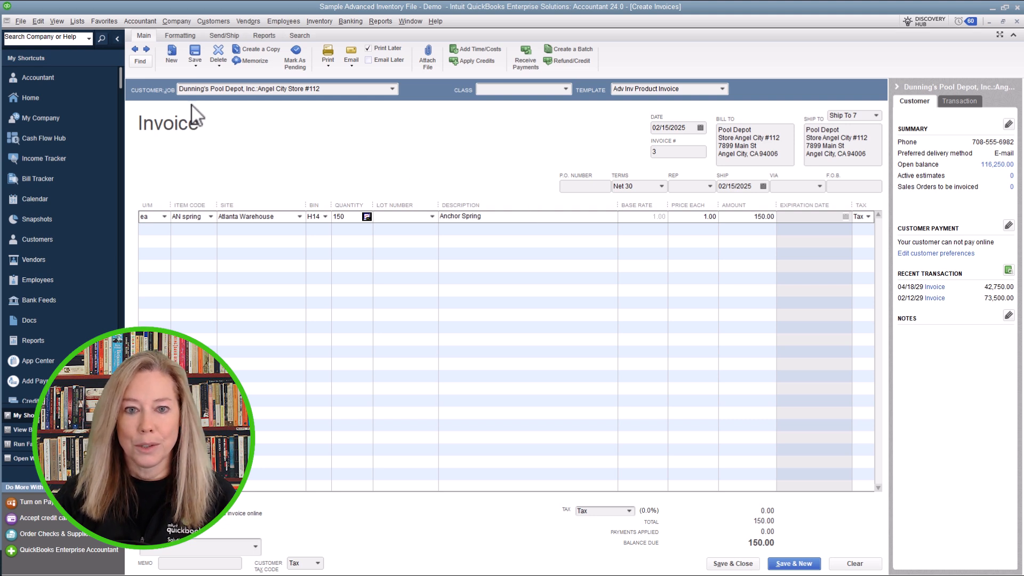
Step: Customize the invoice's data layout, check that the Lot Number column is shown on screen, and accept the template customization
left_click(190, 36)
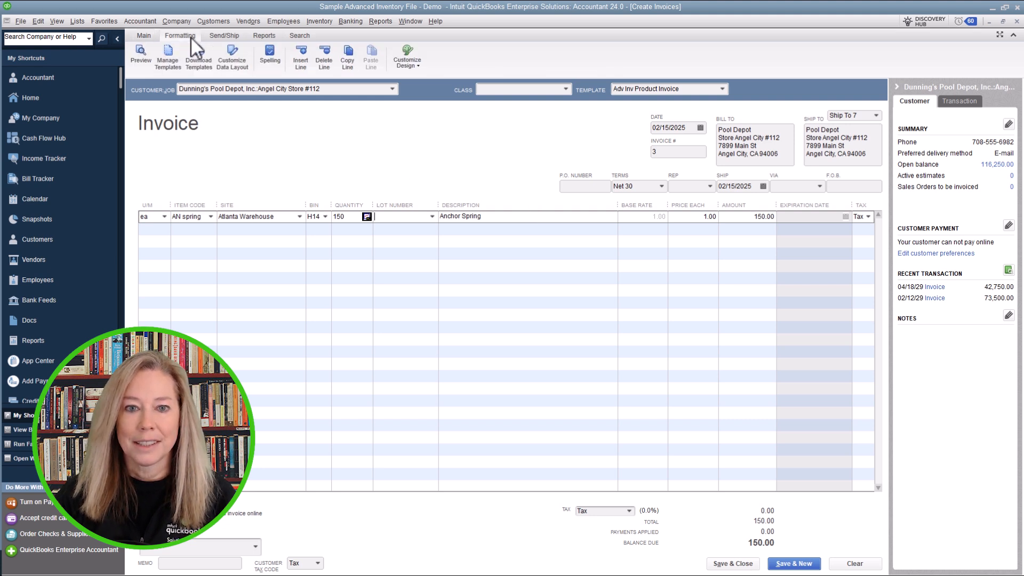
left_click(247, 65)
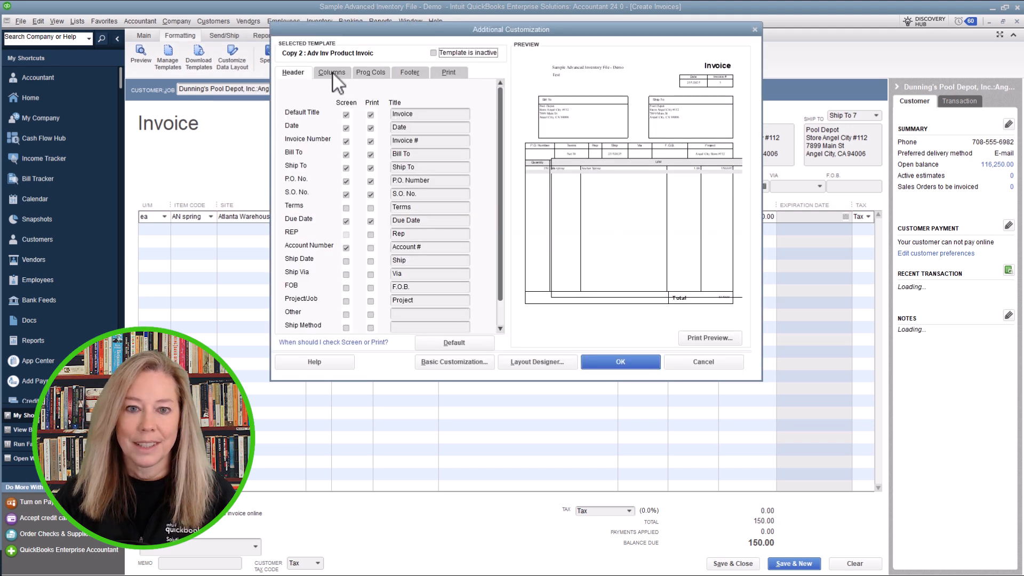
left_click(333, 74)
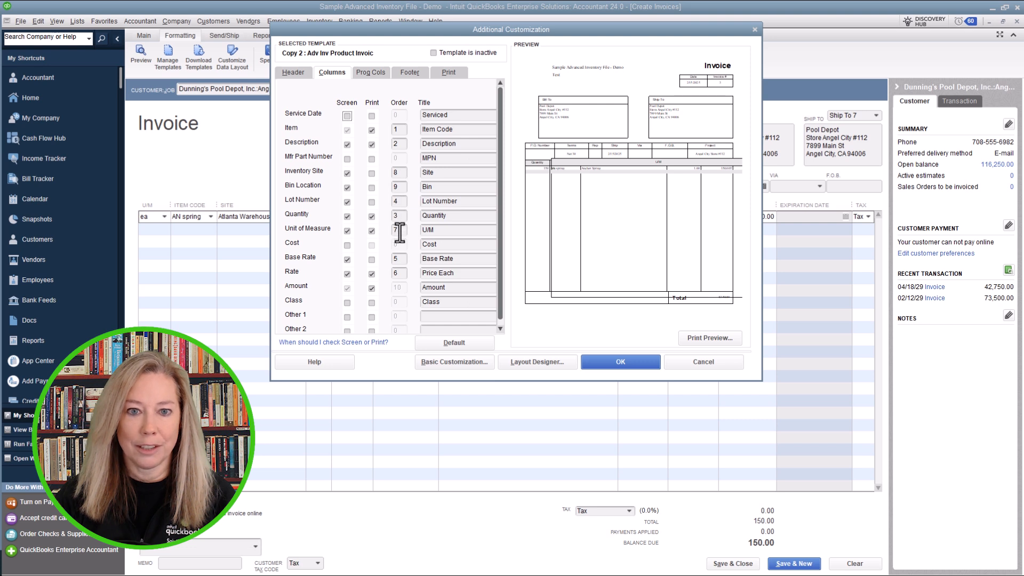
left_click(620, 361)
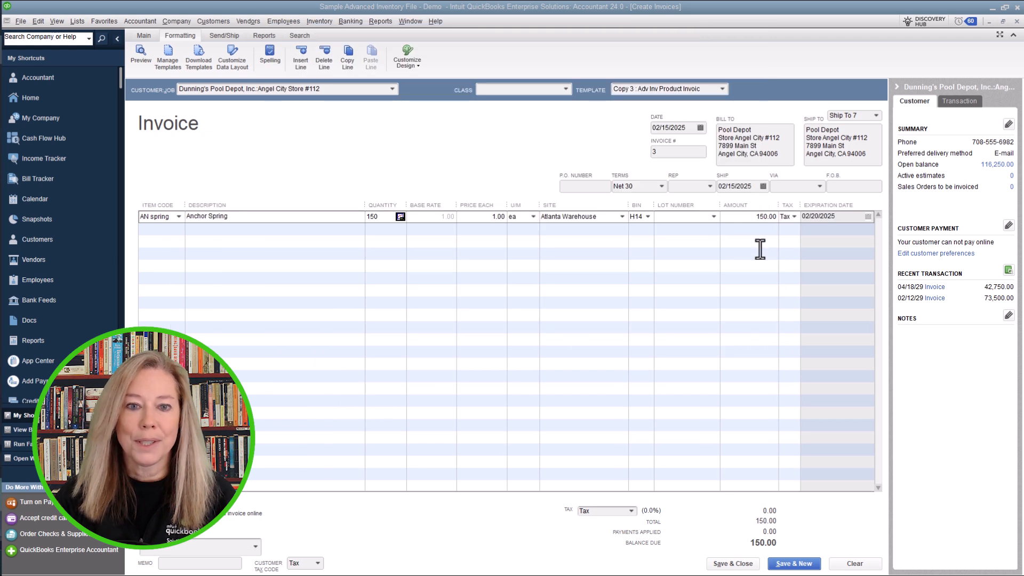
Step: Assign lot number 0101 to the AN spring line on the invoice
left_click(717, 219)
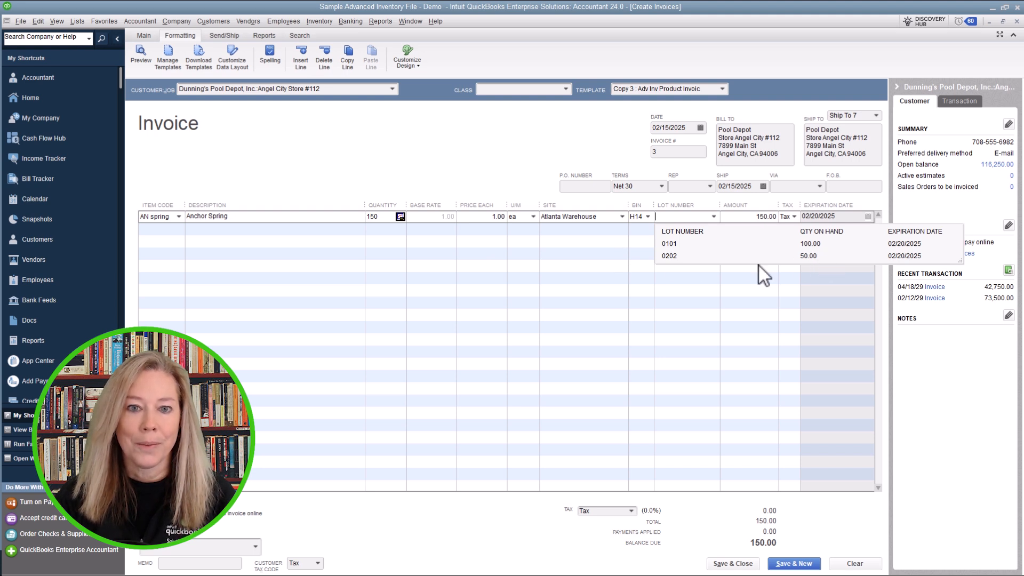
left_click(164, 233)
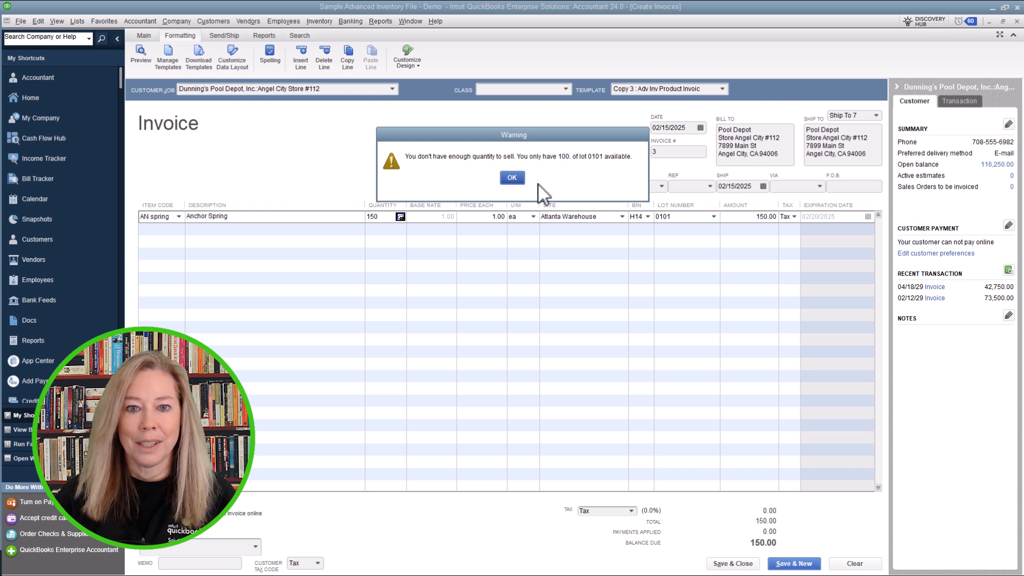
left_click(512, 177)
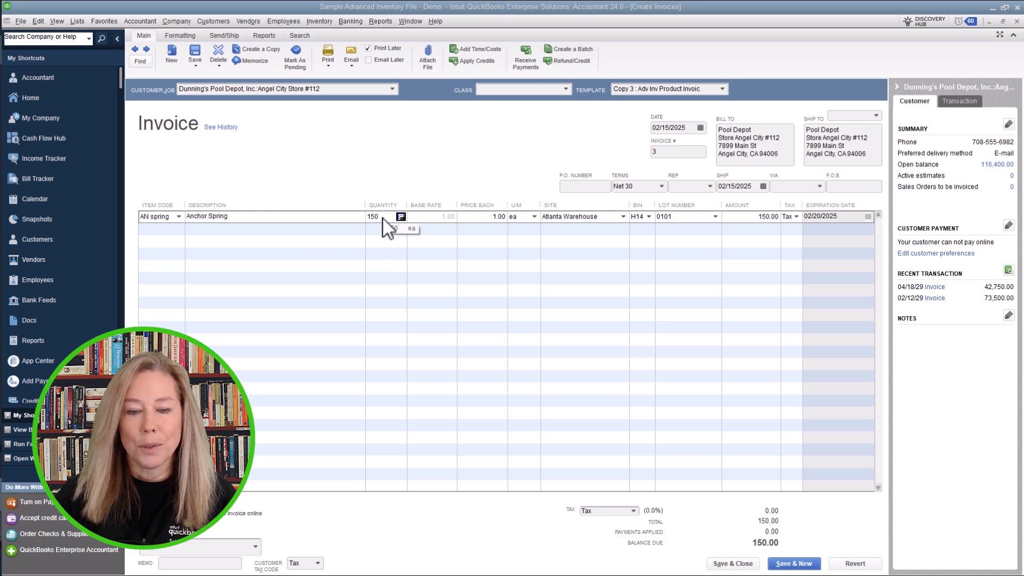
Step: Reduce the AN spring line to 100 ea and add a second AN spring line for 50 ea
left_click_drag(383, 217, 350, 221)
type("100")
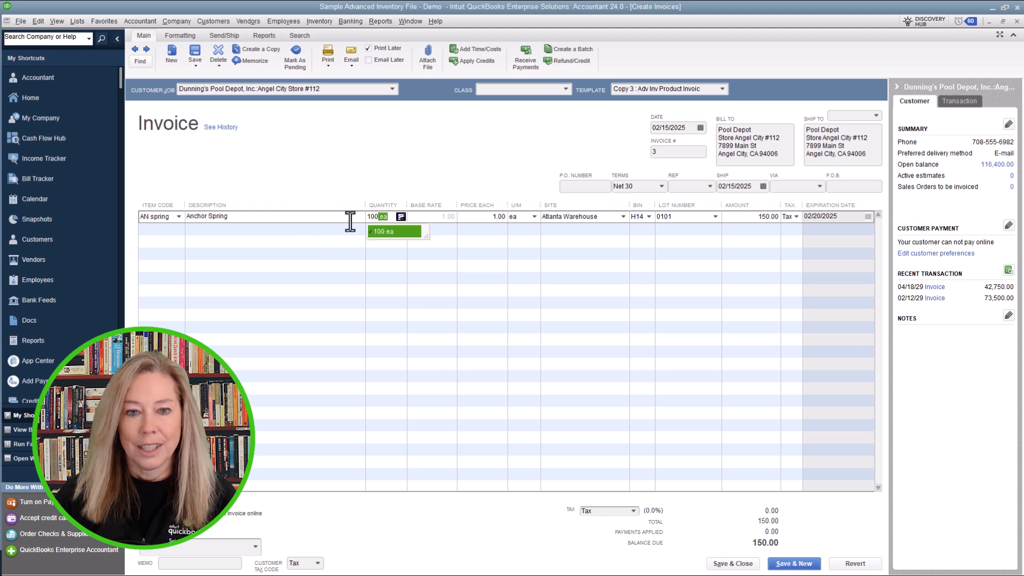
left_click(173, 230)
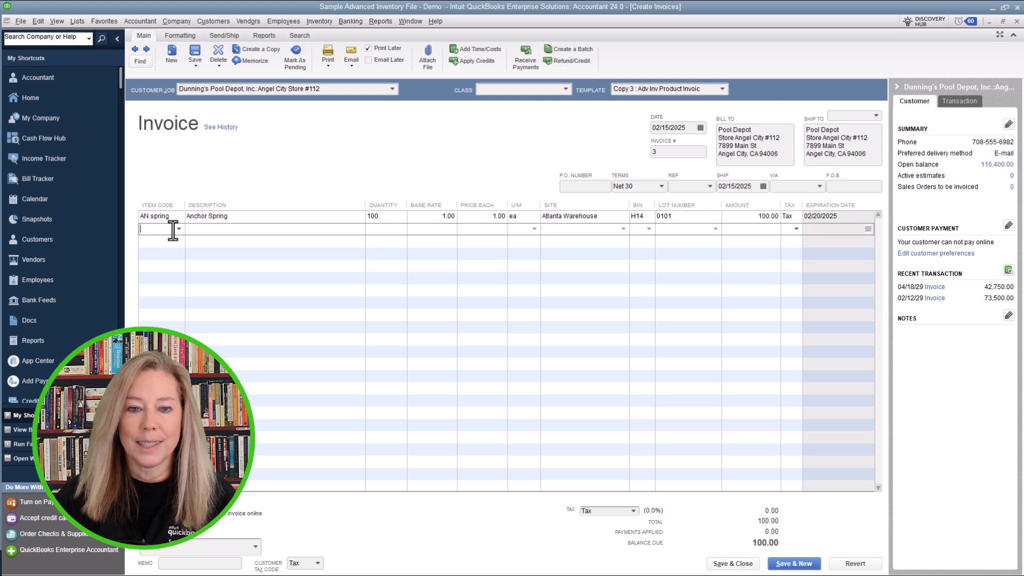
type("AN spring")
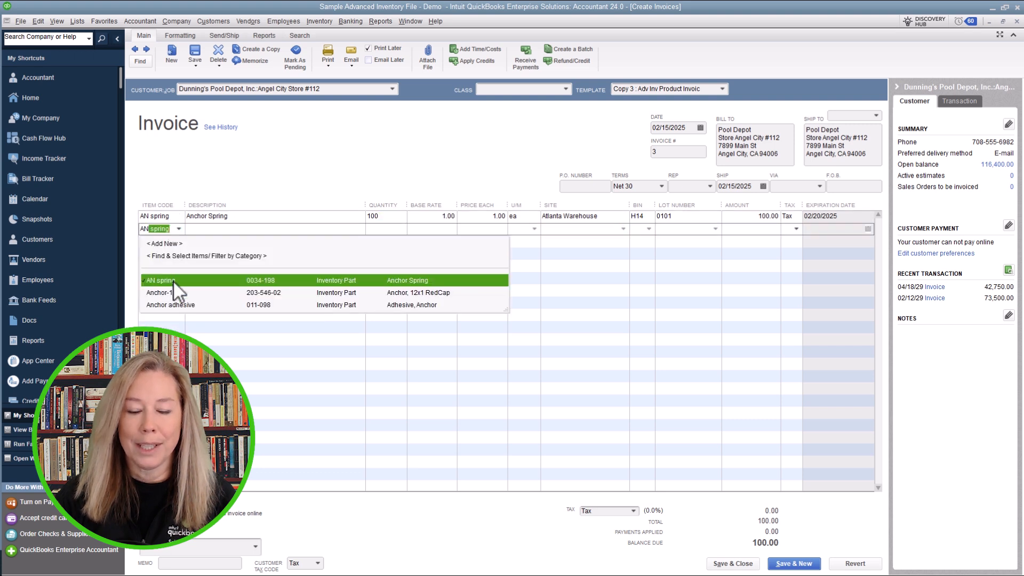
left_click(173, 280)
left_click(380, 230)
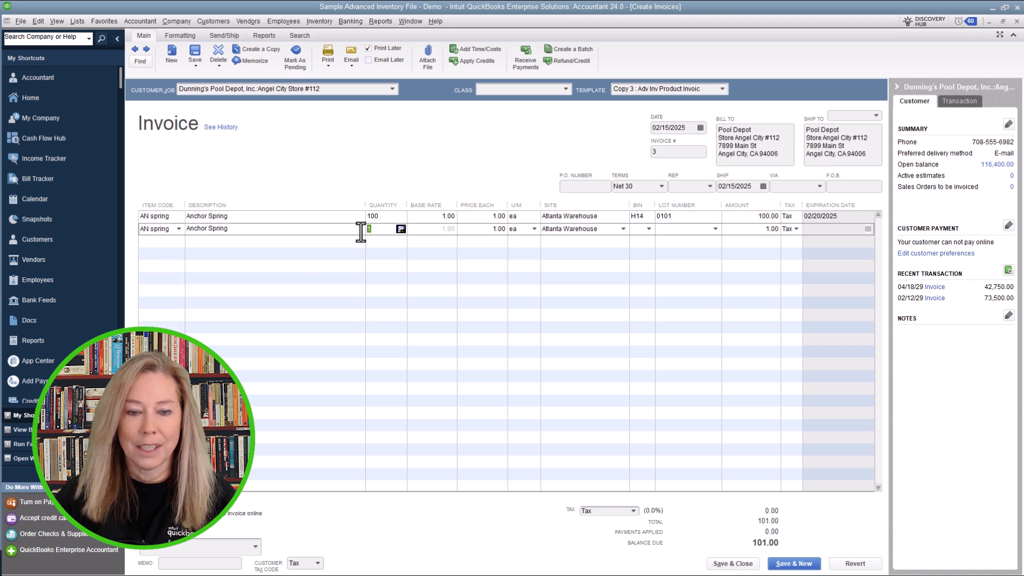
type("50")
Step: Delete the second AN spring line of 50 ea from the invoice
left_click(38, 21)
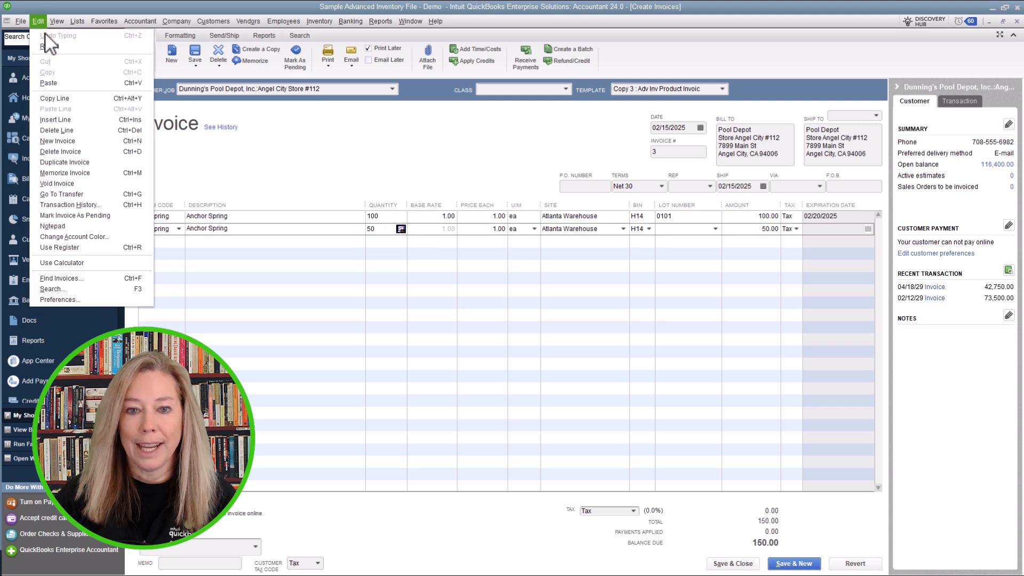
left_click(80, 130)
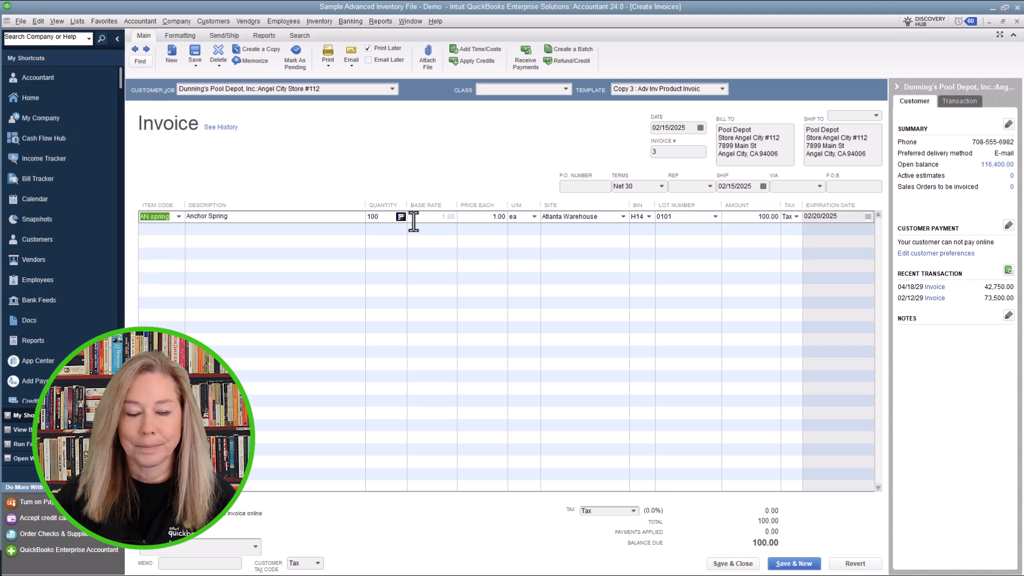
Step: Set the AN spring line's quantity to 150 for lot 0101, and save and close the invoice
left_click(384, 217)
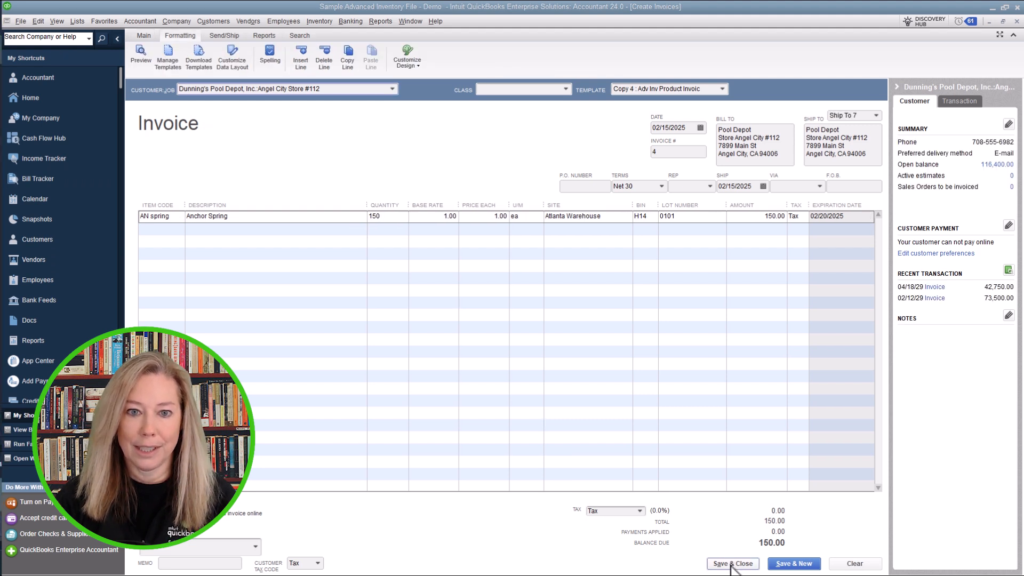
left_click(732, 564)
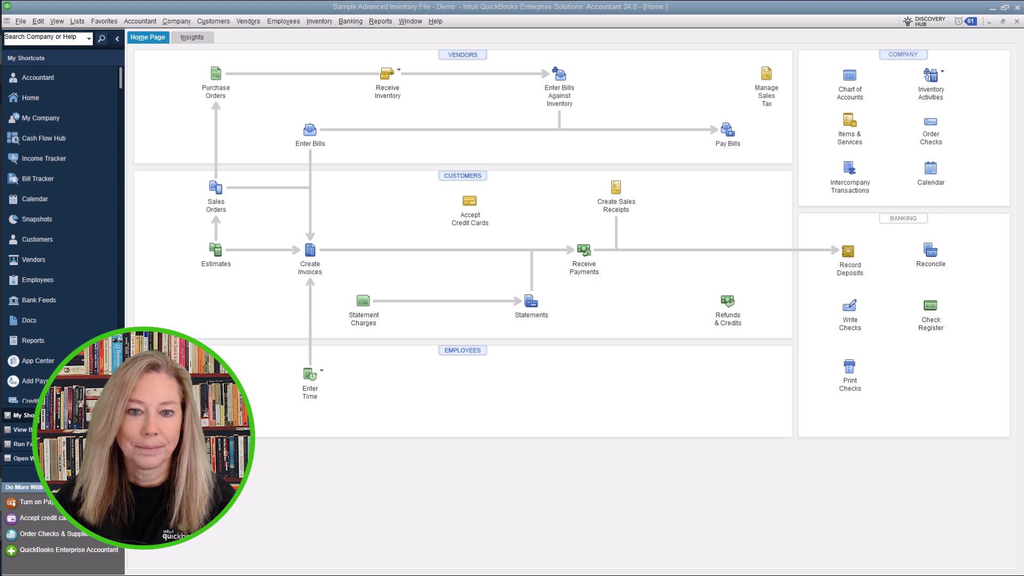
Step: Start an inventory adjustment of type Lot Number for the Atlanta Warehouse site
left_click(333, 23)
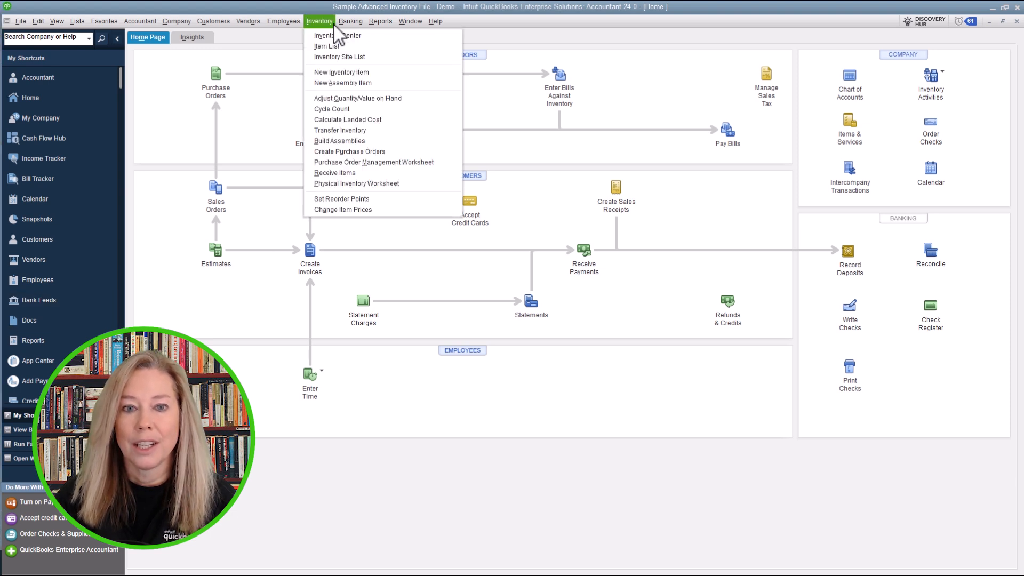
left_click(415, 98)
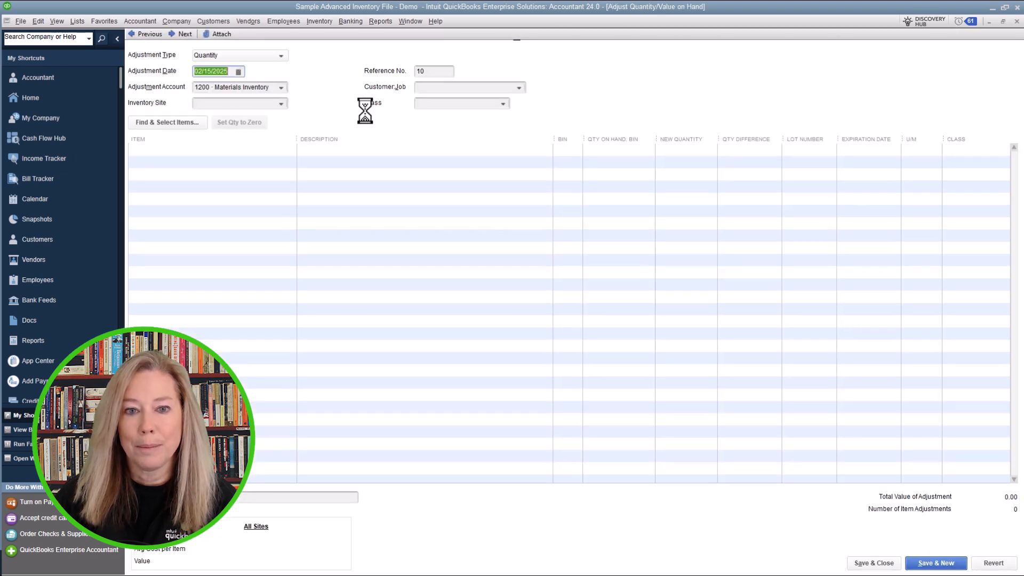
left_click(282, 56)
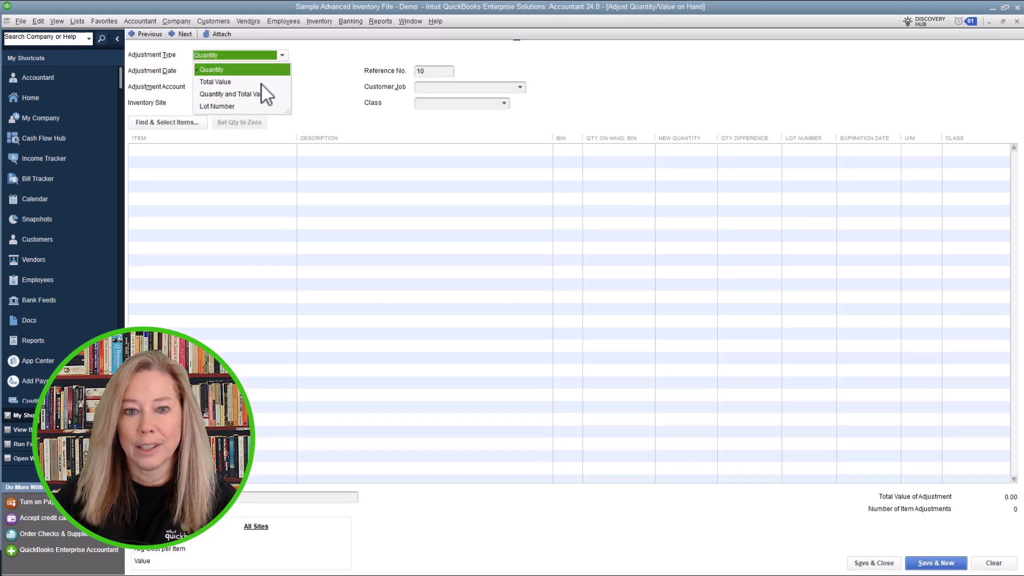
left_click(229, 107)
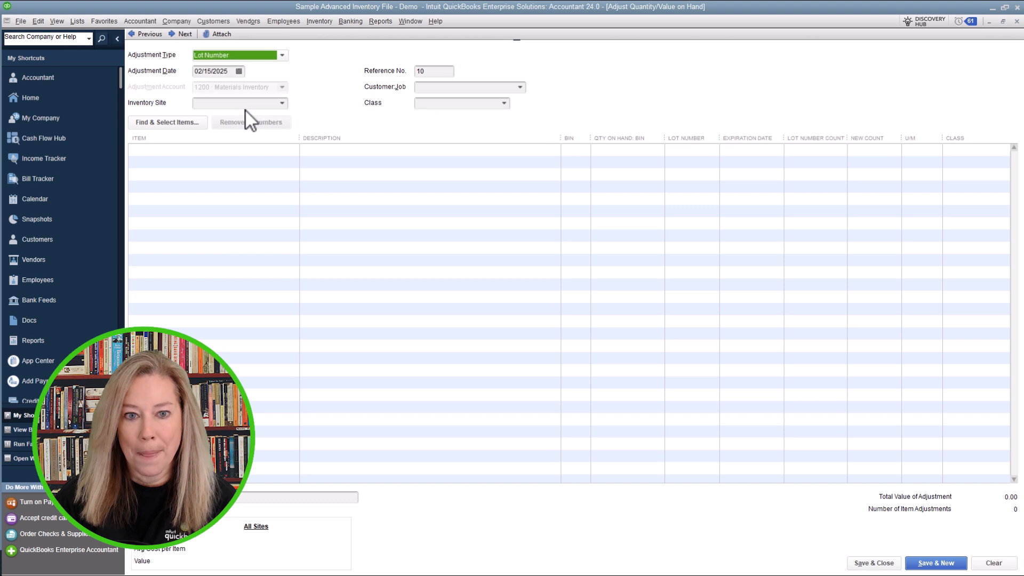
left_click(283, 103)
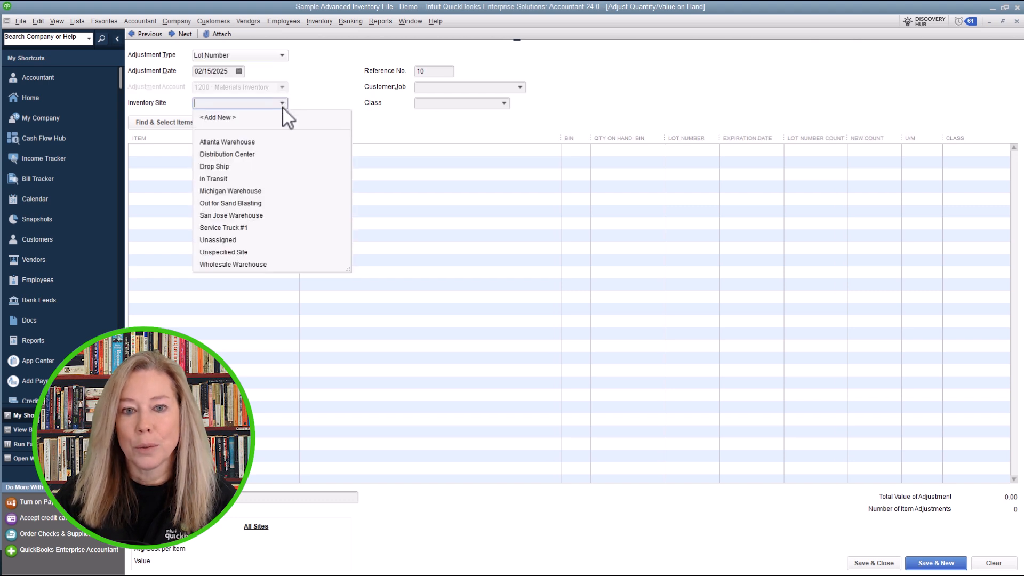
left_click(252, 142)
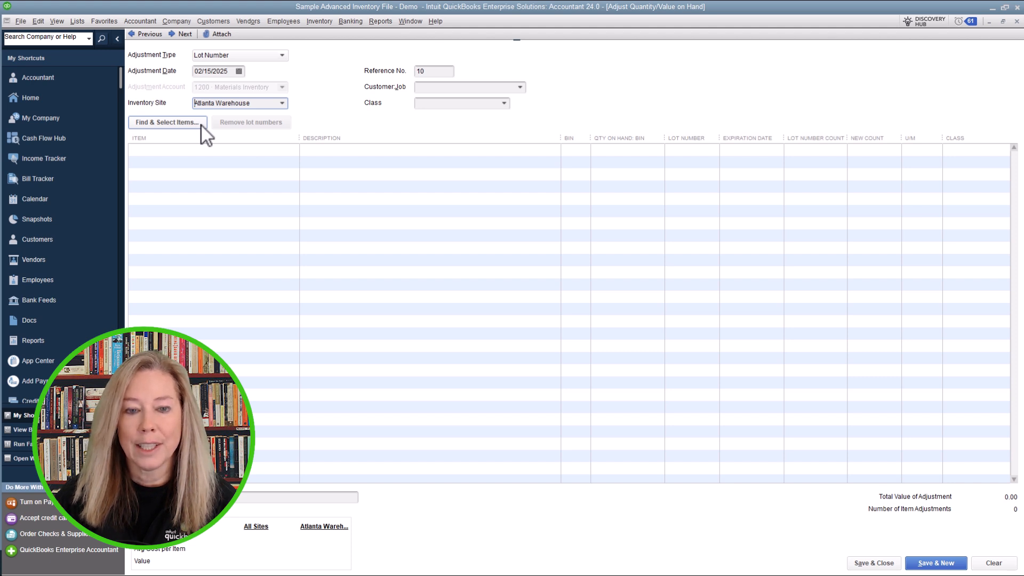
Step: Add the AN spring item in bin H14 to the lot number adjustment
left_click(204, 151)
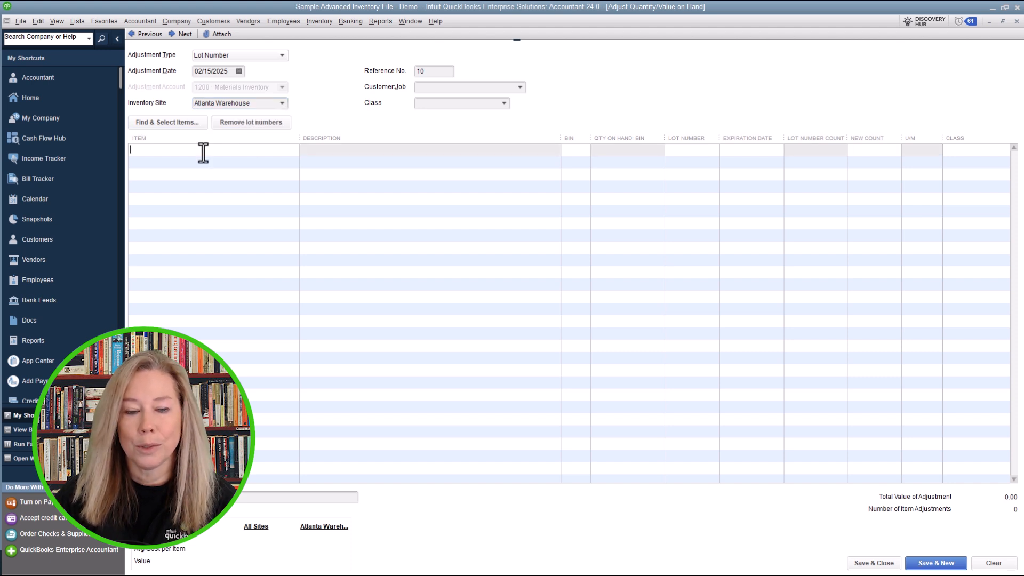
type("AN spring")
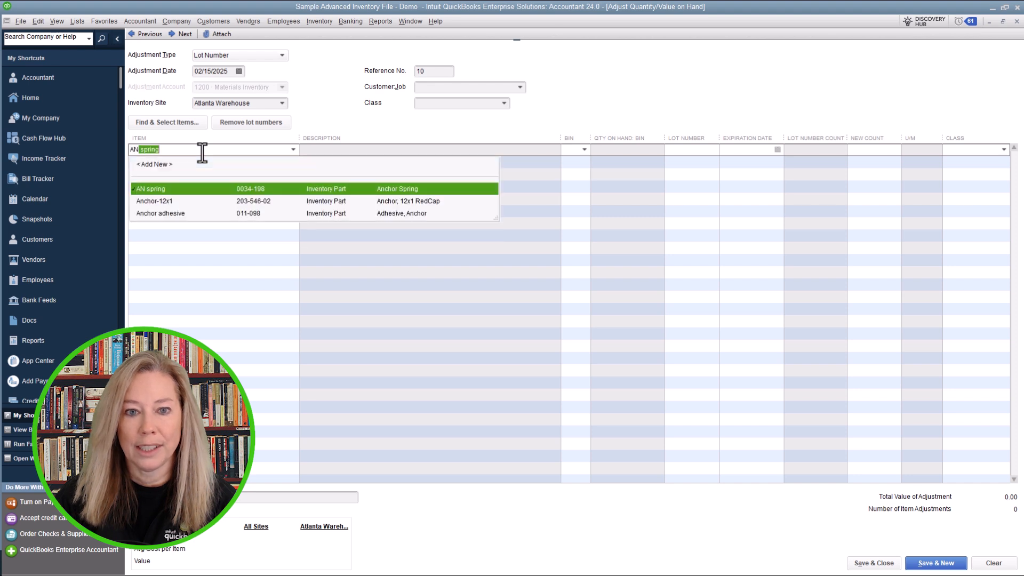
left_click(205, 189)
left_click(587, 151)
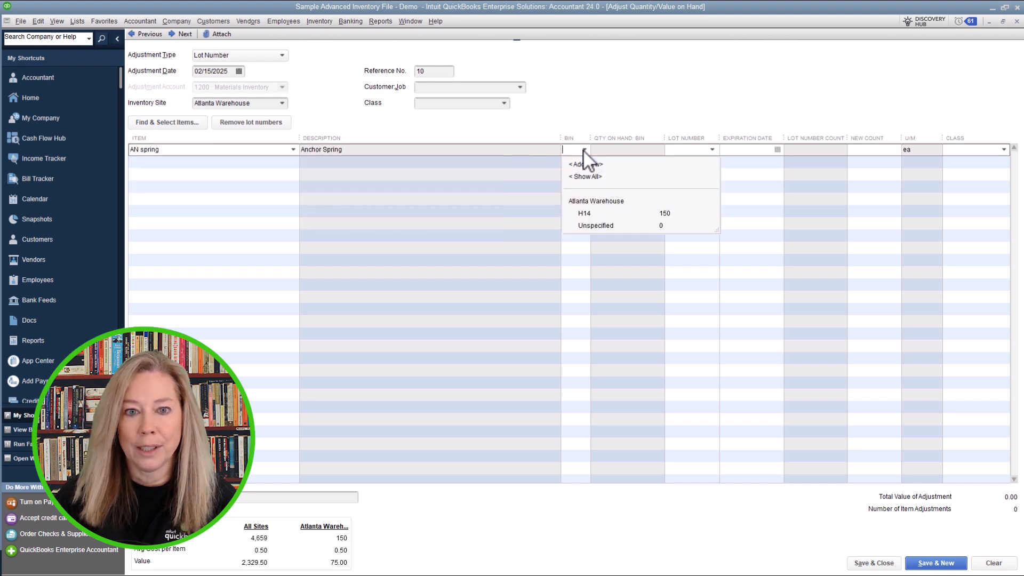
left_click(654, 214)
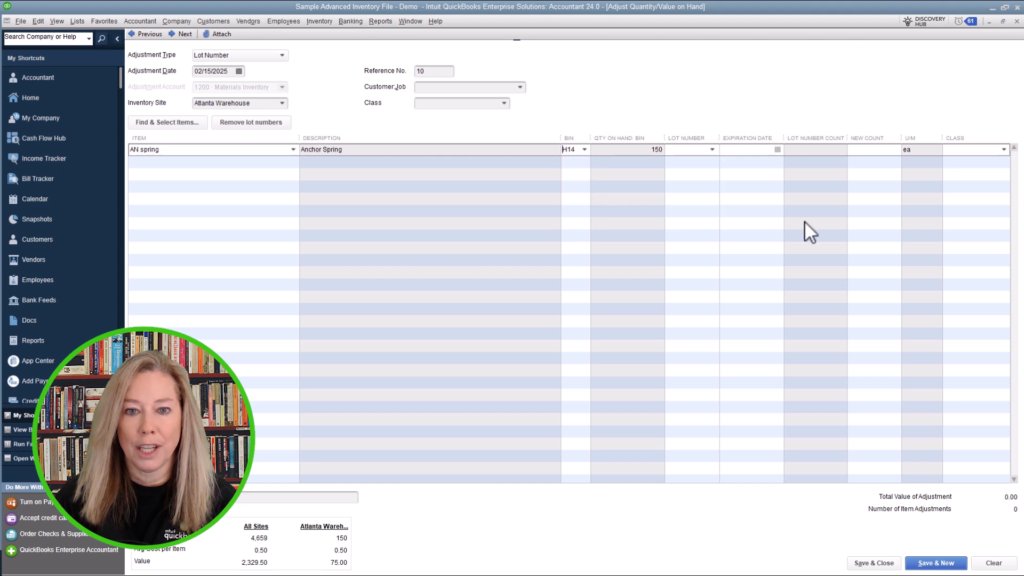
Step: Remove the lot numbers associated with the AN spring item on the adjustment, confirming the removal
left_click(713, 151)
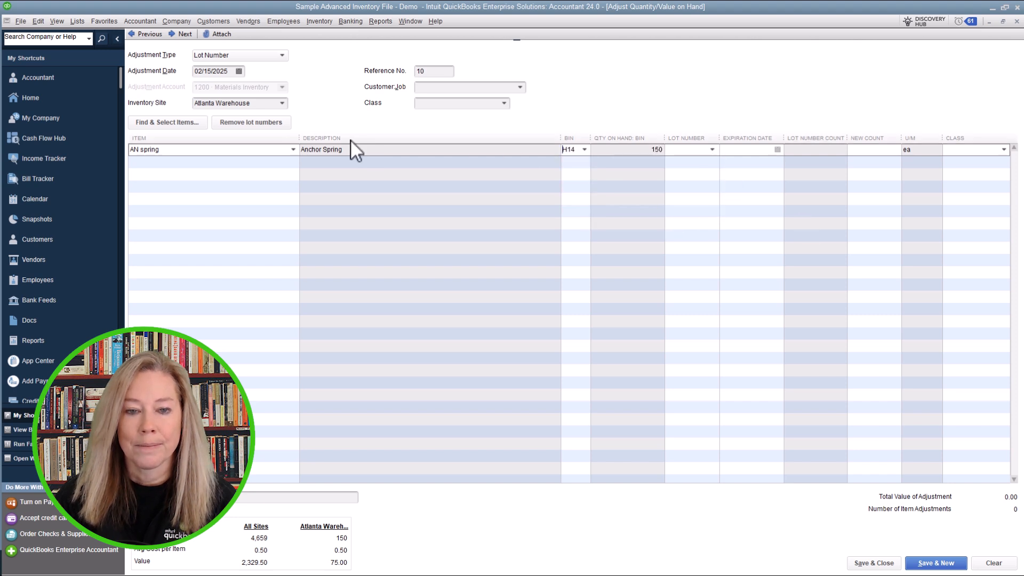
left_click(284, 123)
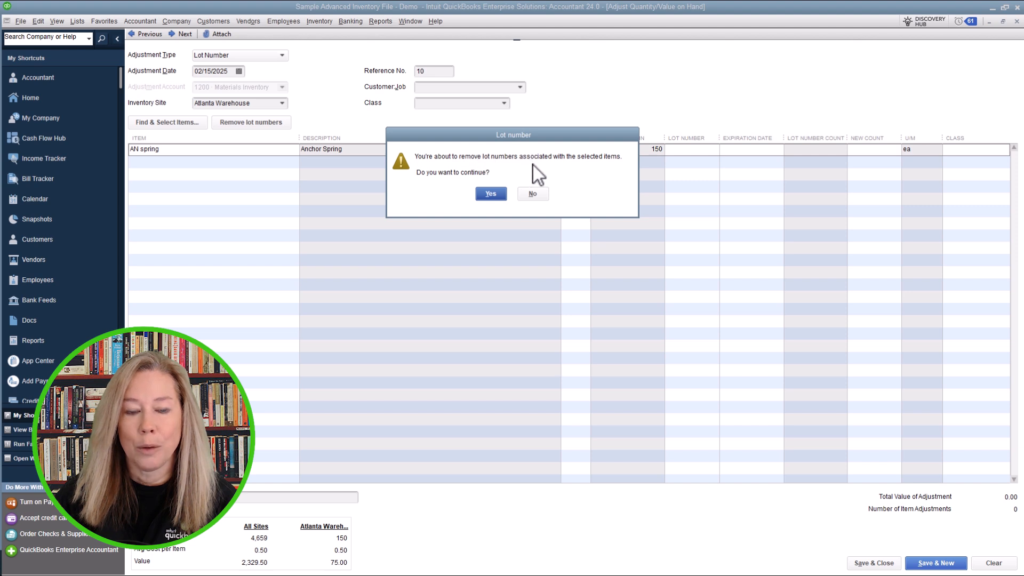
left_click(495, 196)
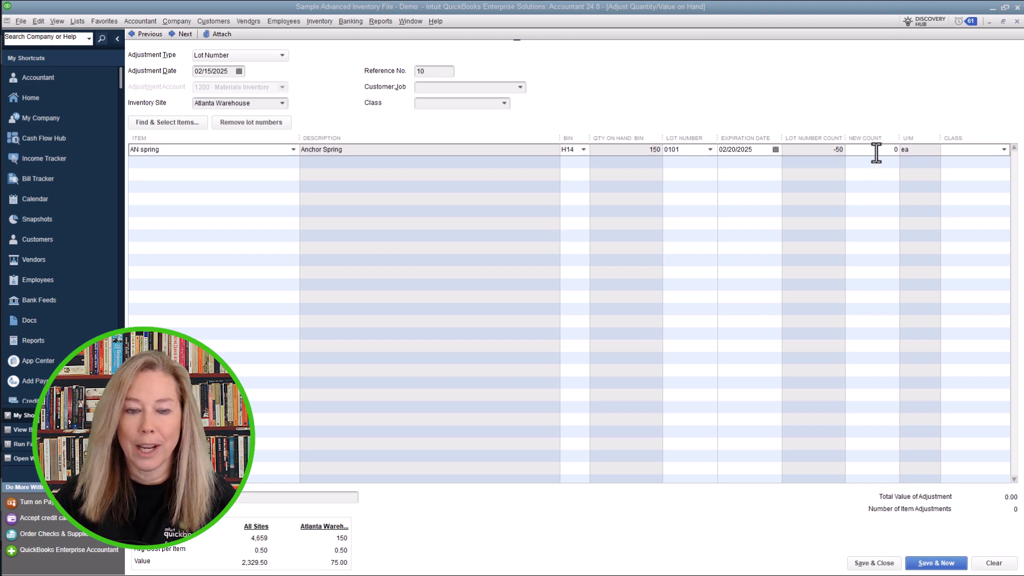
Step: Set the new count of the AN spring's lot 0101 to 50, and save and close the lot number adjustment
left_click(900, 149)
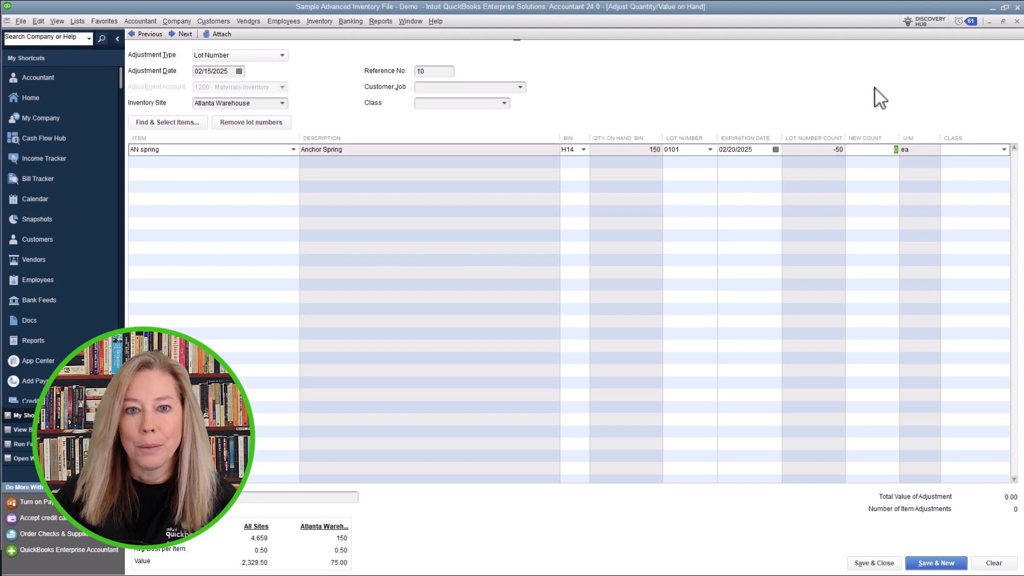
type("50")
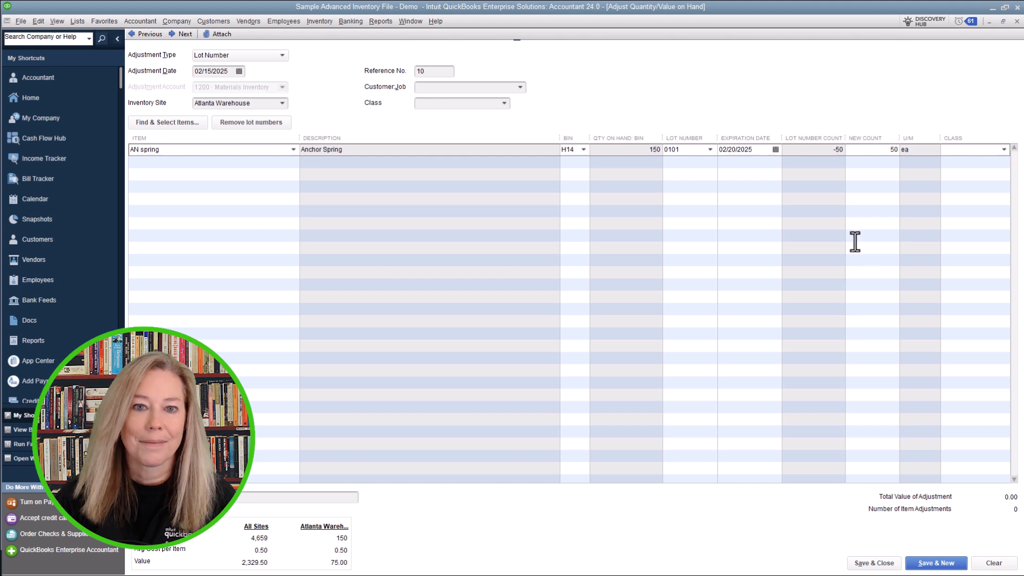
left_click(836, 162)
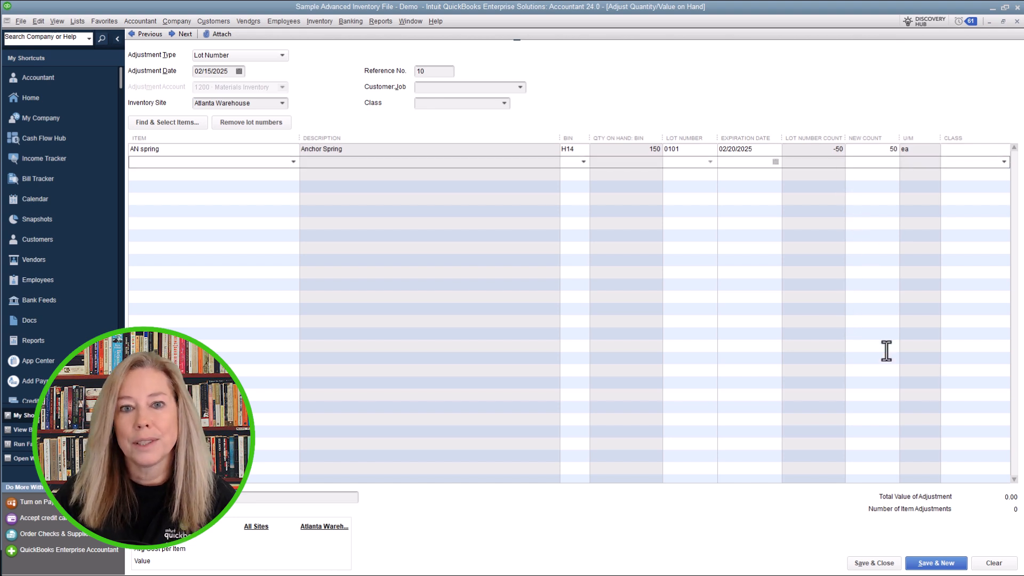
left_click(884, 567)
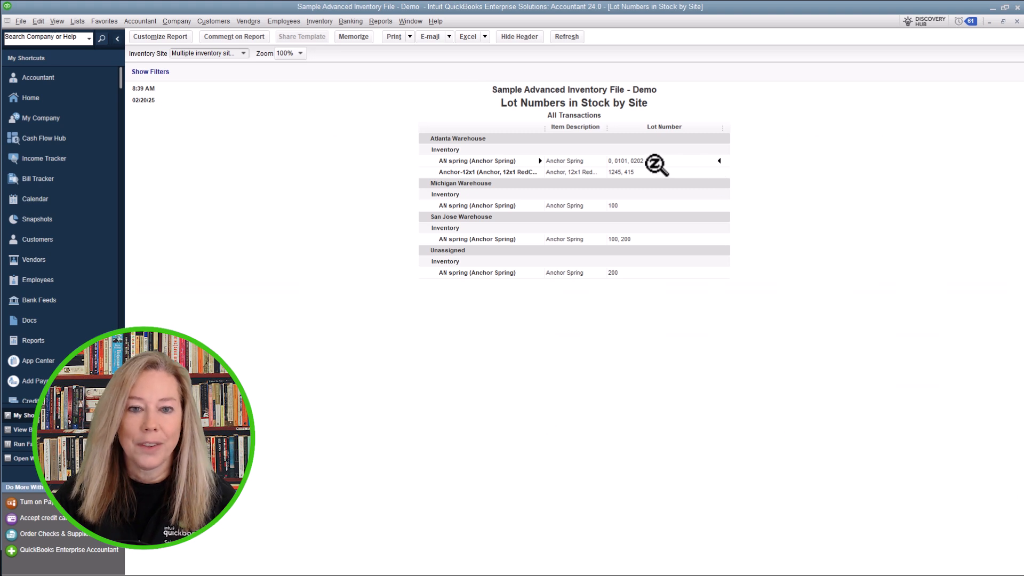
Step: Review the AN spring's lot quantities at the Atlanta Warehouse in the Lot Numbers in Stock by Site report, and close the details
double_click(654, 163)
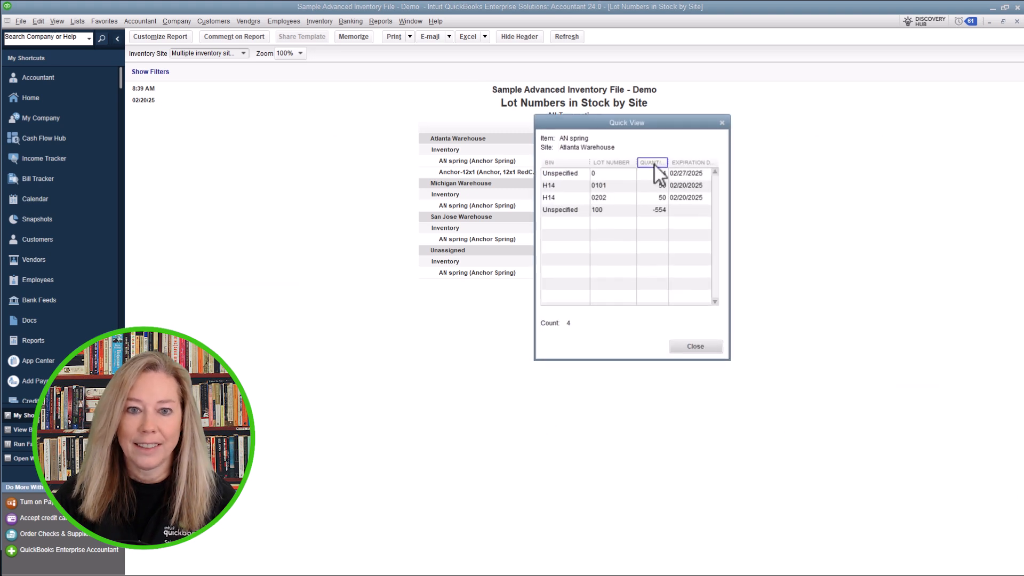
left_click(723, 123)
key("Escape")
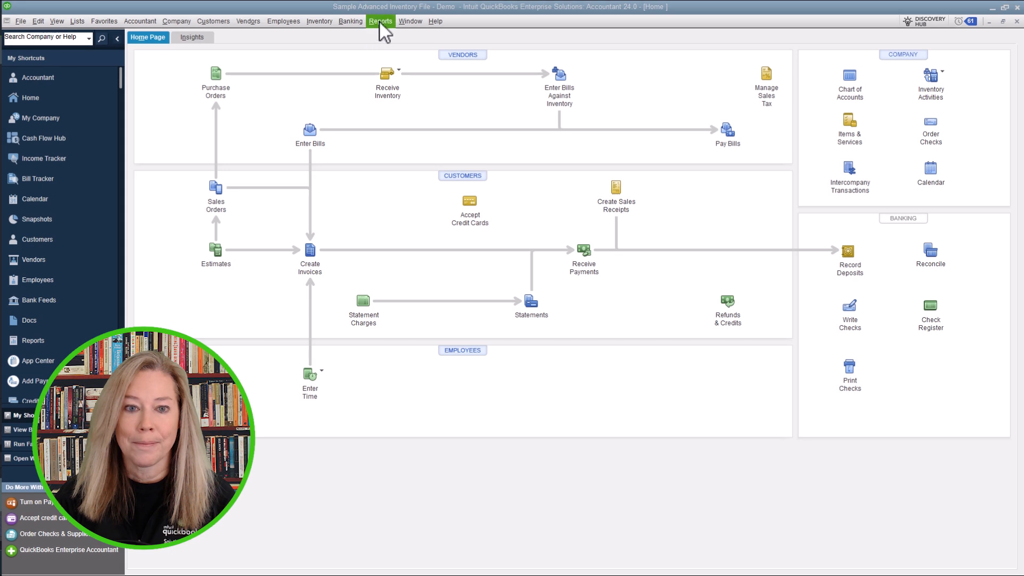
Step: Run the Transaction List by Lot Number report for the AN spring item, filtered to lot number 0202
left_click(381, 20)
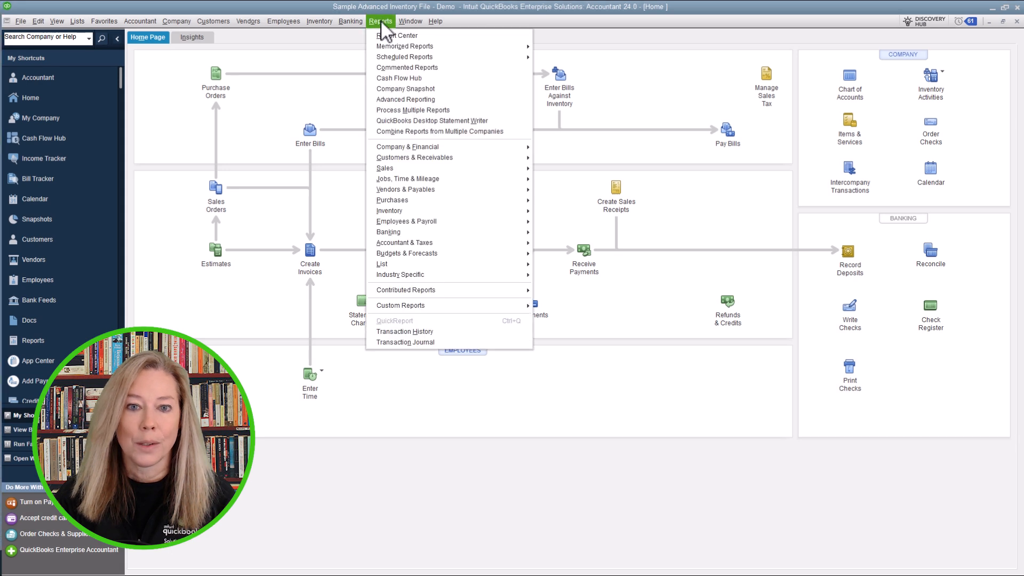
mouse_move(428, 210)
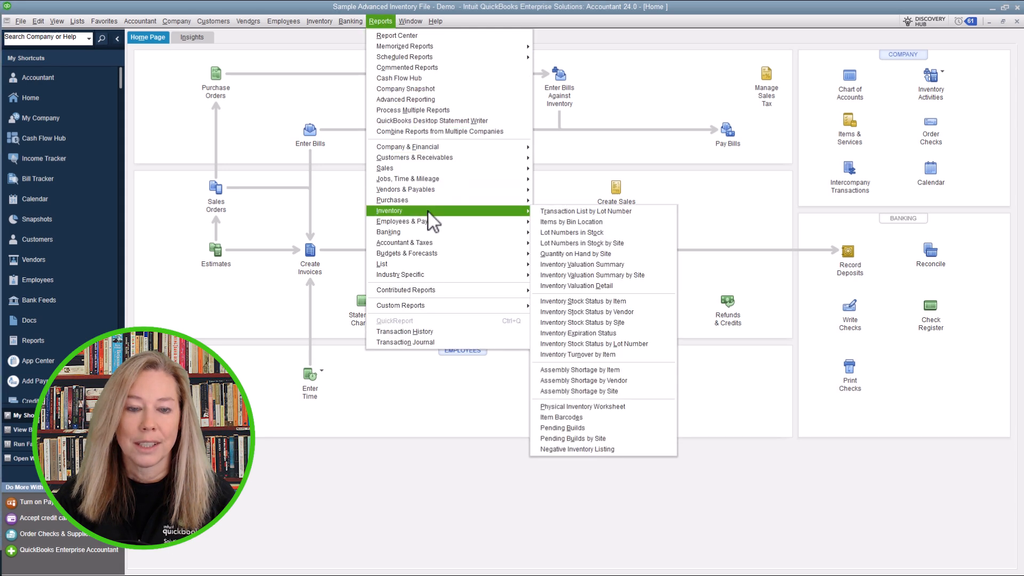
left_click(640, 212)
left_click(451, 125)
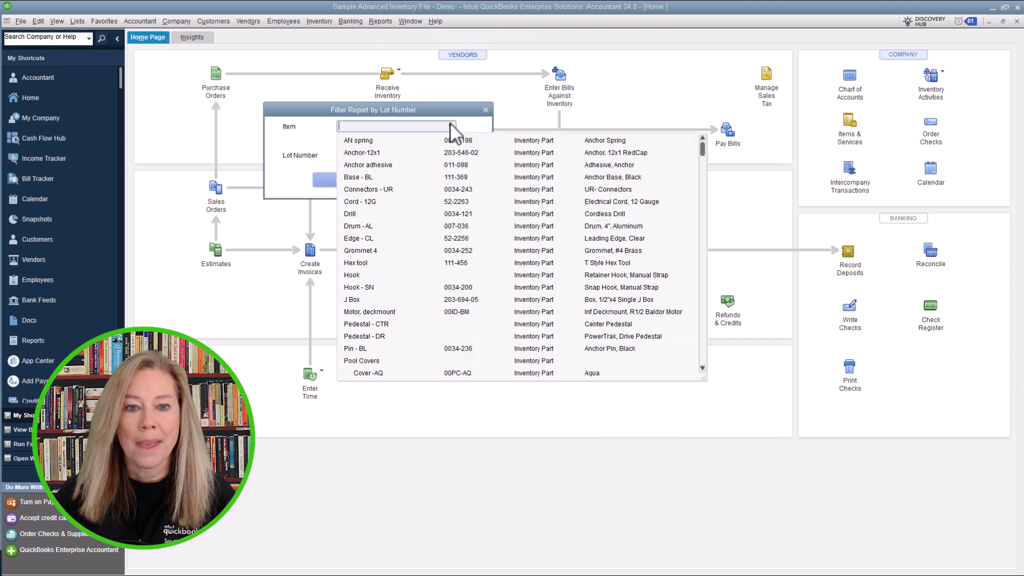
left_click(348, 142)
left_click(450, 157)
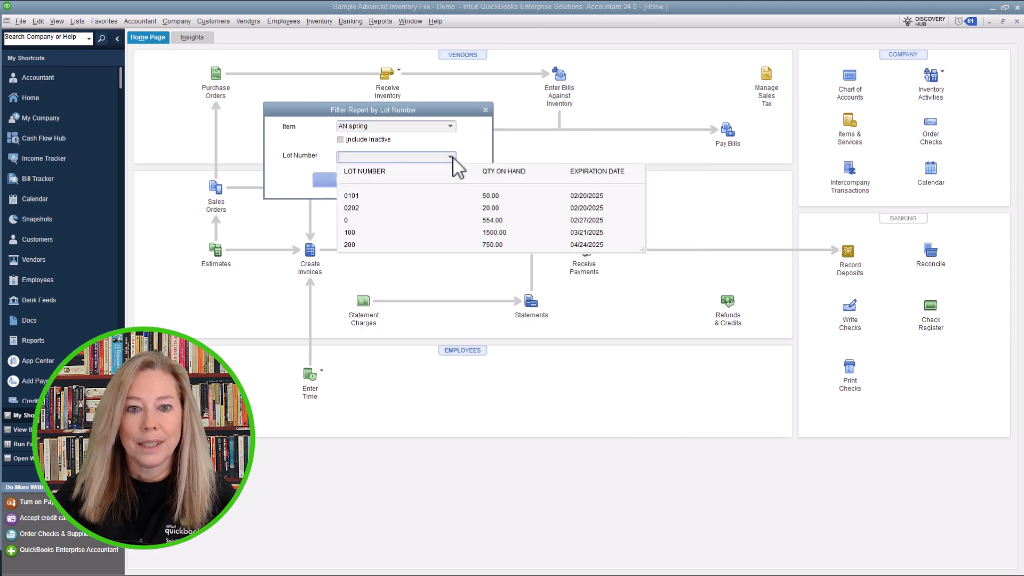
left_click(356, 210)
left_click(347, 182)
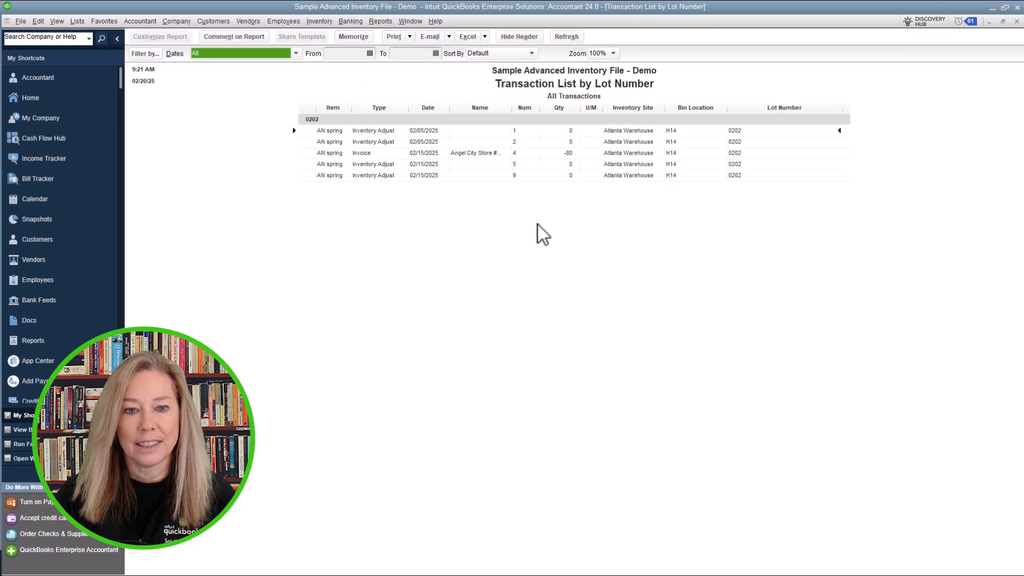
Step: Open the Angel City Store invoice from the lot 0202 report and set its AN spring quantity to 100, keeping lot 0202
double_click(378, 153)
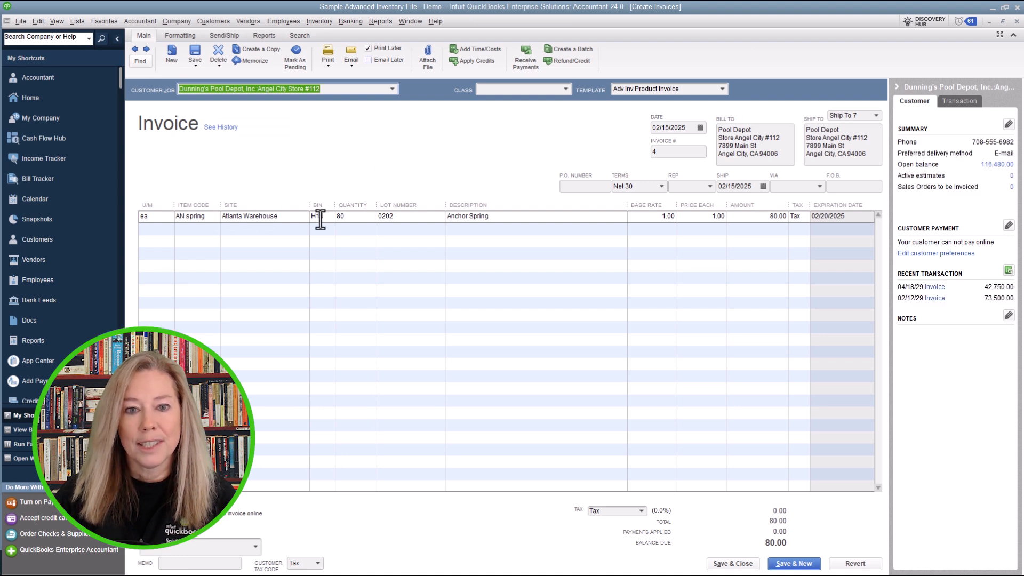
left_click(344, 216)
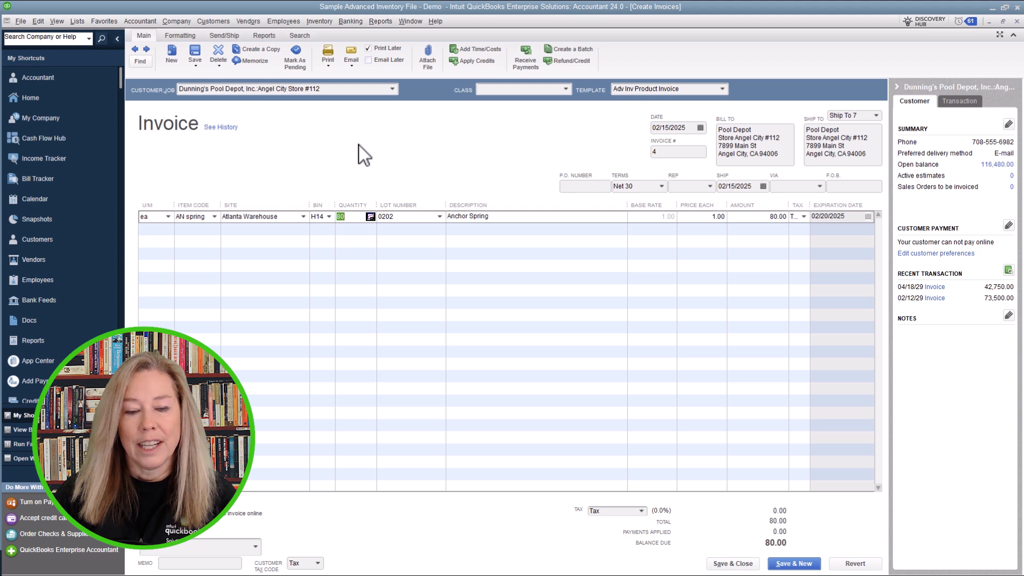
type("100ea")
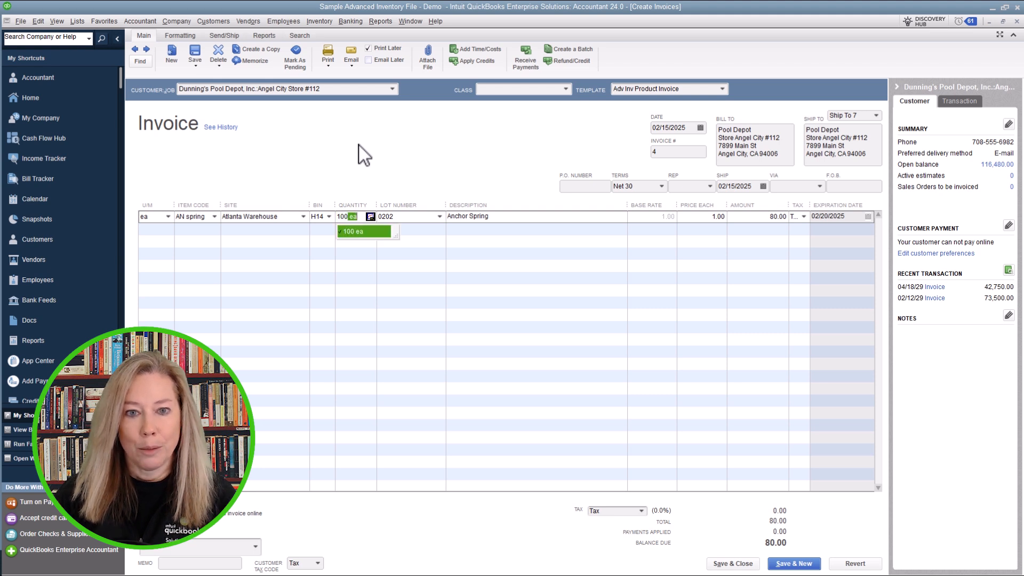
left_click(440, 216)
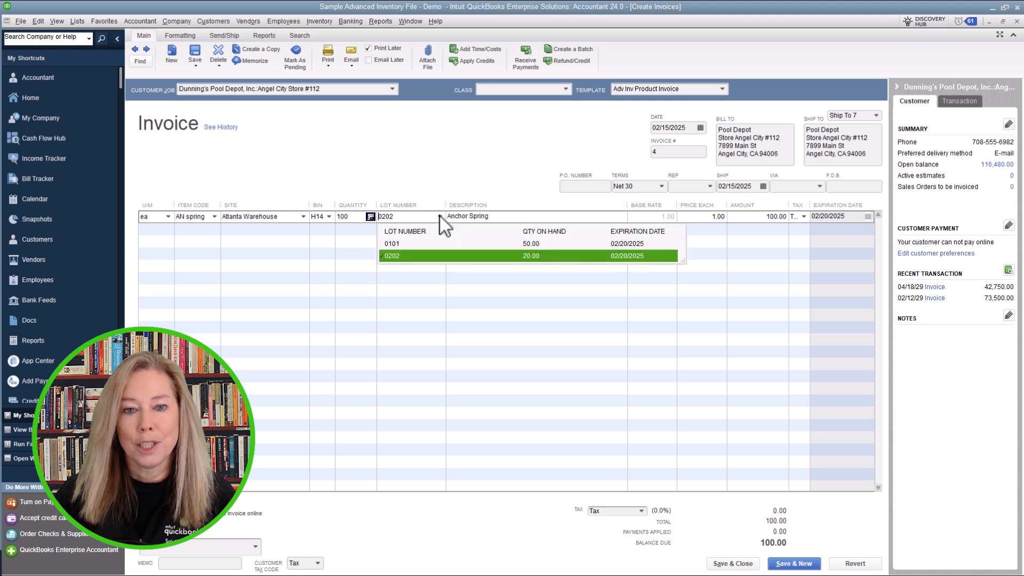
left_click(440, 216)
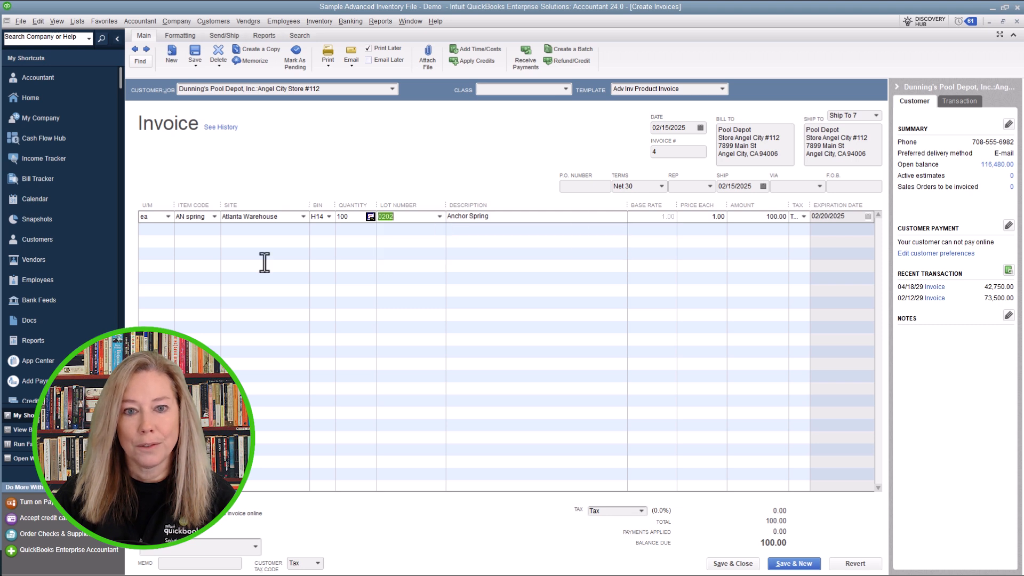
Step: Add a second AN spring line from bin H14 with quantity 50 and lot 0101, and save and close the invoice, recording the changes
left_click(200, 230)
left_click(215, 229)
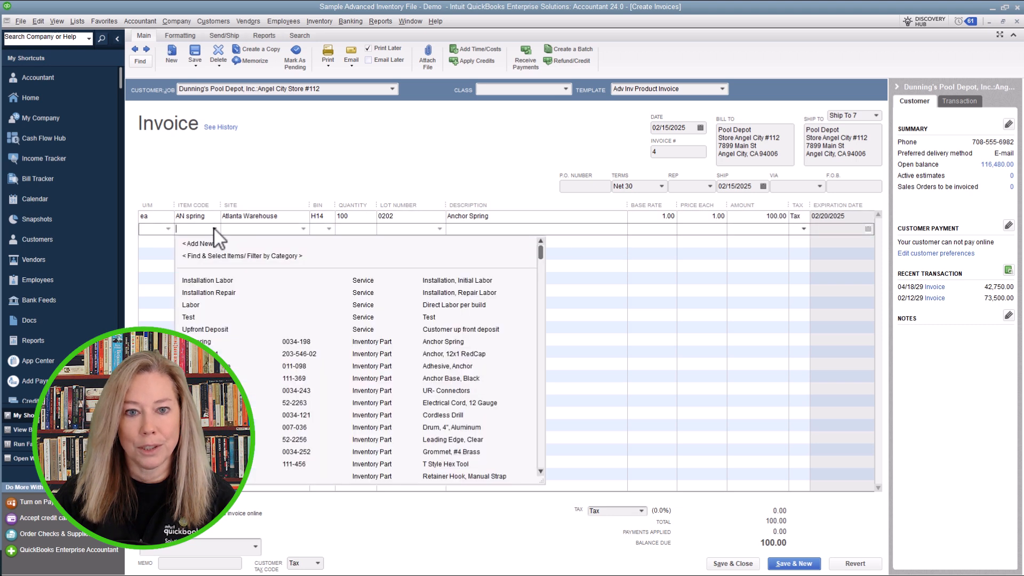
left_click(208, 342)
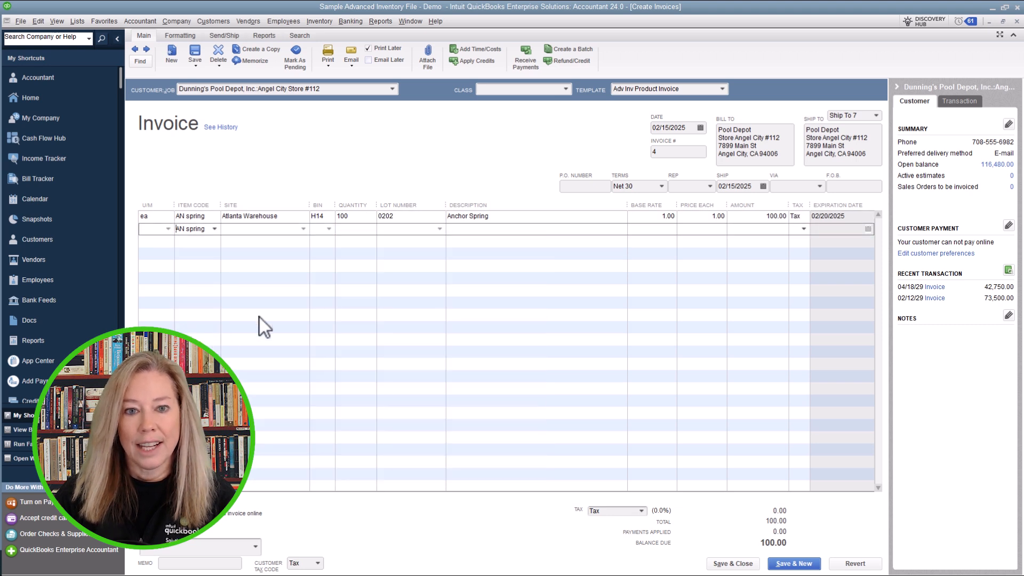
left_click(327, 230)
left_click(340, 307)
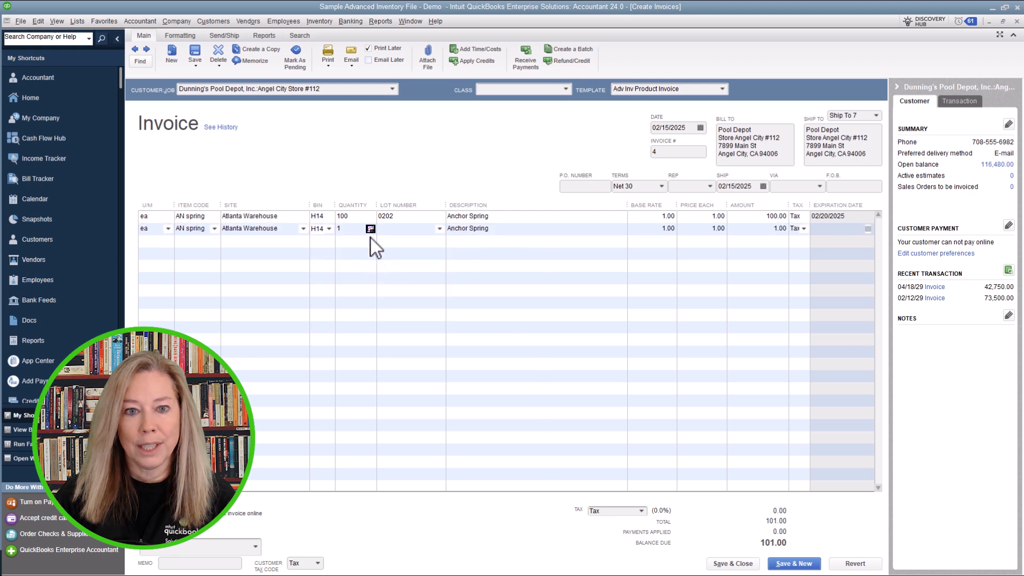
left_click(335, 230)
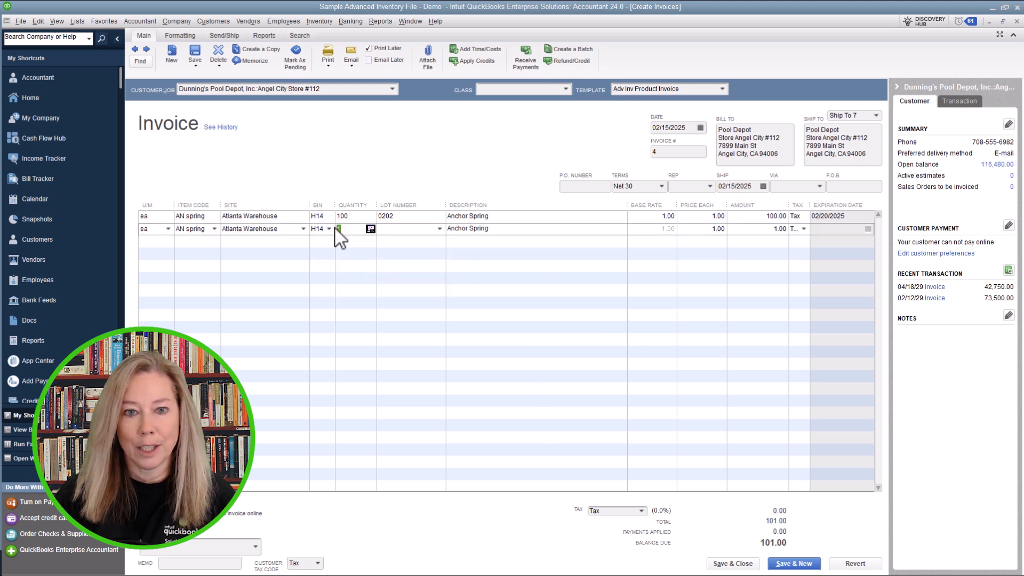
type("50 ea")
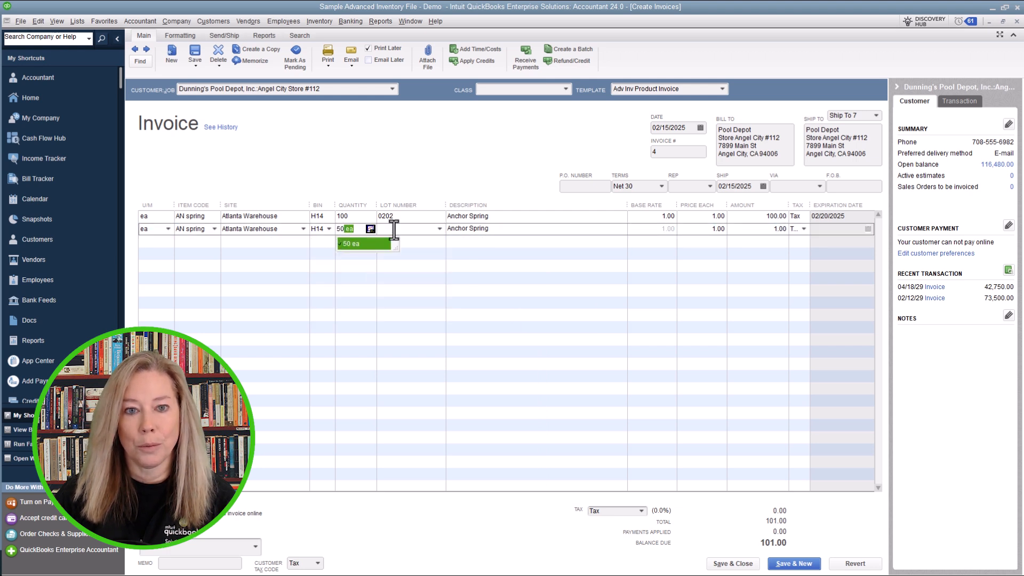
left_click(417, 228)
left_click(439, 229)
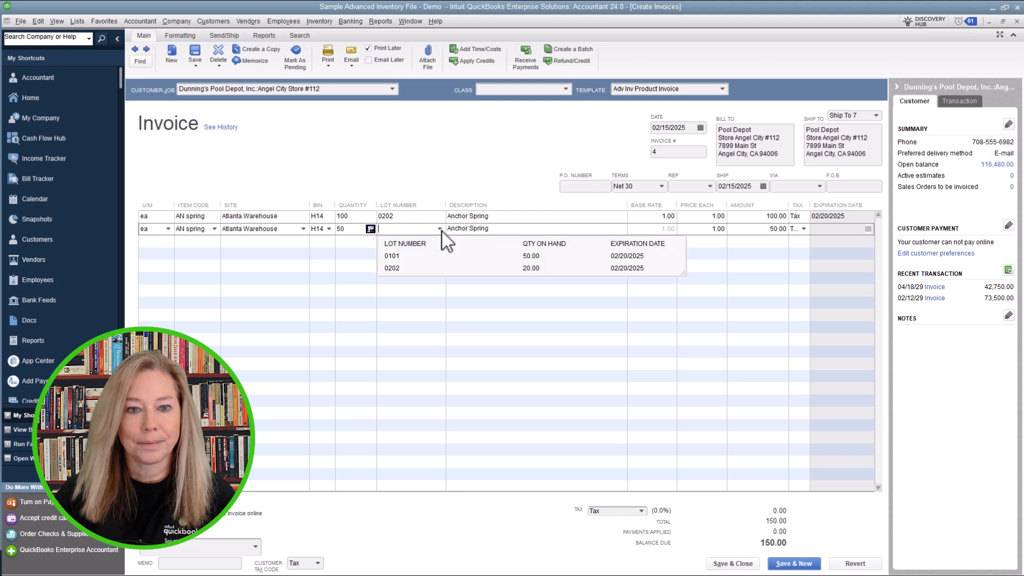
left_click(395, 256)
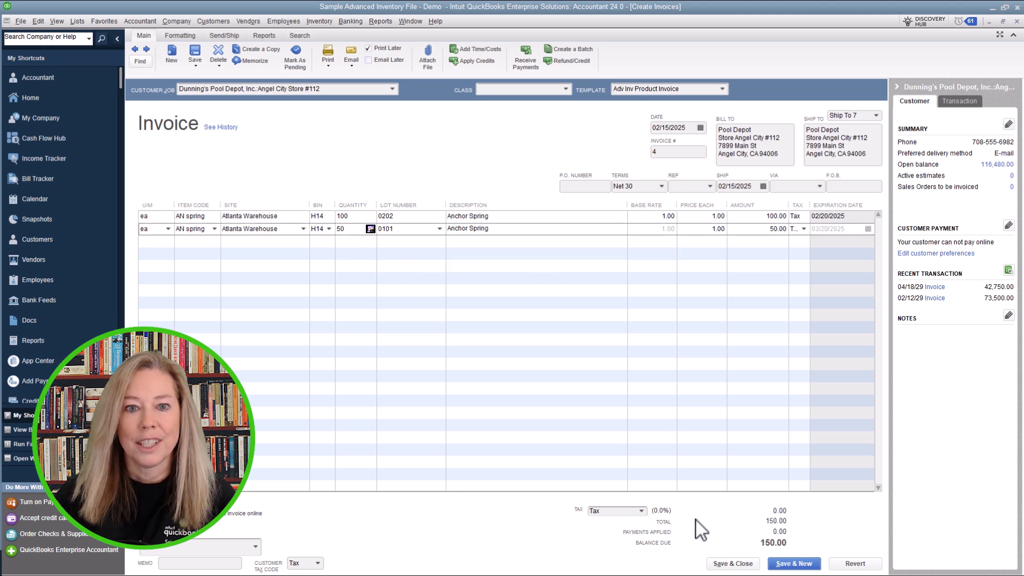
left_click(731, 563)
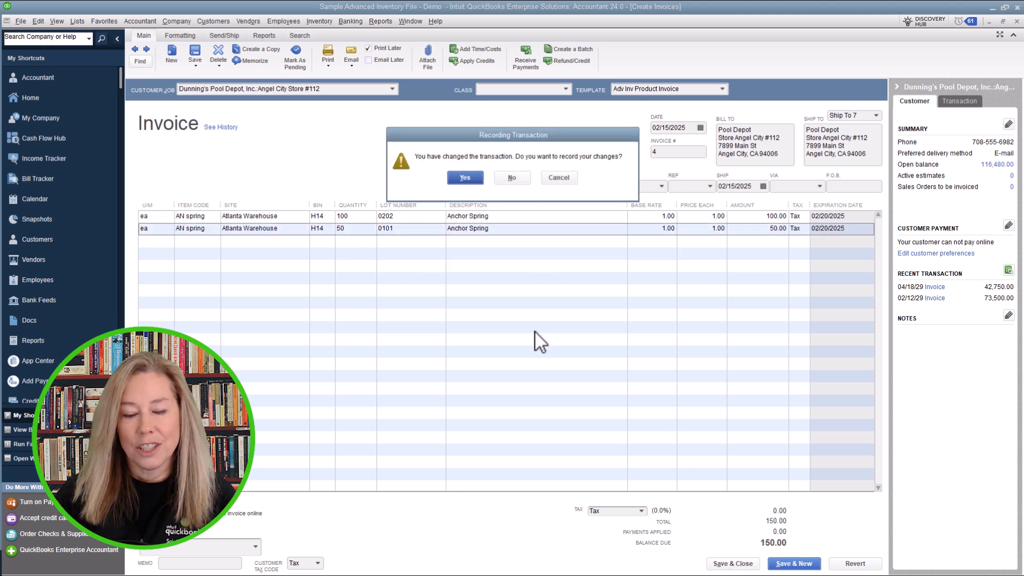
left_click(465, 178)
Step: Run the Lot Numbers in Stock by Site report, check the AN spring's lot details for the Atlanta Warehouse, and close the open reports
left_click(383, 21)
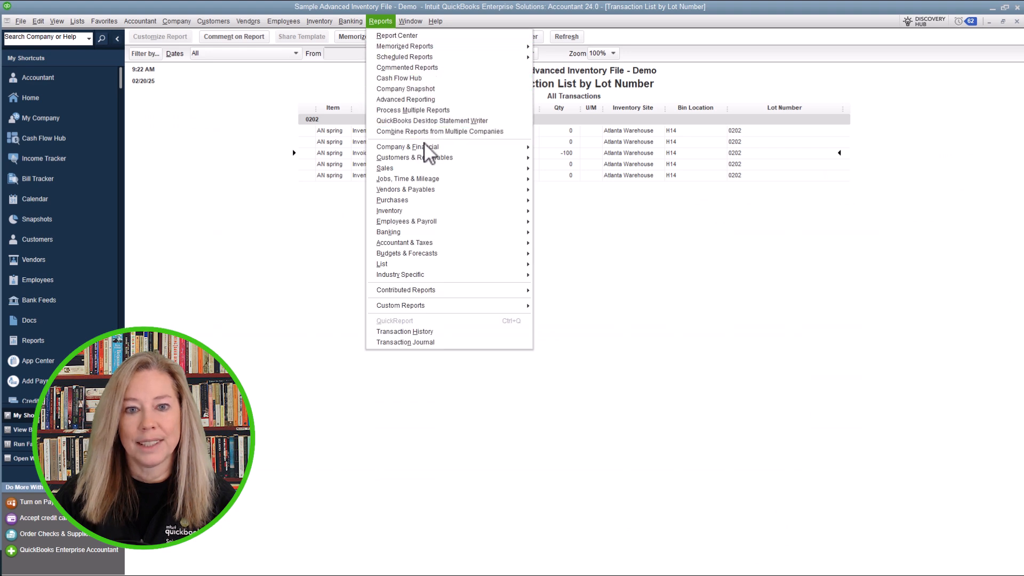
mouse_move(442, 213)
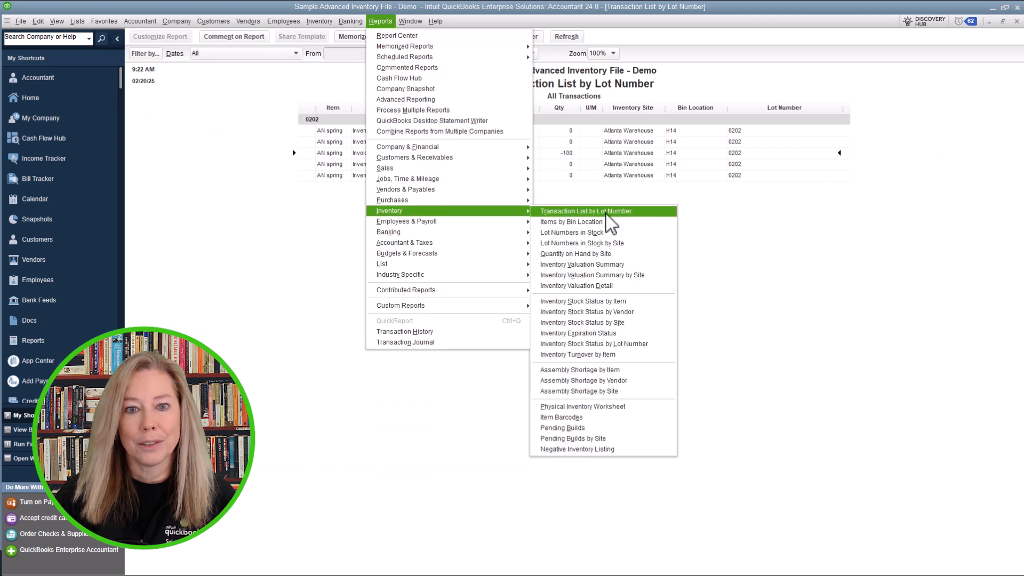
left_click(645, 244)
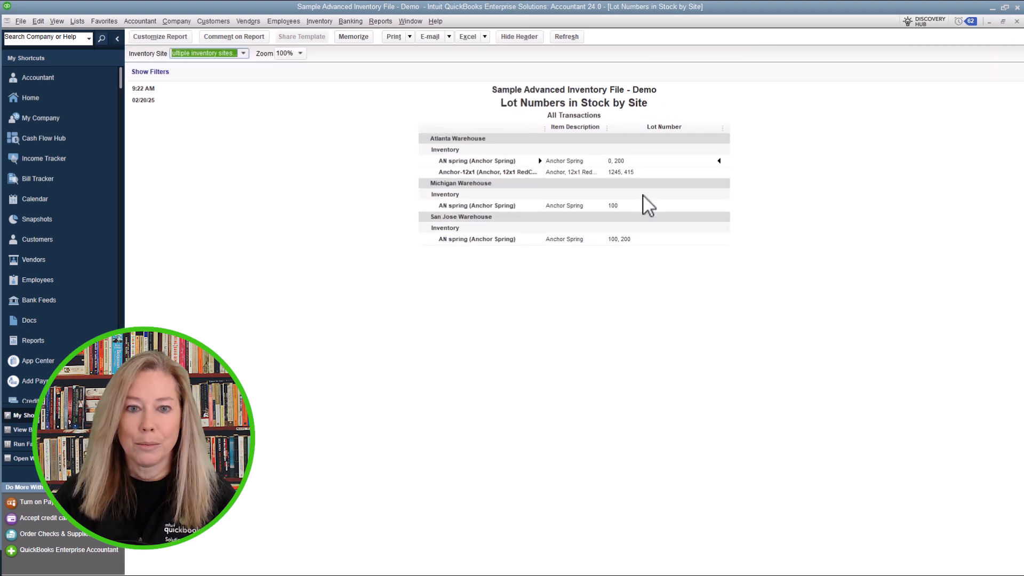
double_click(639, 162)
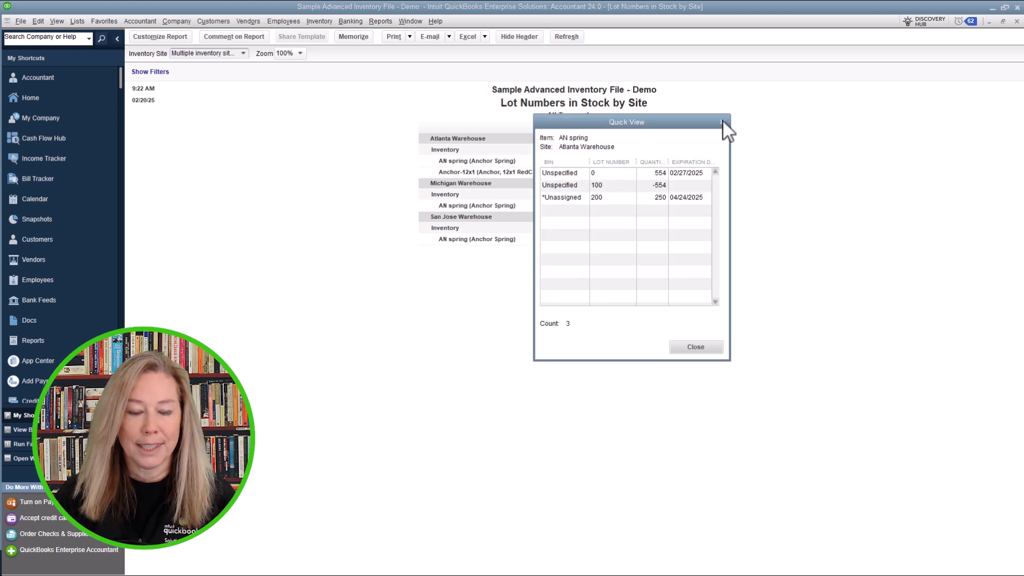
left_click(700, 351)
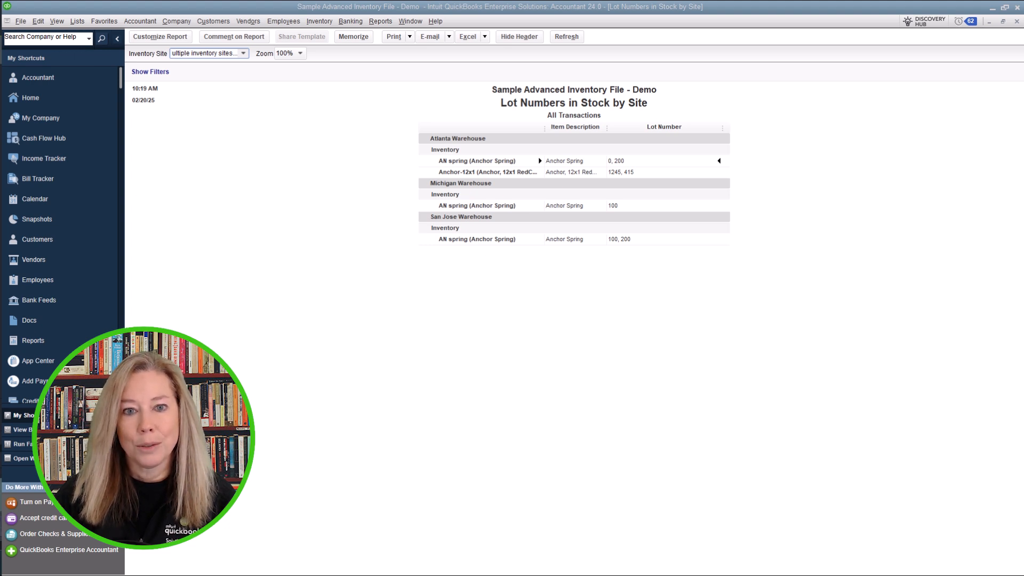
left_click(1017, 21)
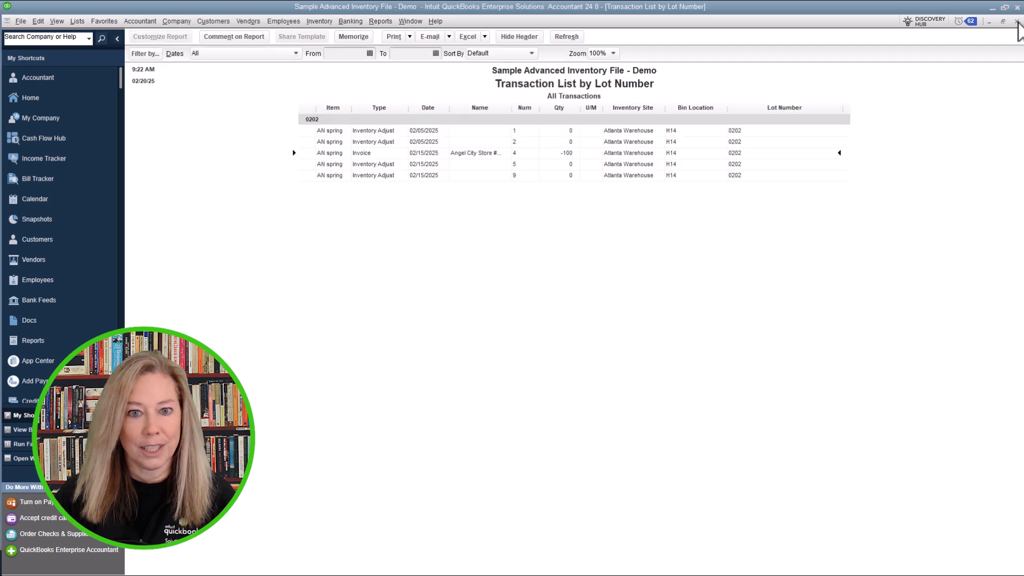
left_click(1017, 22)
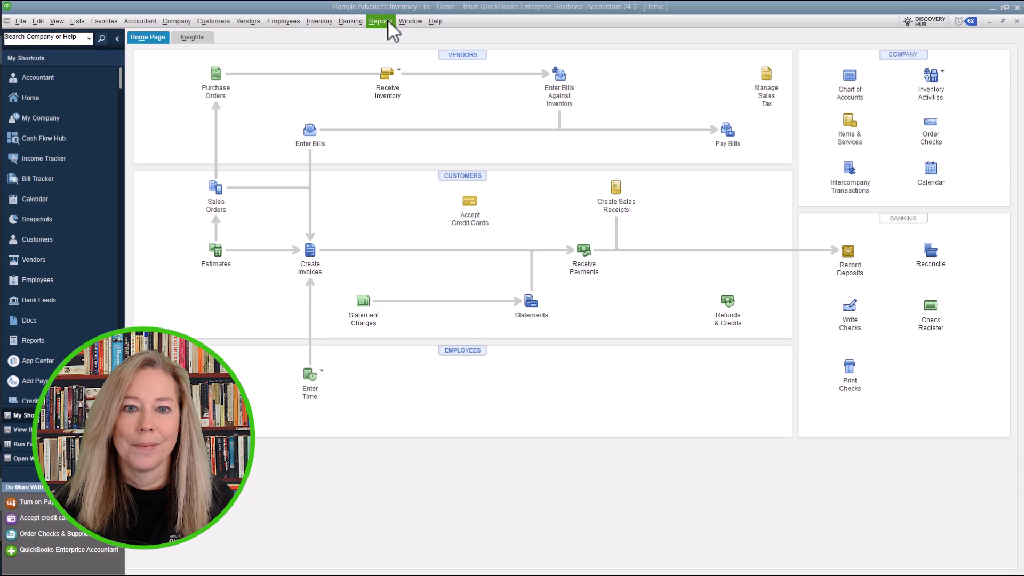
Step: Reopen the Lot Numbers in Stock by Site report and examine the Anchor-12x1 item's lot quantities and expiration dates at the Atlanta Warehouse
left_click(388, 22)
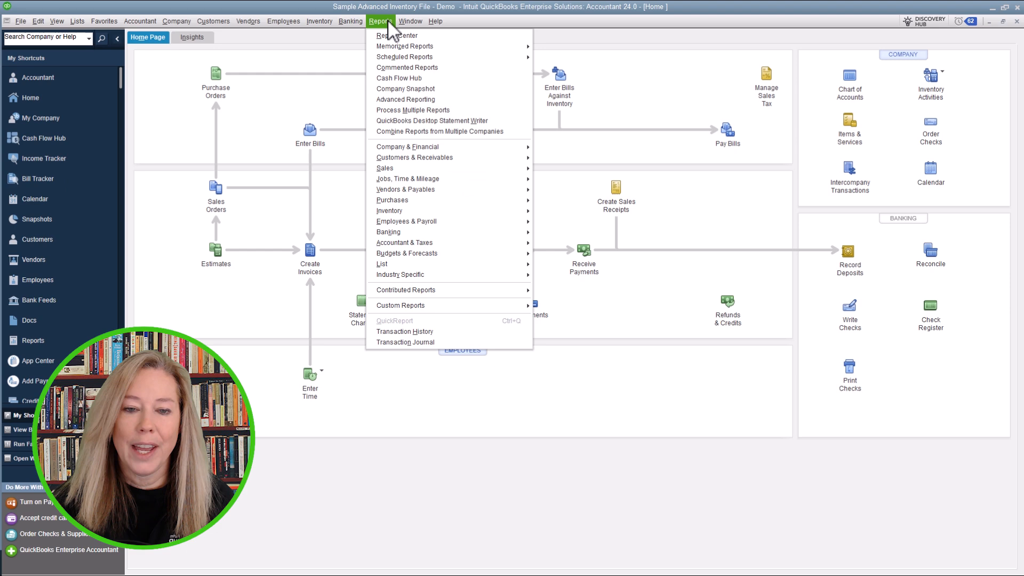
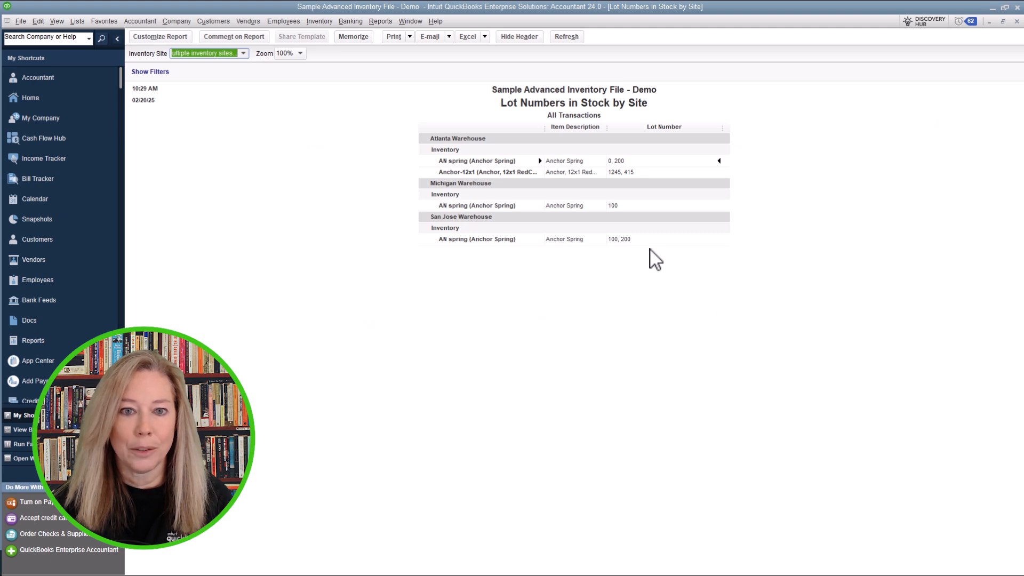
double_click(630, 174)
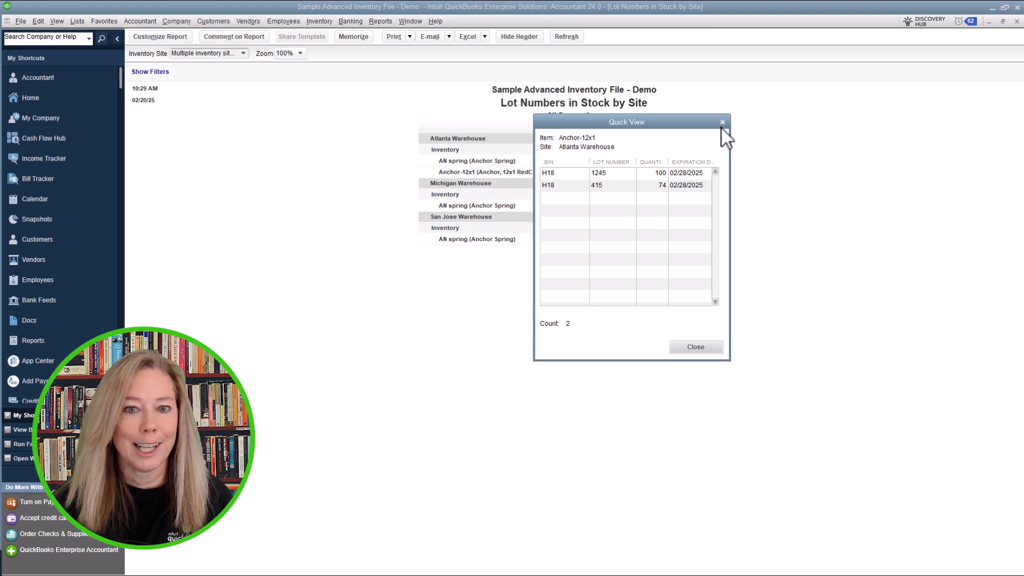
left_click(719, 350)
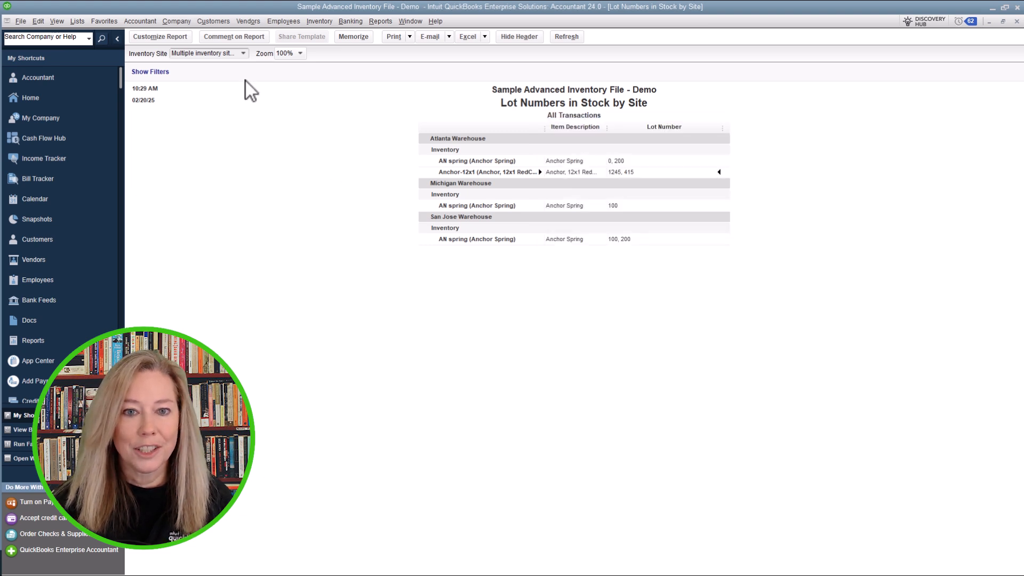
Step: Browse the sites and bins available in the Lot Numbers in Stock by Site report's inventory site filter
left_click(244, 54)
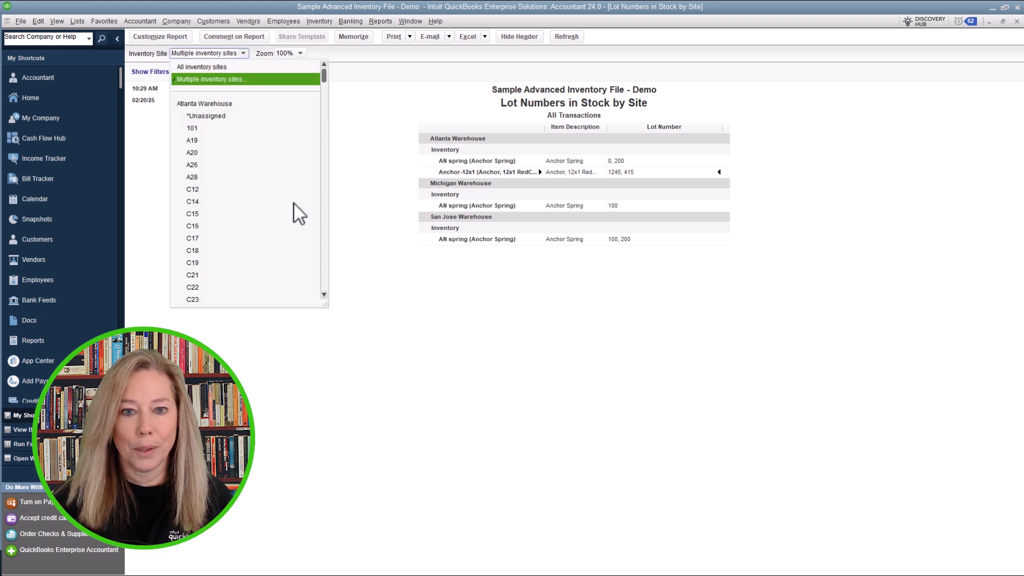
scroll(294, 204, "down", 2)
scroll(295, 204, "down", 12)
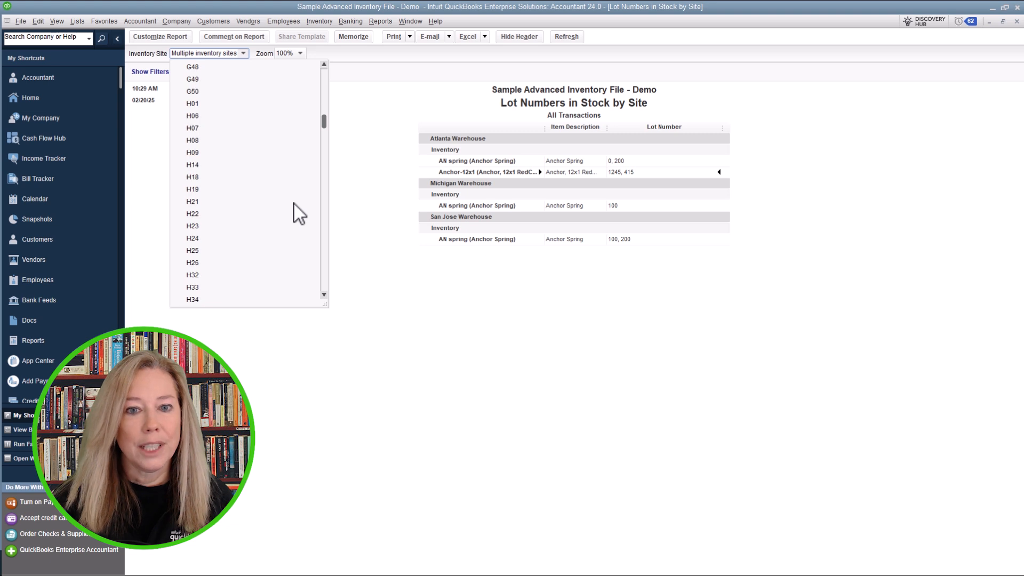
scroll(295, 204, "down", 6)
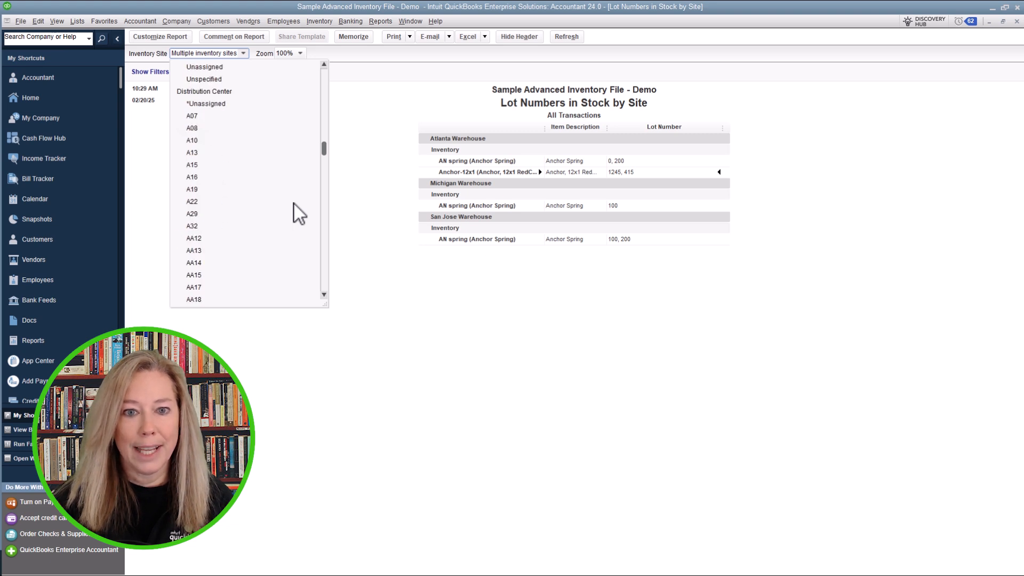
scroll(295, 204, "up", 8)
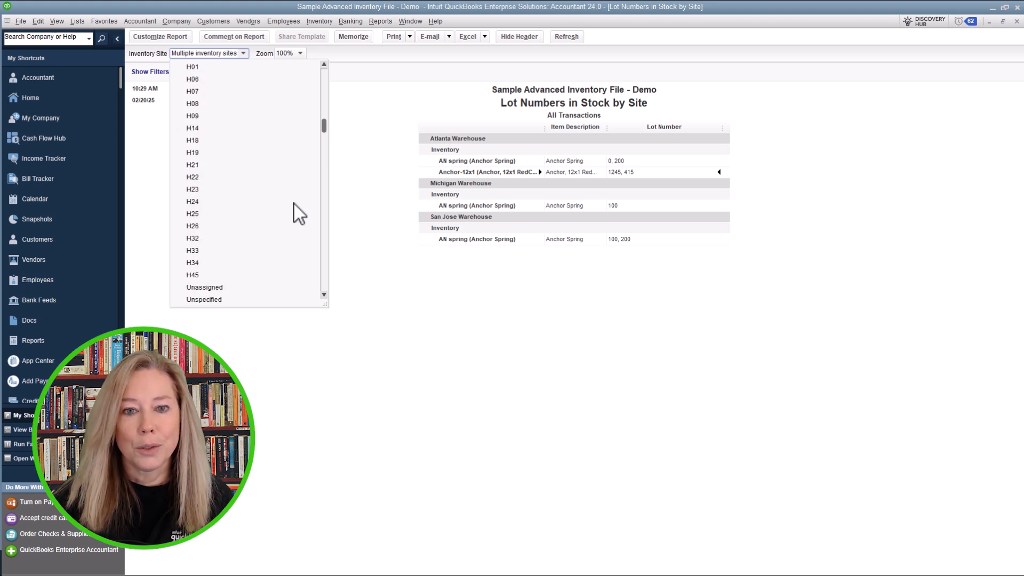
scroll(295, 204, "up", 6)
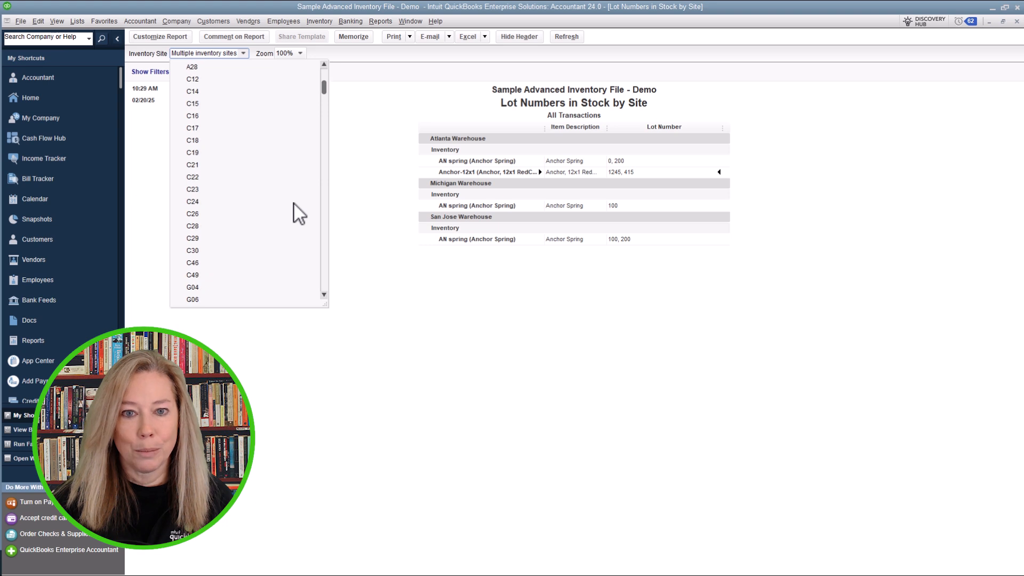
scroll(295, 204, "up", 3)
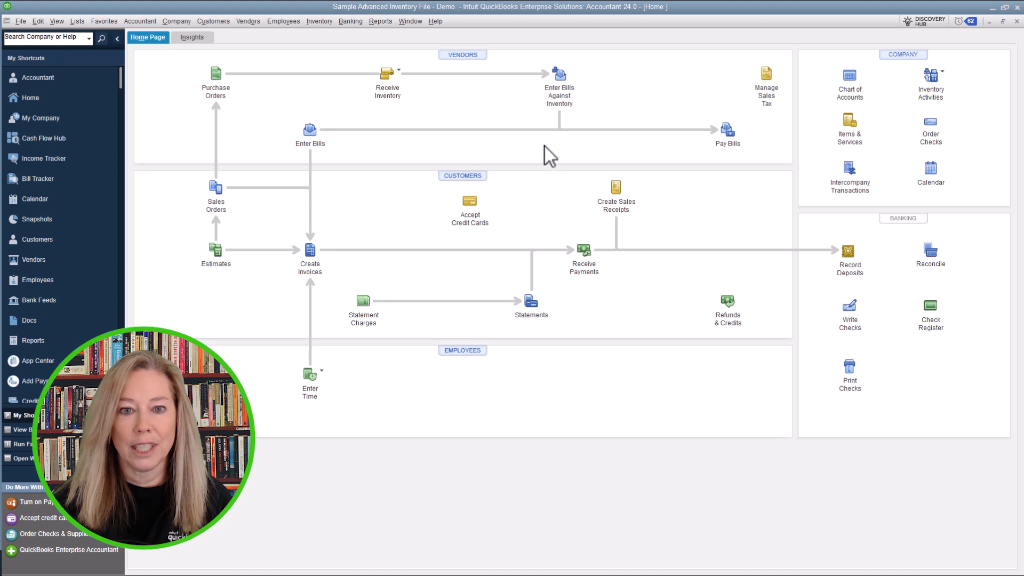
Step: Run the Inventory Stock Status by Lot Number report, review its expiration date, item and sort options, and close it
left_click(391, 20)
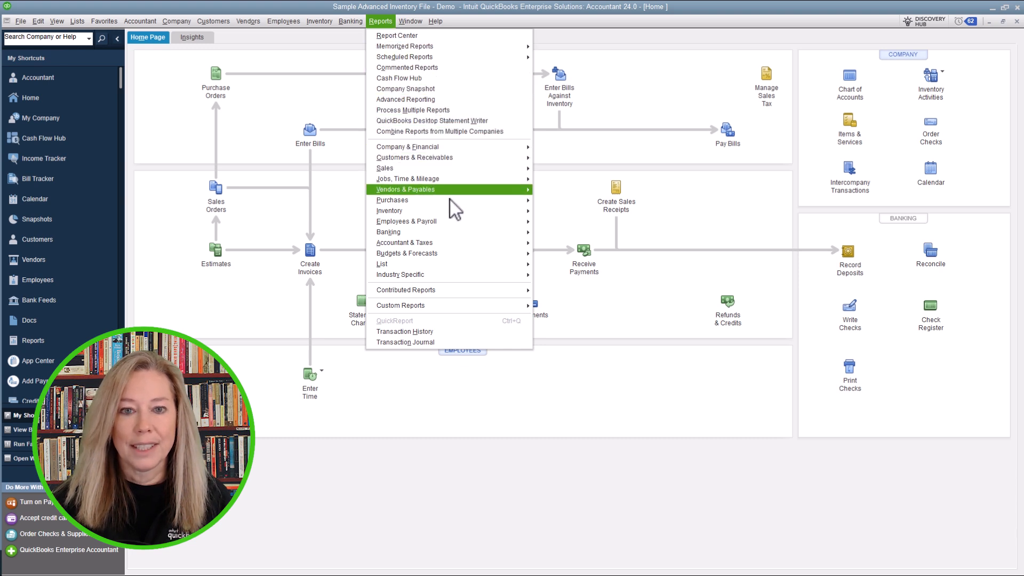
mouse_move(458, 221)
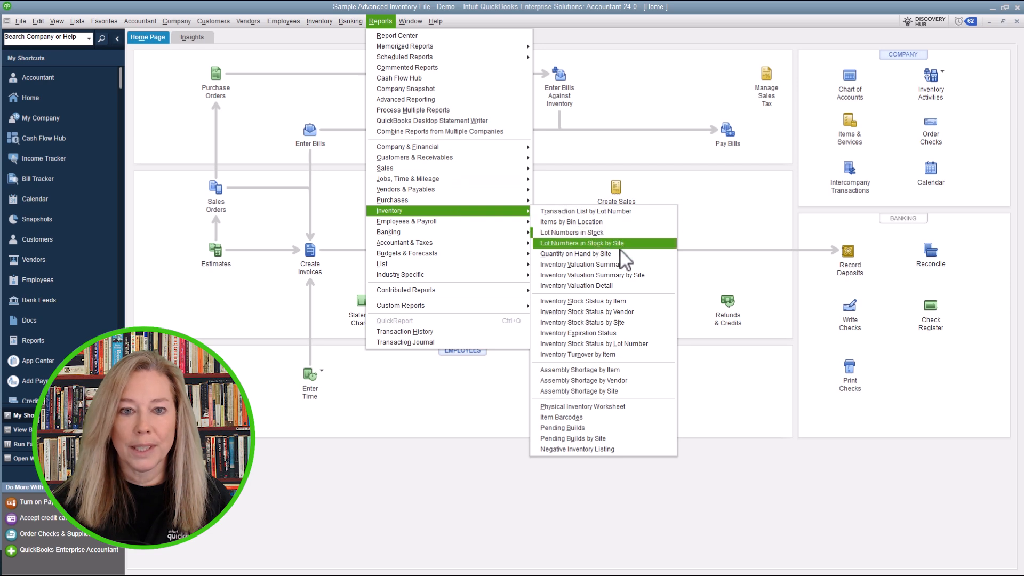
left_click(640, 345)
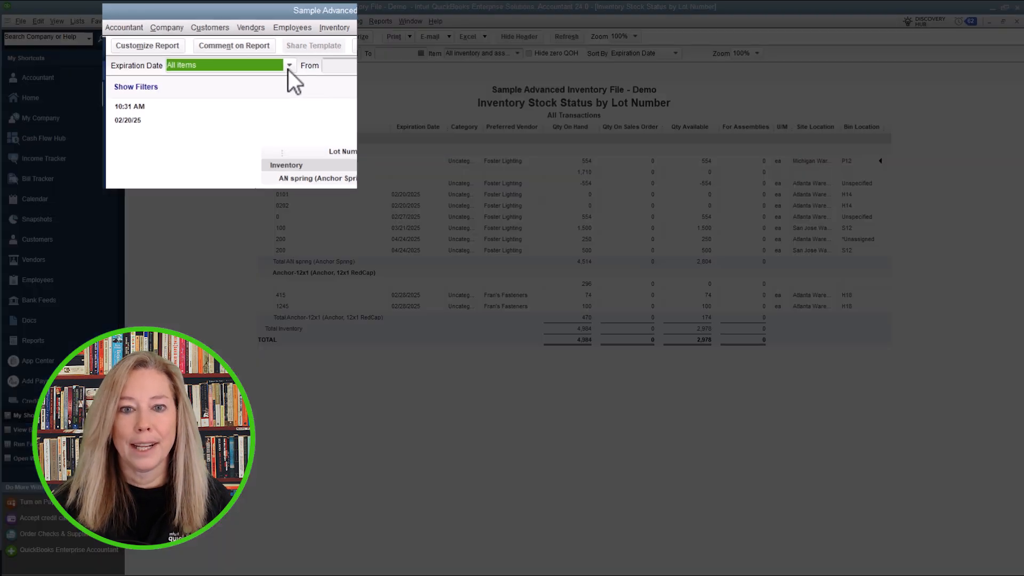
left_click(280, 54)
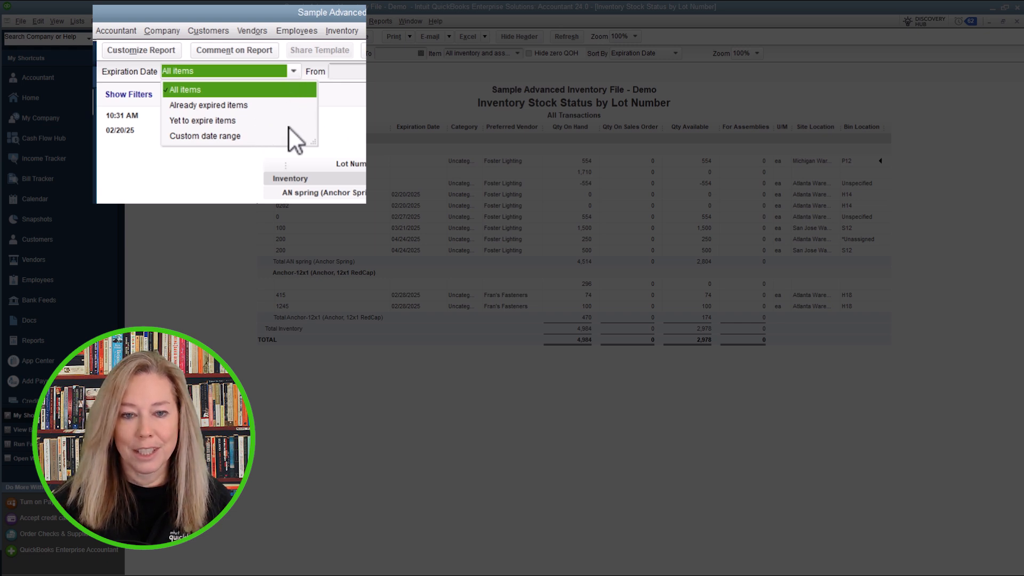
left_click(342, 82)
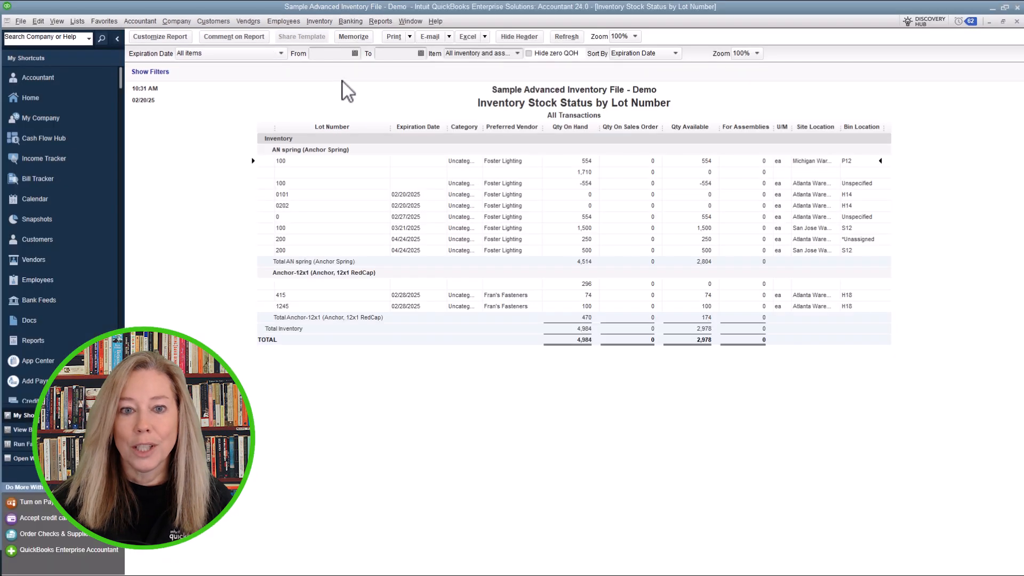
left_click(518, 53)
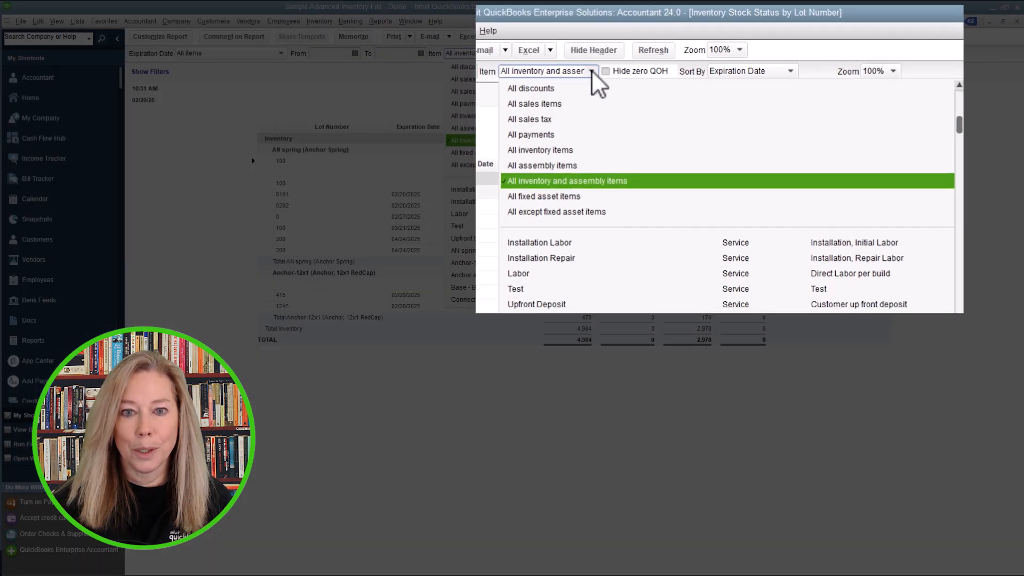
left_click(792, 68)
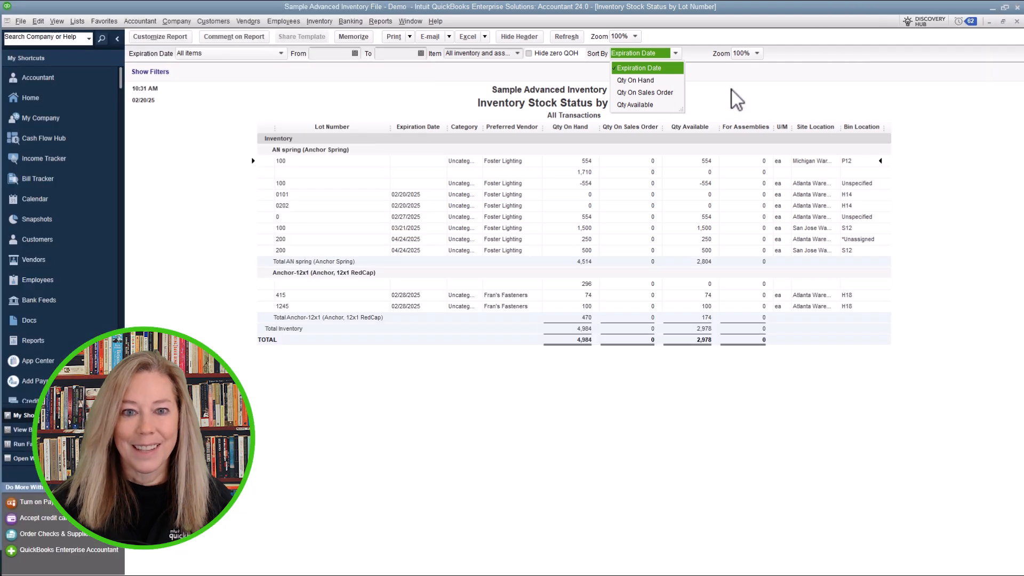
left_click(732, 91)
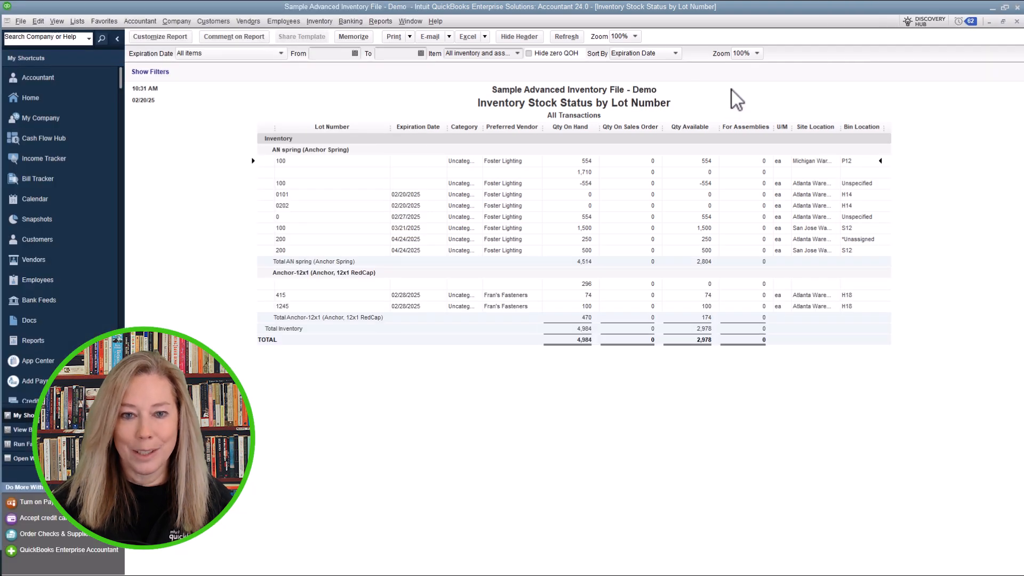
left_click(1018, 20)
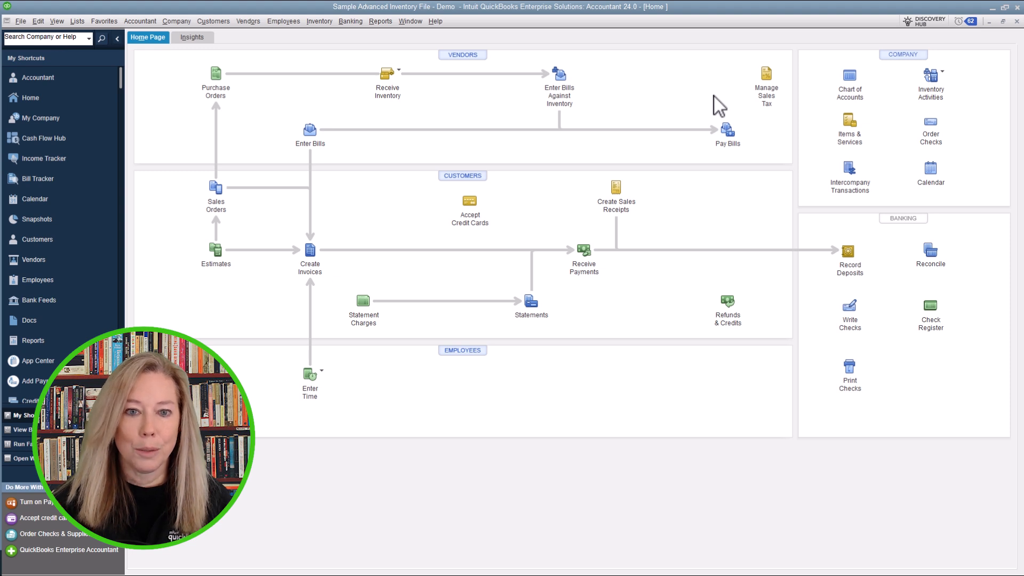
Step: Run the Inventory Expiration Status report, review its expiration filter and sort options, and close it
left_click(391, 22)
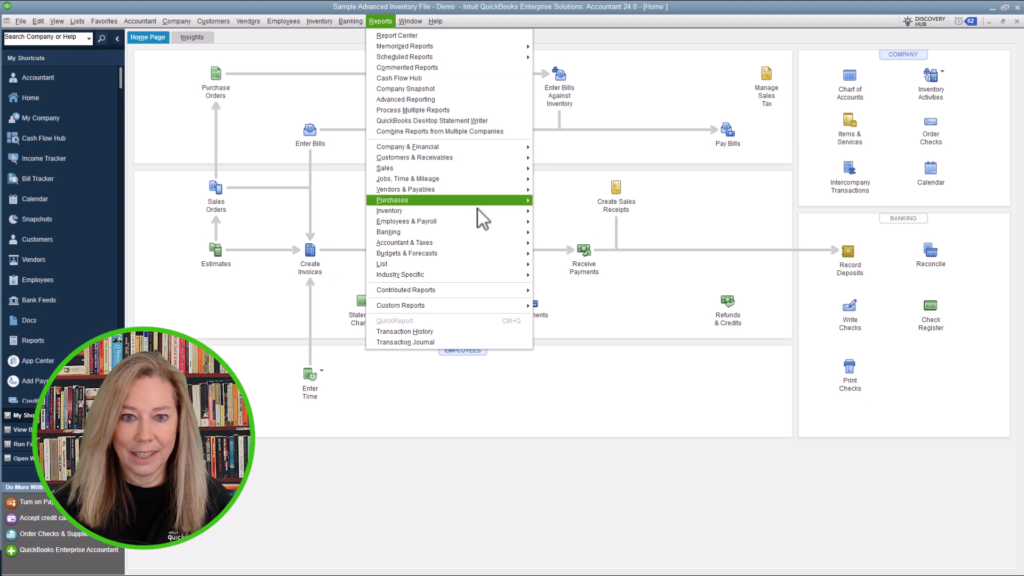
mouse_move(477, 209)
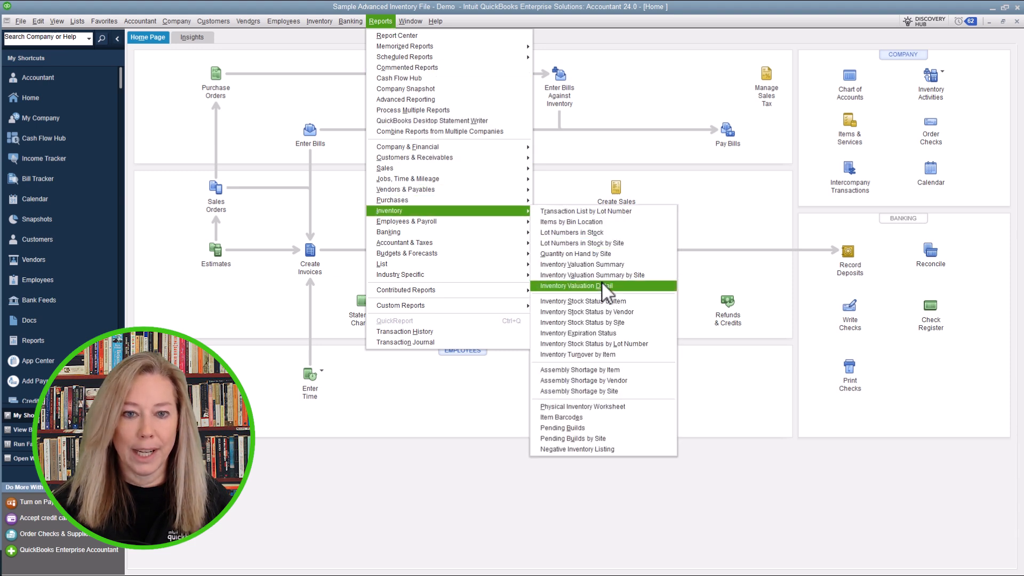
left_click(631, 334)
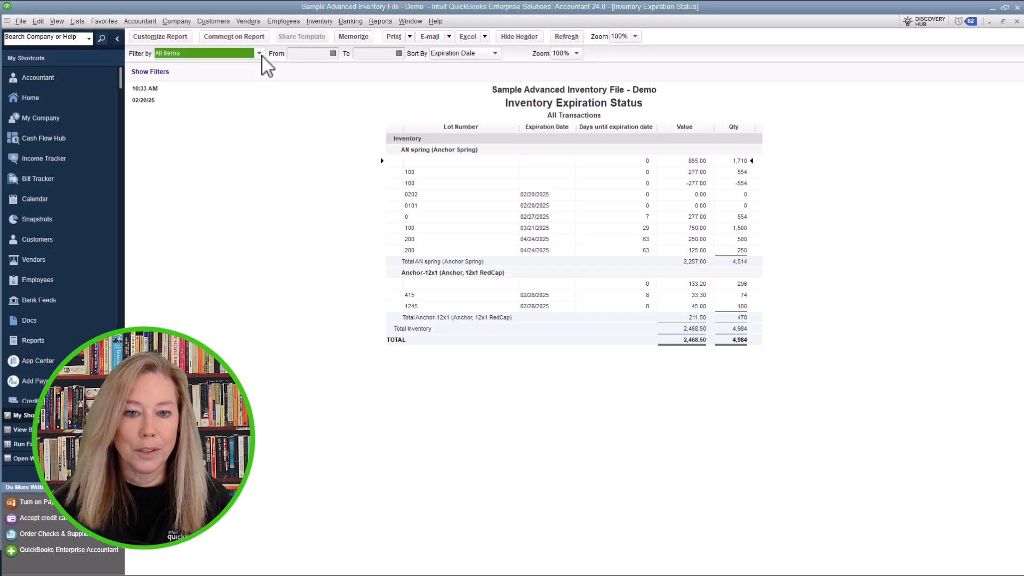
left_click(260, 54)
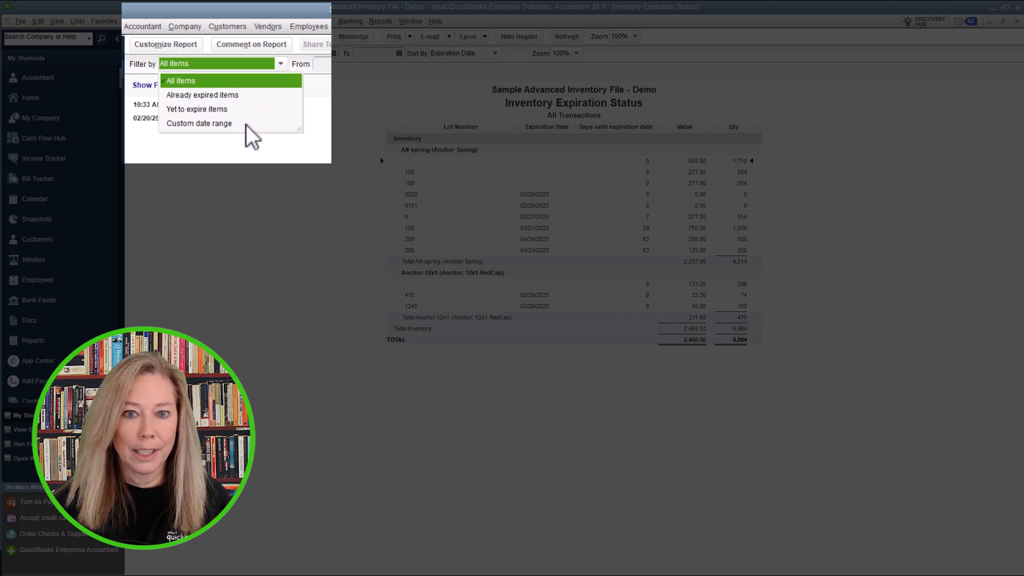
left_click(332, 92)
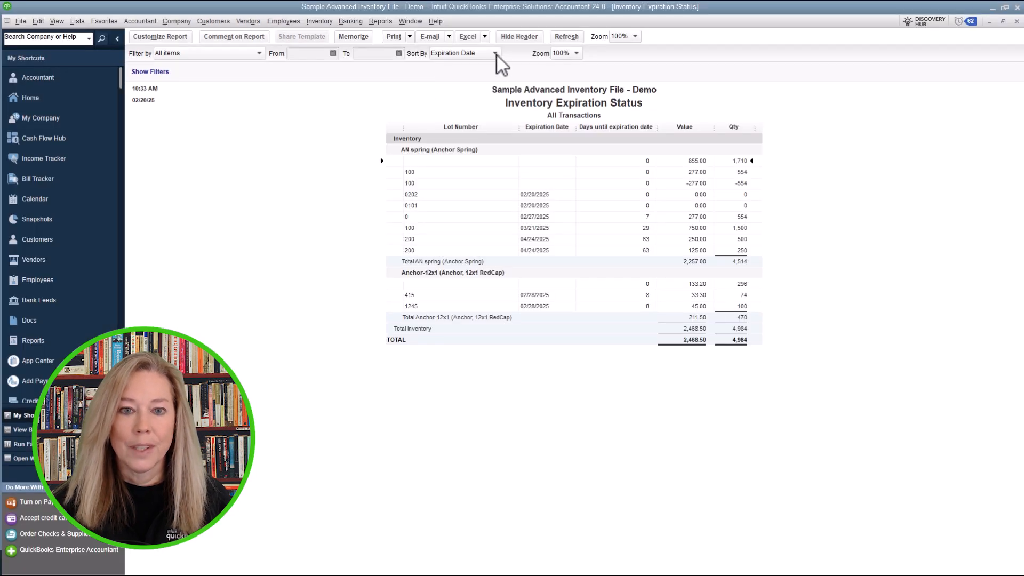
left_click(496, 54)
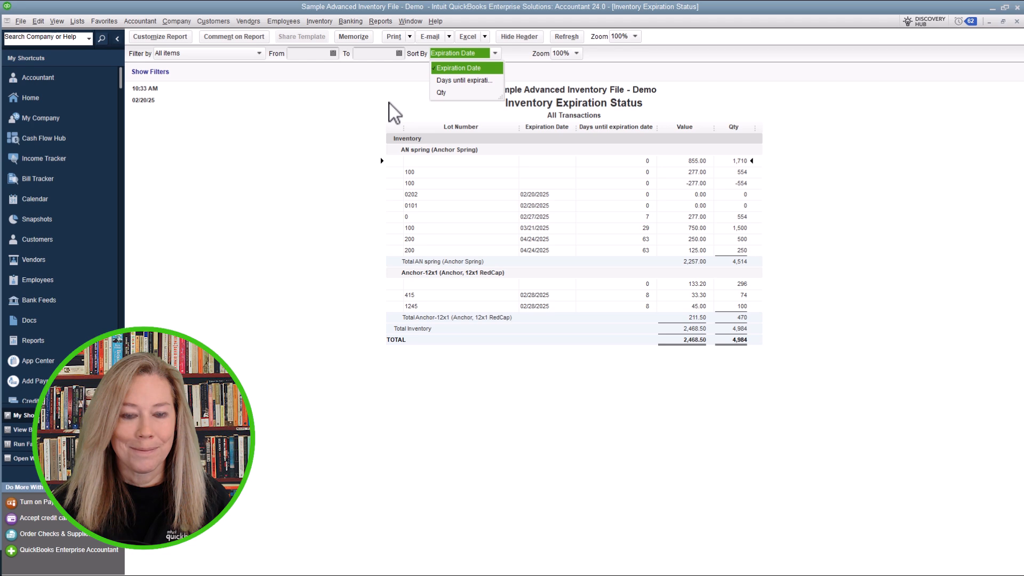
left_click(390, 103)
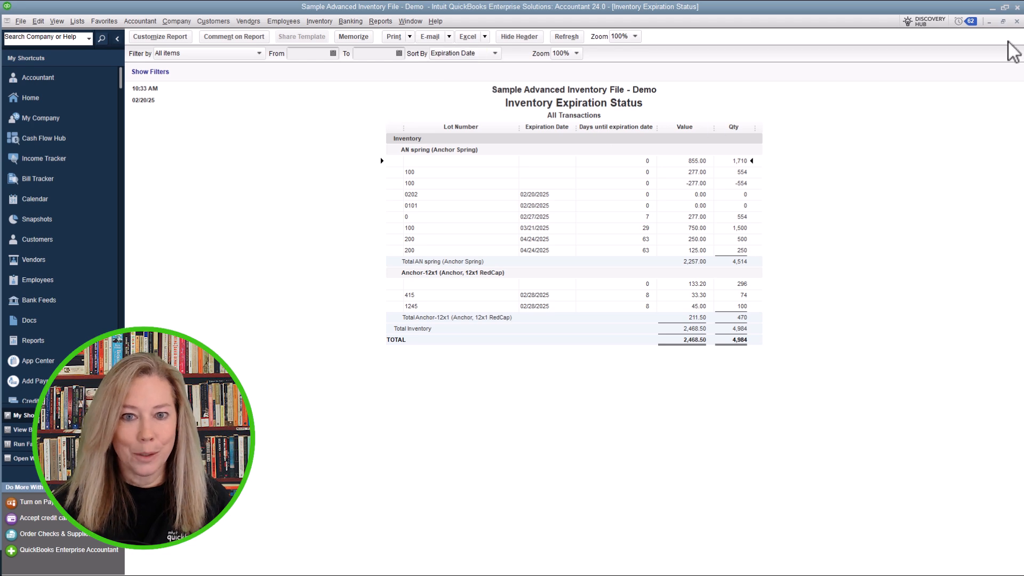
left_click(1017, 22)
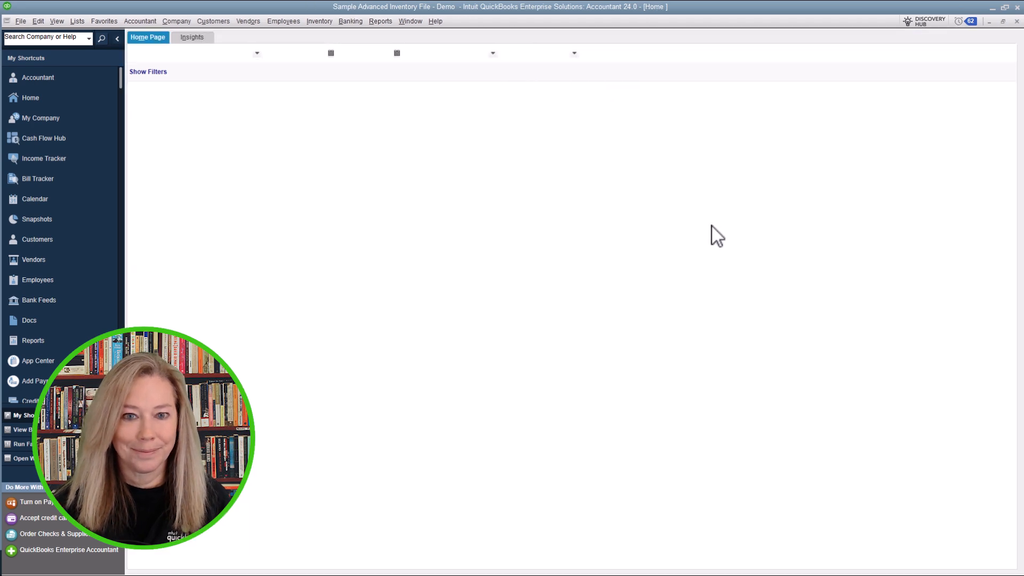